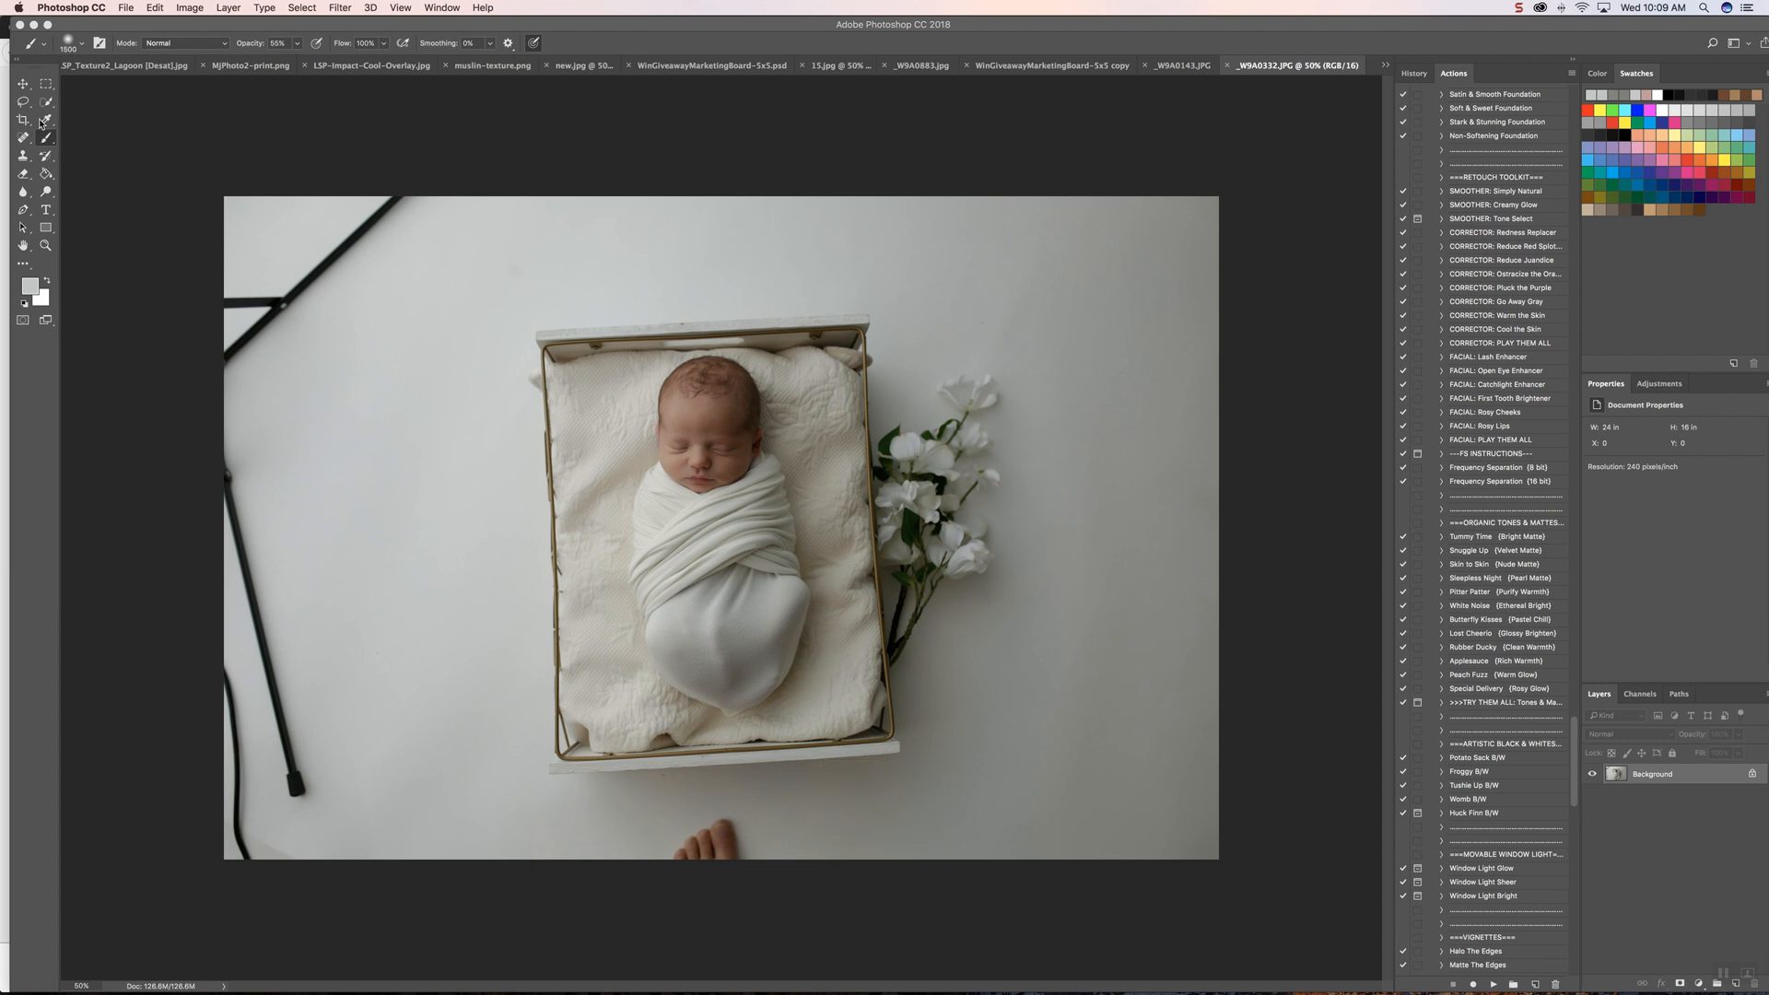
Step: Select a full-height strip of clean backdrop left of the crate and stretch it with Free Transform to the photo's left edge, covering the stand
left_click(45, 120)
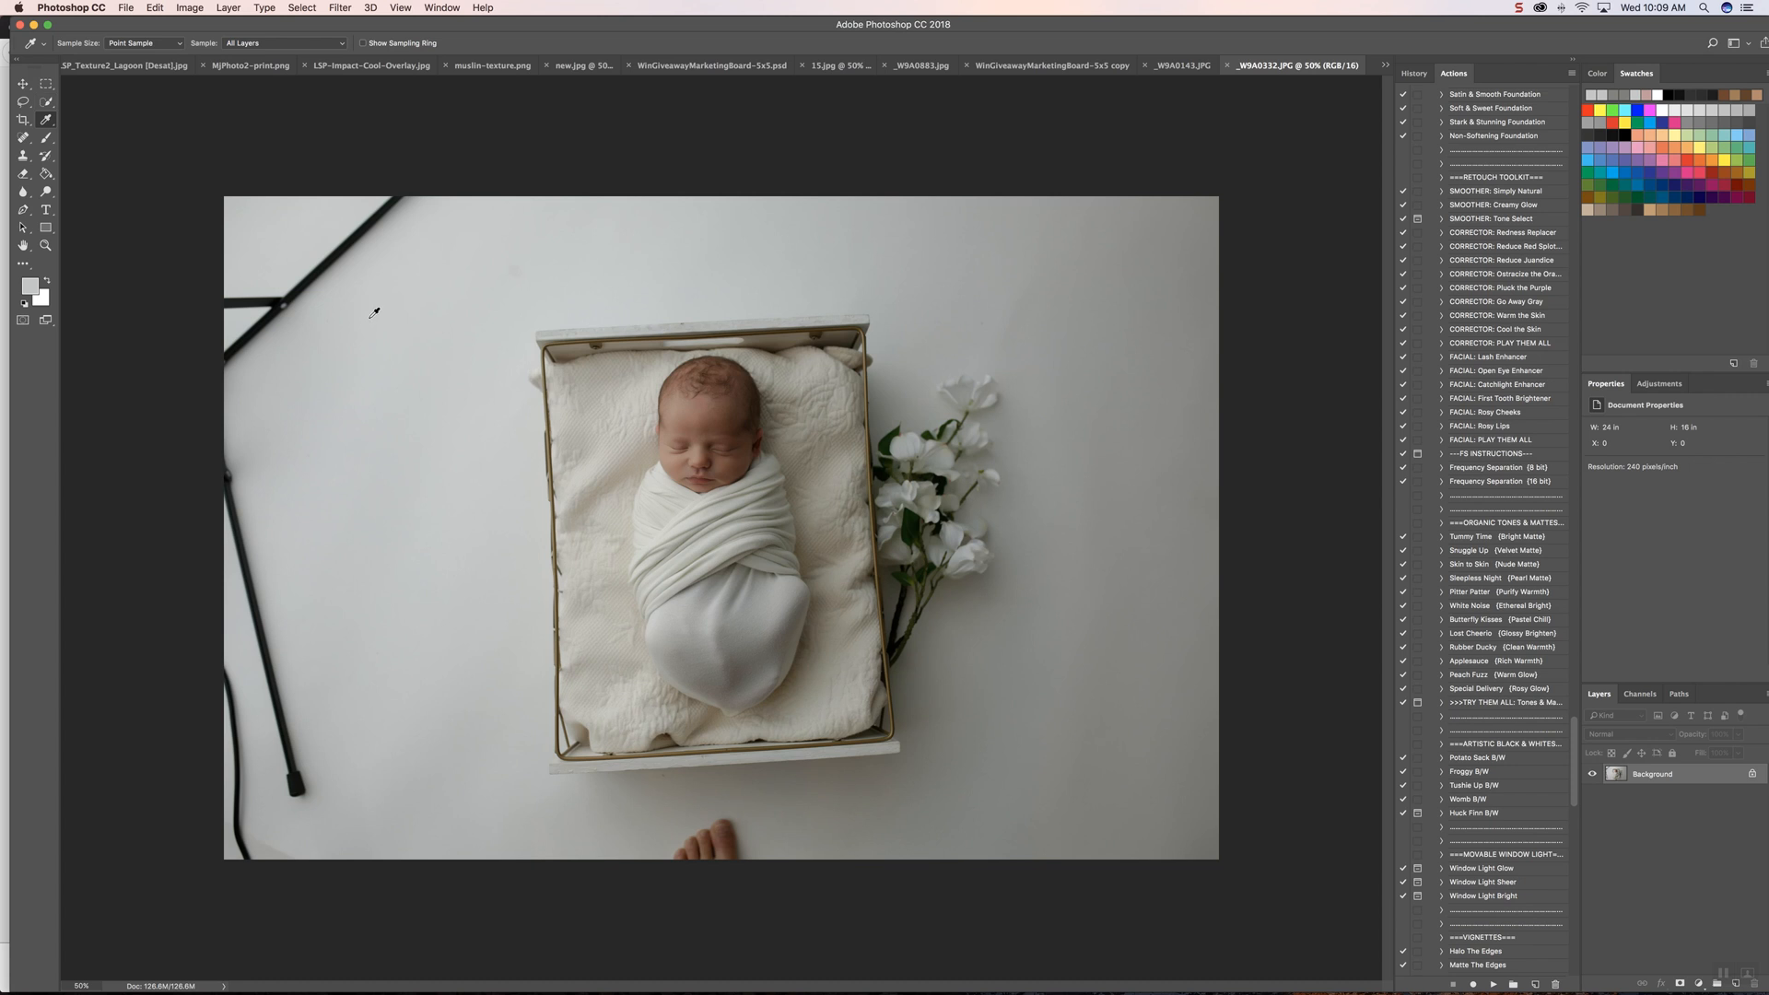
left_click(46, 84)
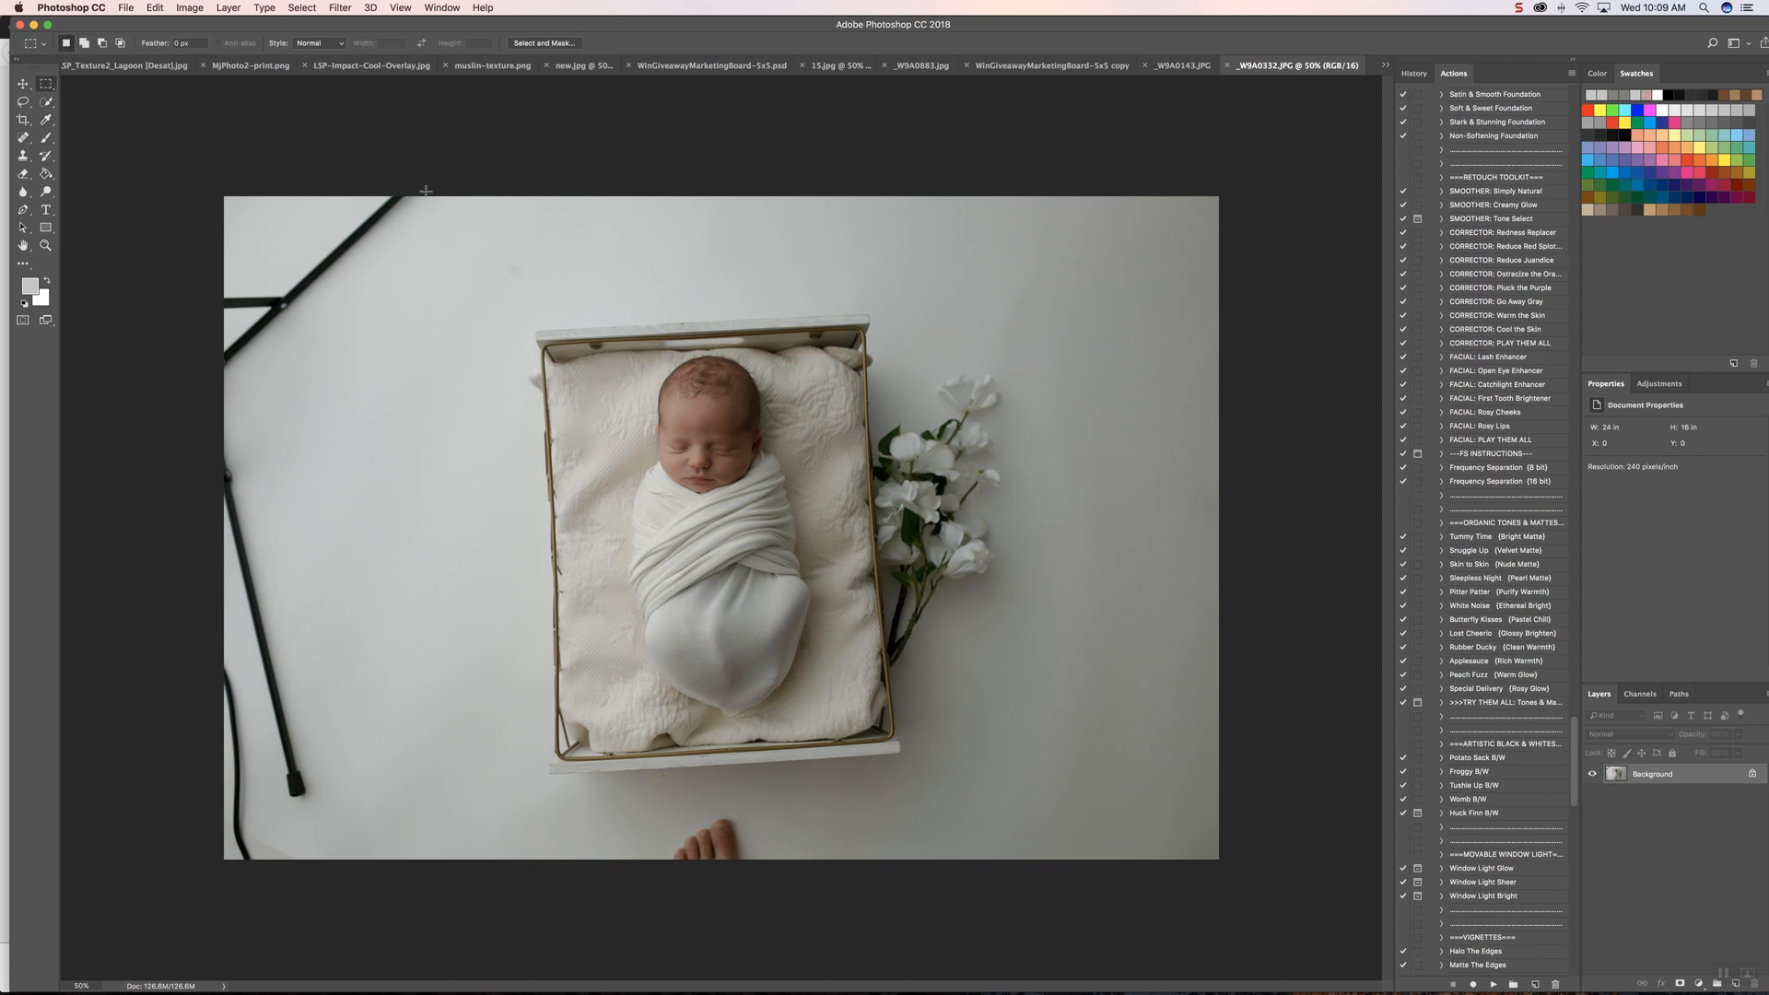
left_click_drag(423, 196, 511, 948)
key("super+t")
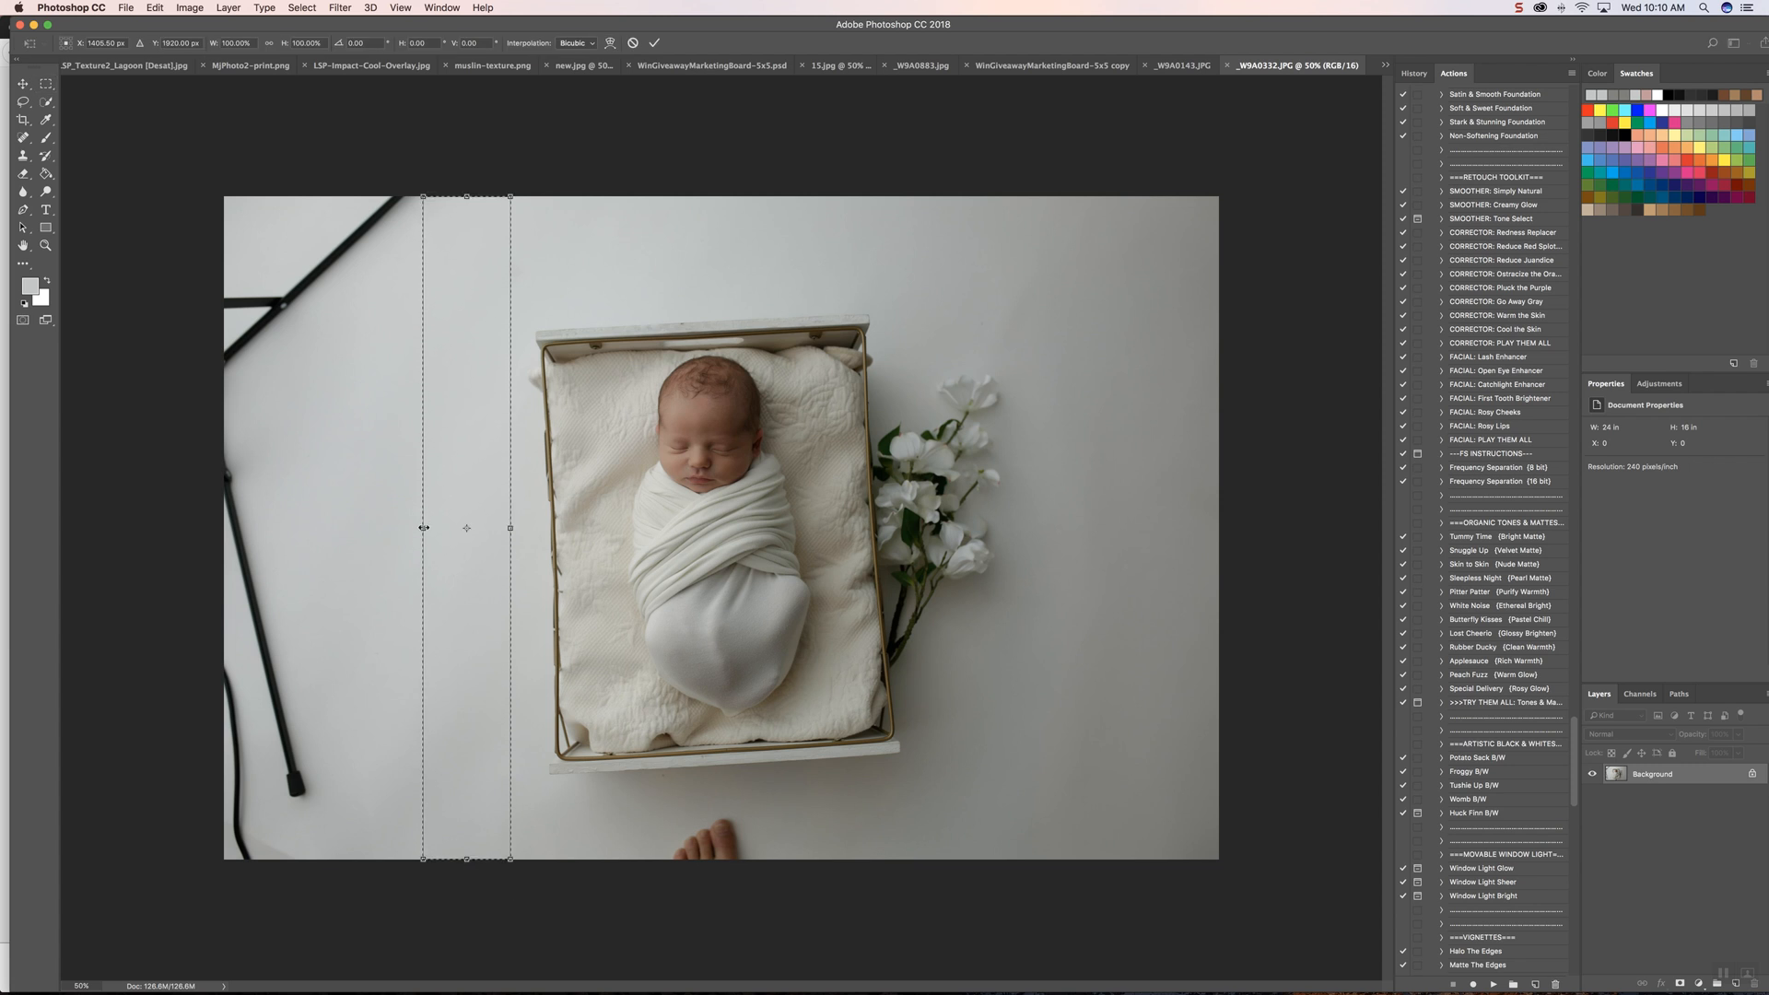
left_click_drag(422, 528, 227, 528)
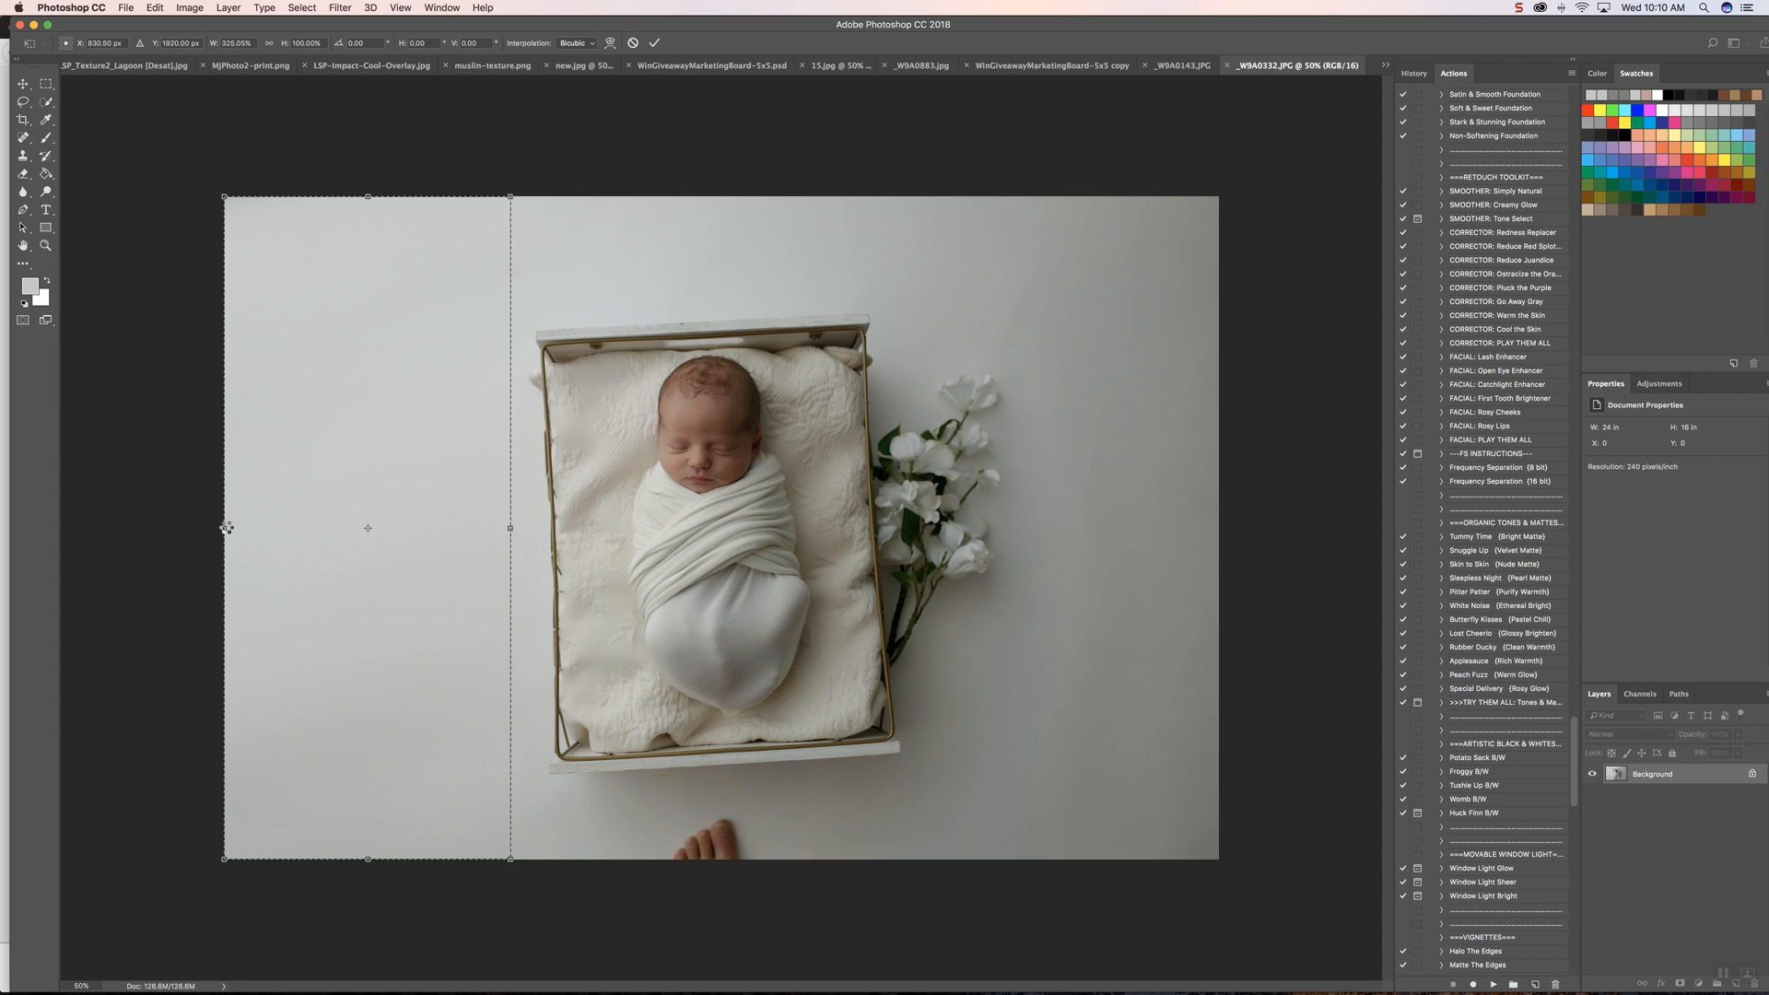
key("Return")
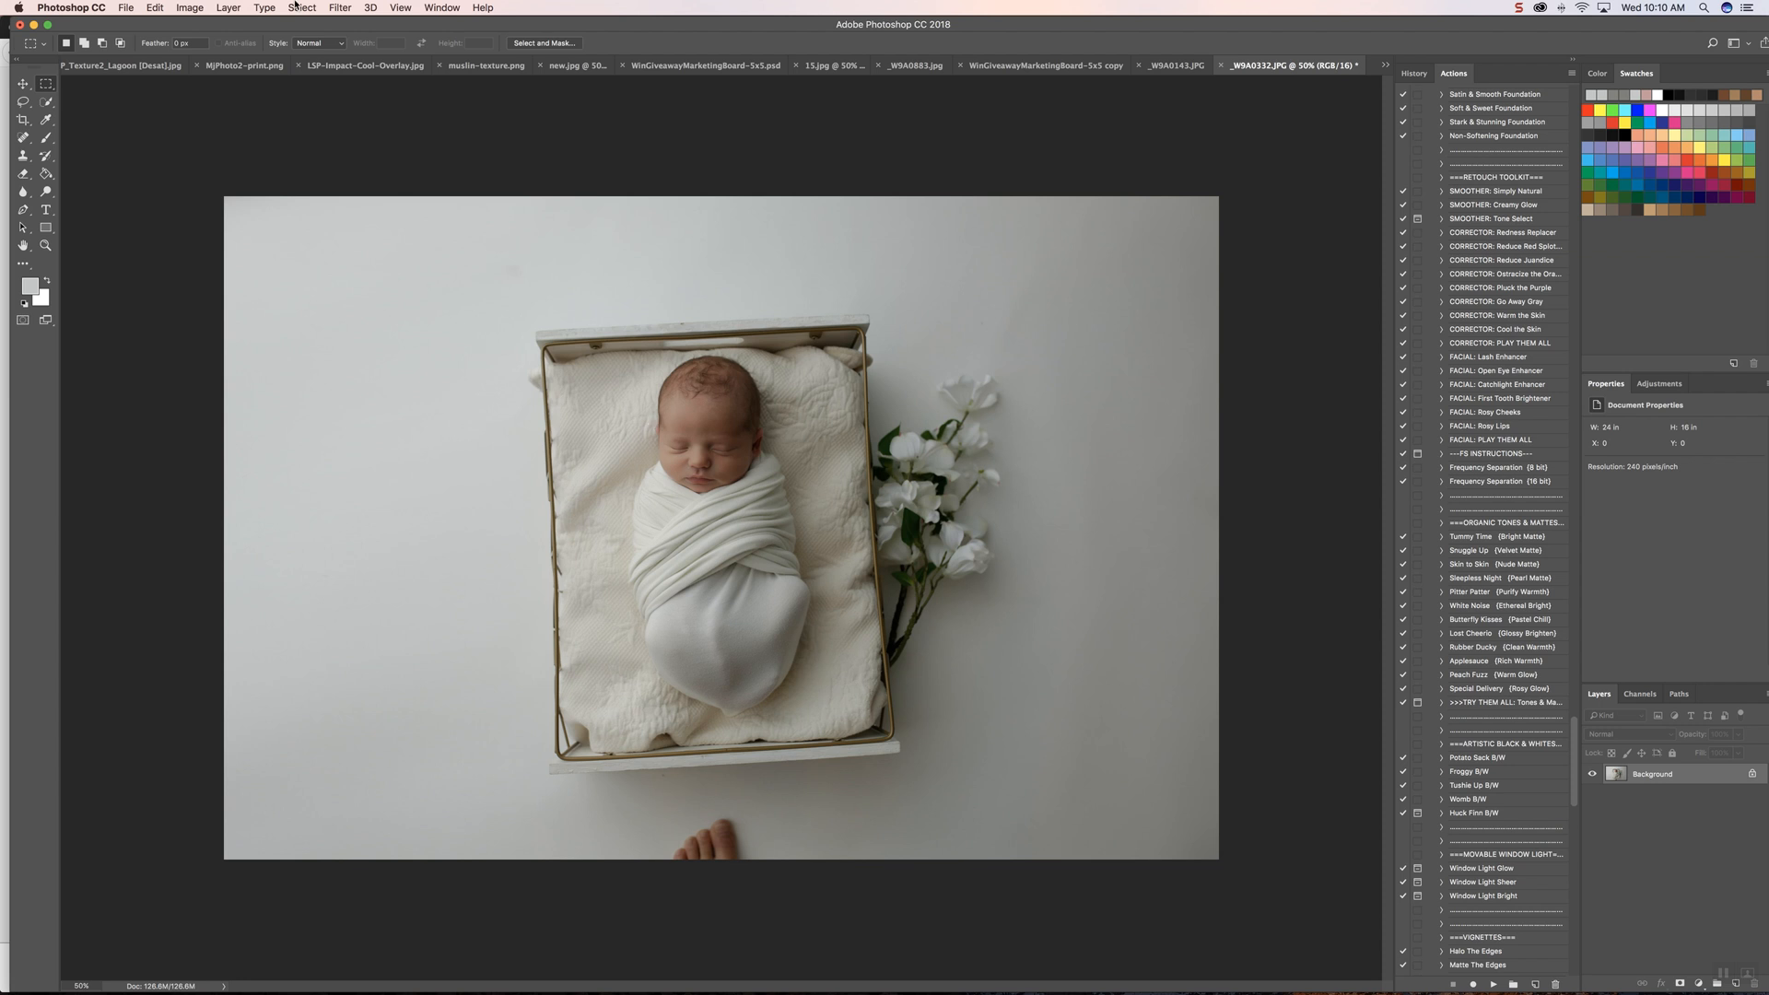
Step: Remove the foot at the photo's lower edge using the Spot Healing Brush with an enlarged brush
left_click(24, 140)
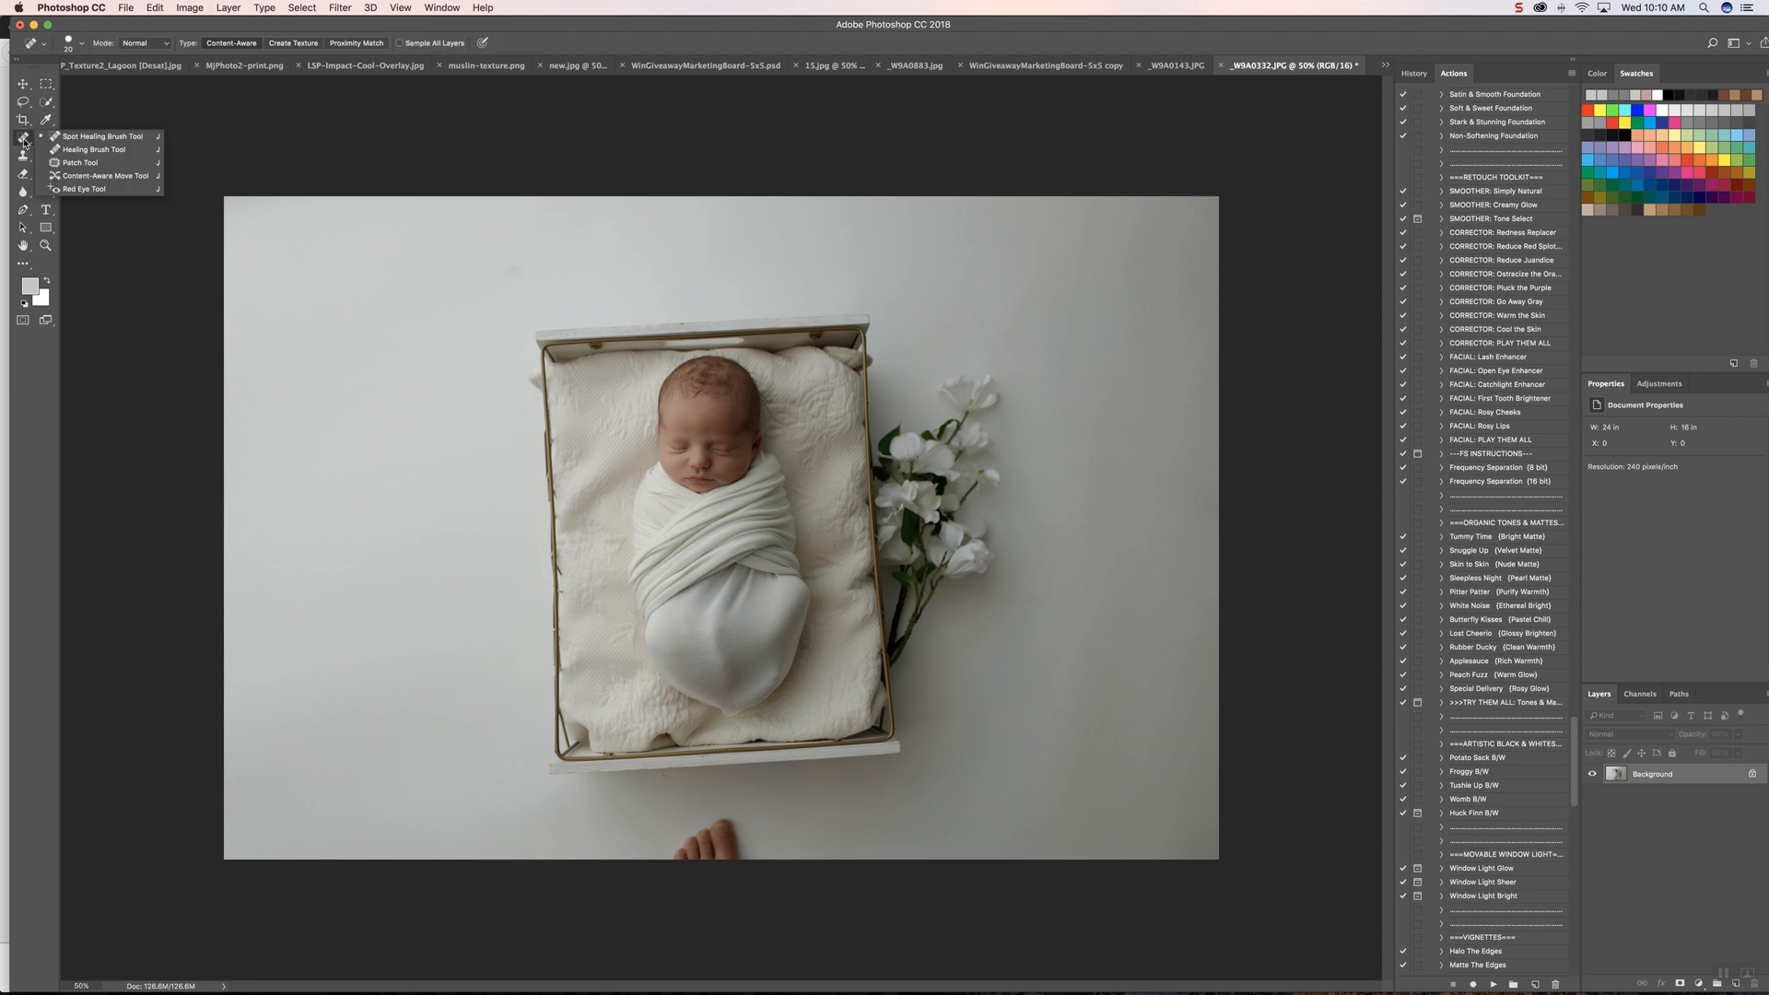
left_click(64, 140)
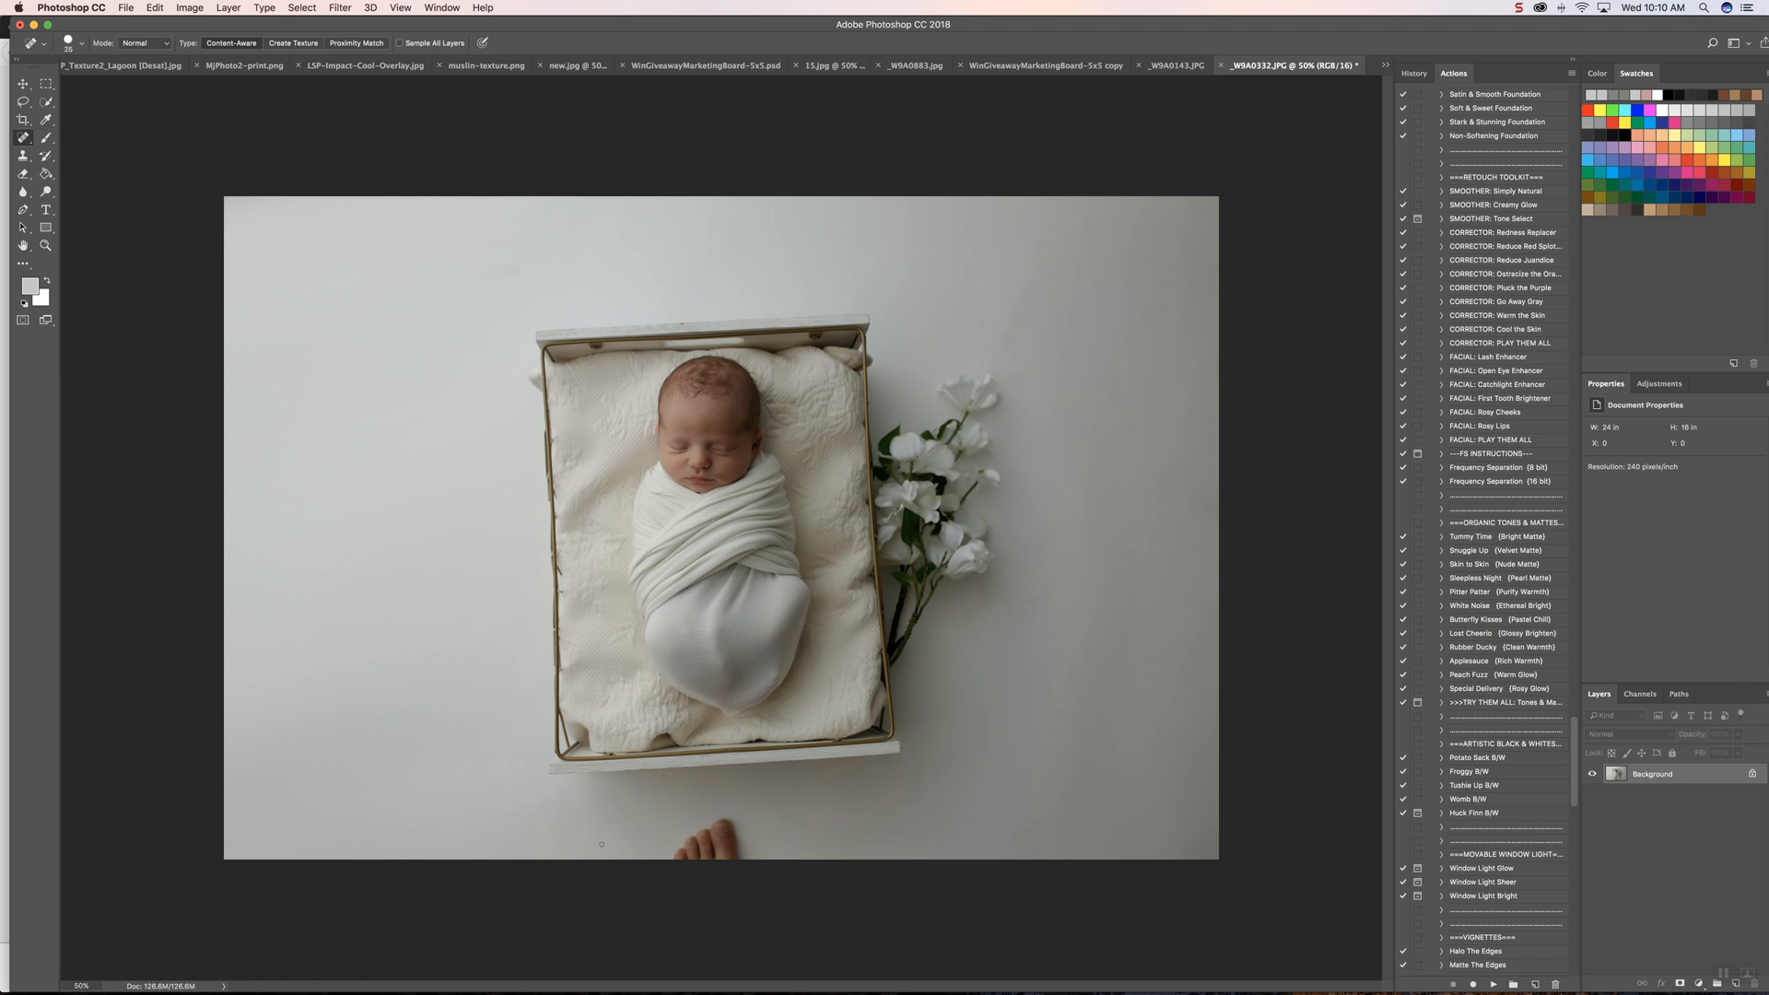
key("bracketright")
key("bracketright")
key("bracketright")
key("bracketright")
key("bracketright")
key("bracketright")
key("bracketright")
left_click_drag(661, 842, 731, 841)
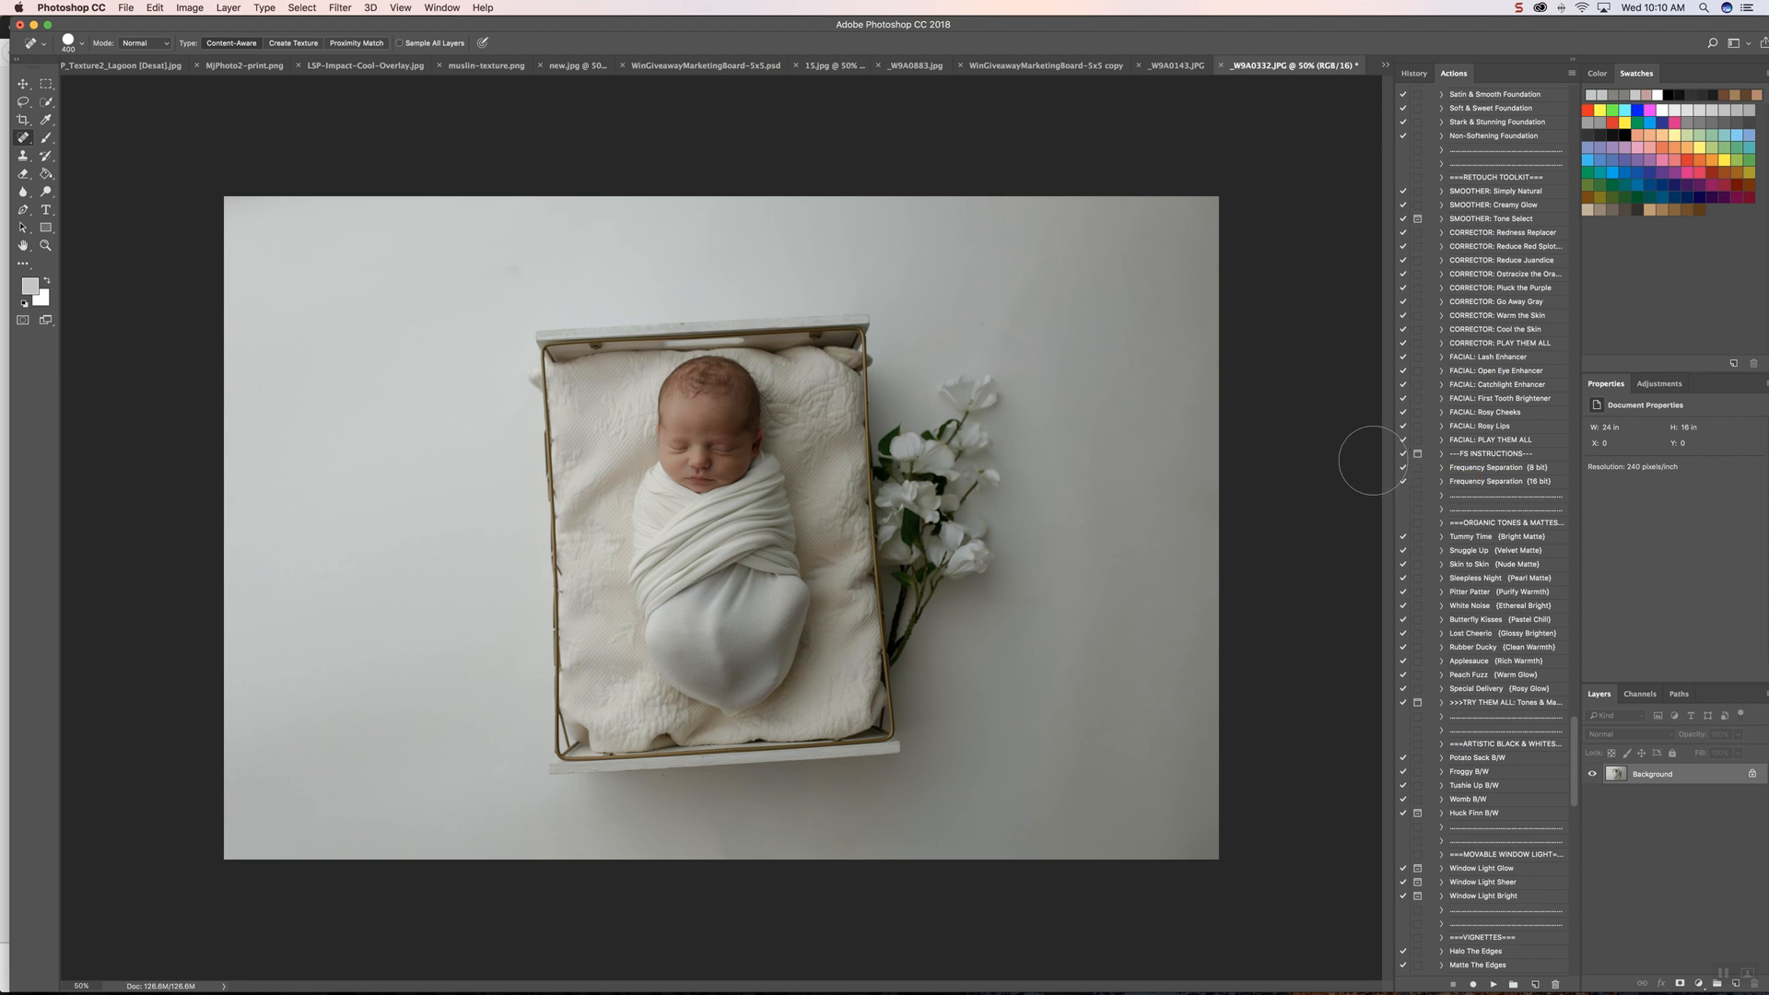
Step: Duplicate the background layer and brush a tone sampled from the backdrop left of the crate over the surrounding left side
key("super+j")
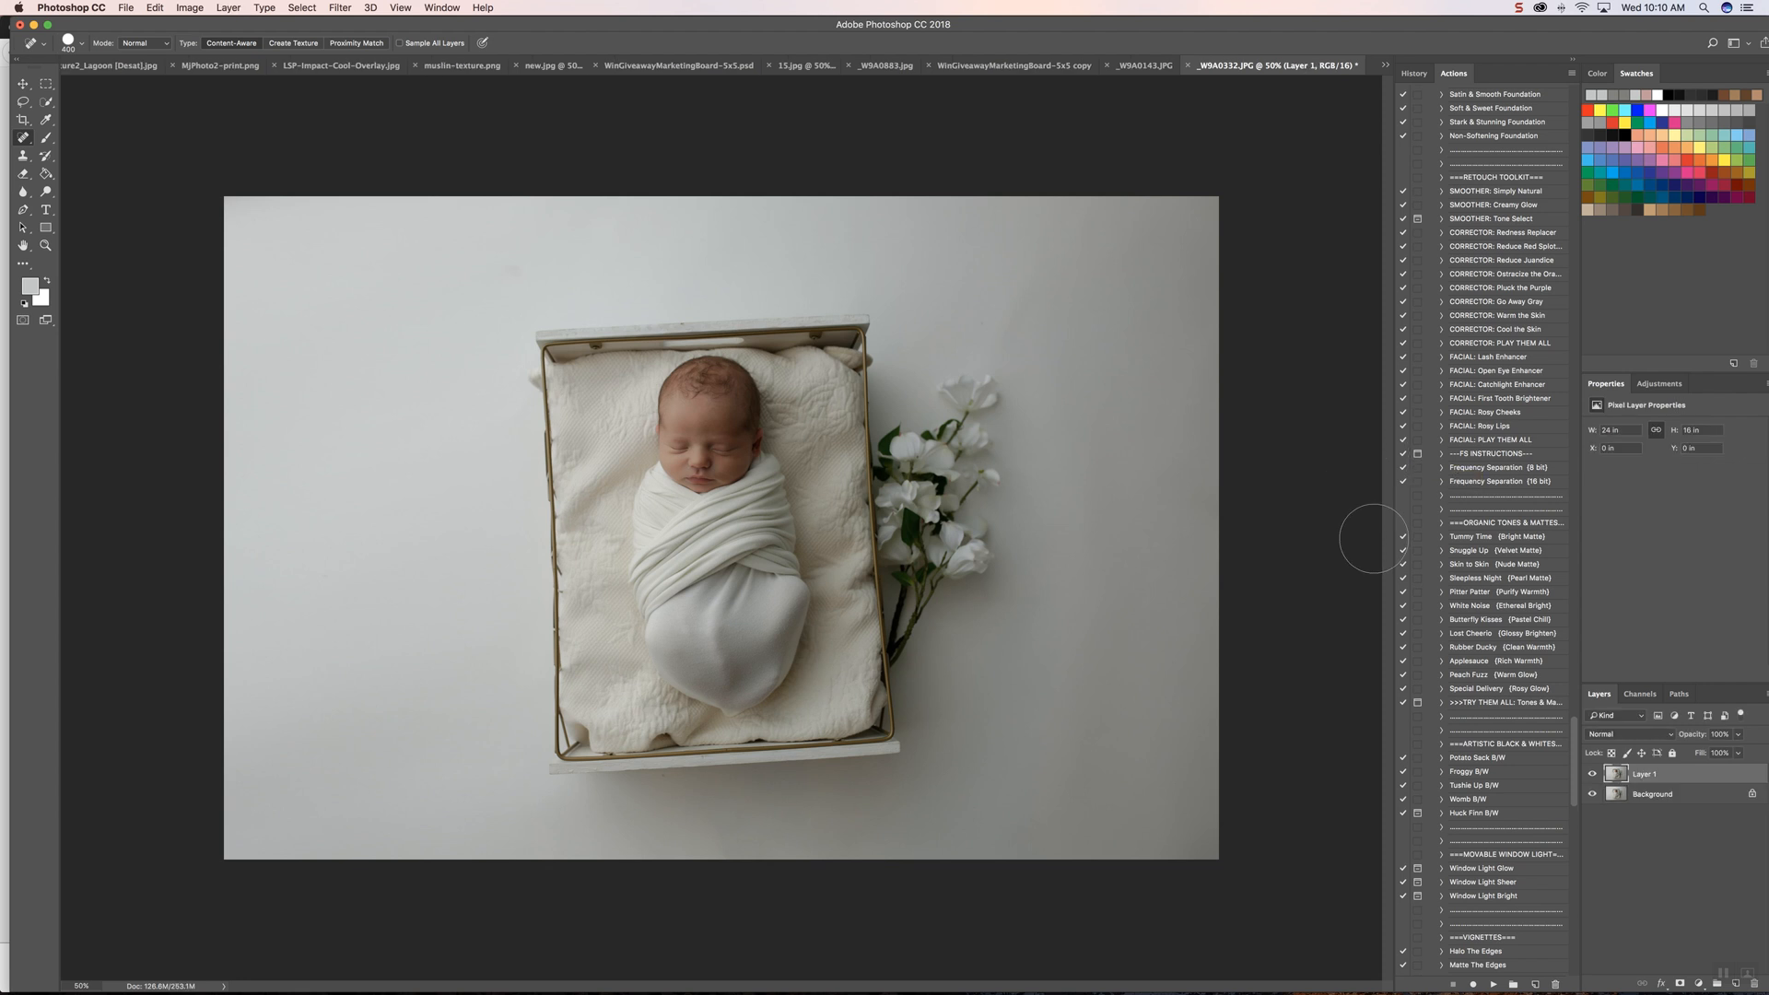
left_click(45, 118)
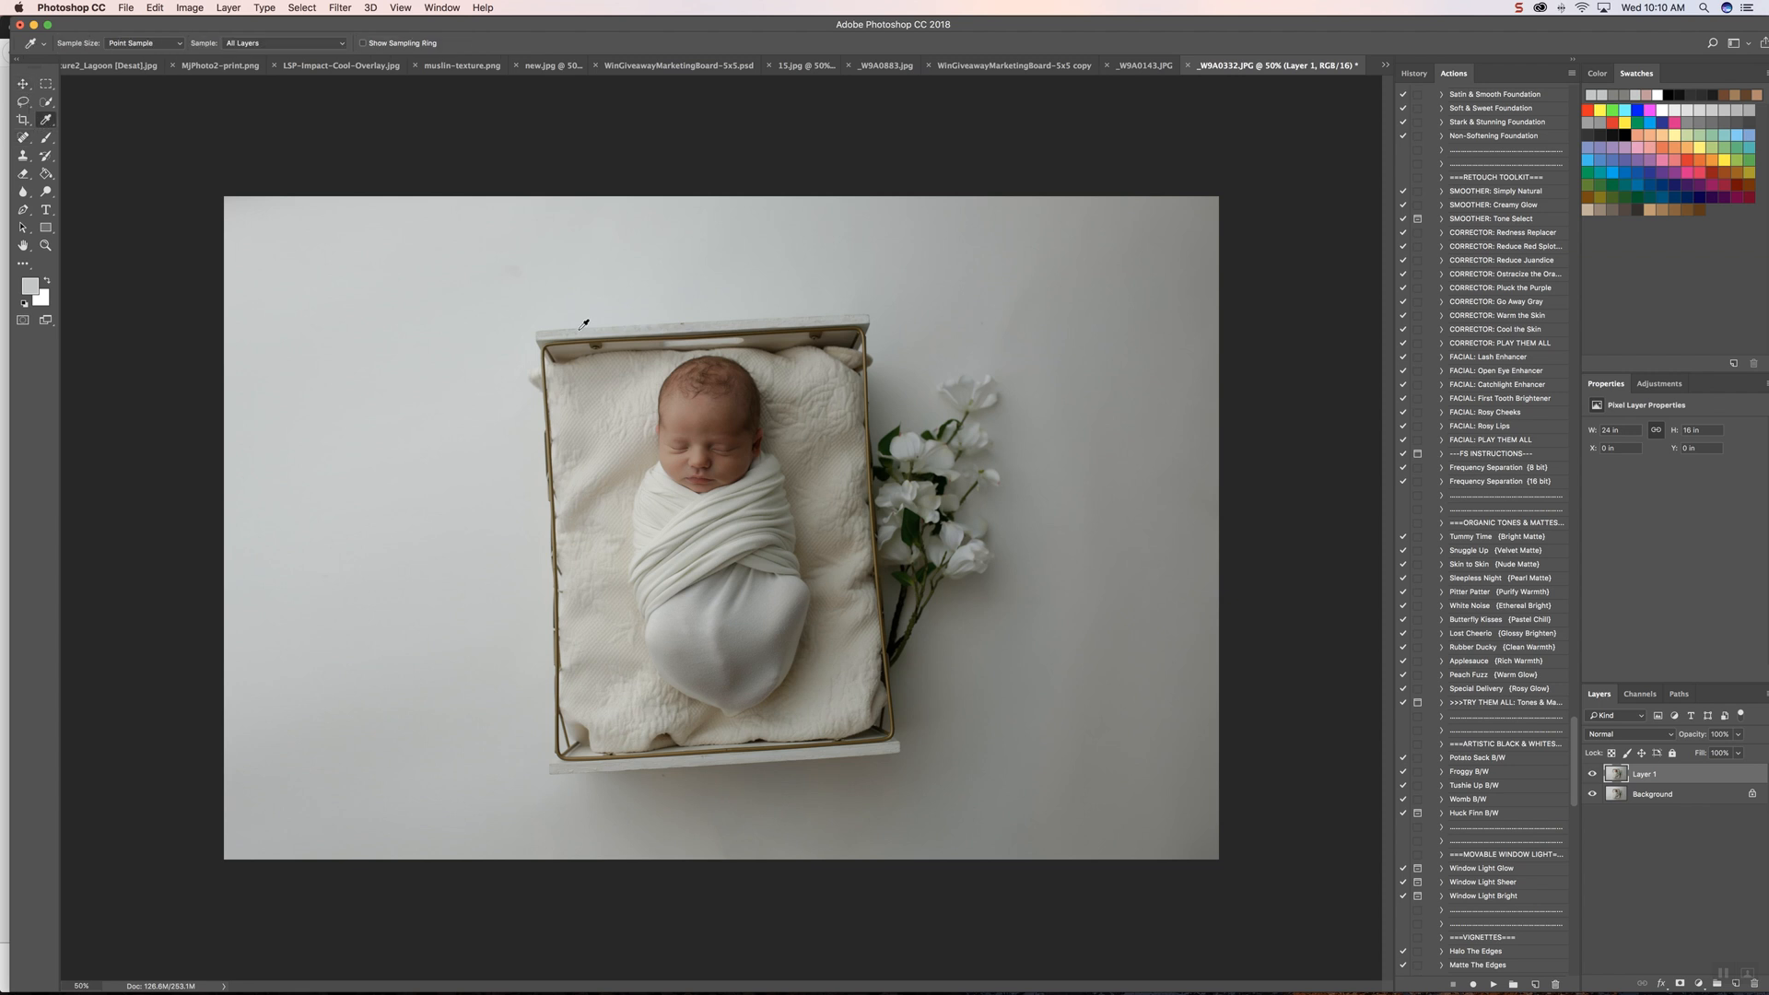
left_click(475, 486)
key("b")
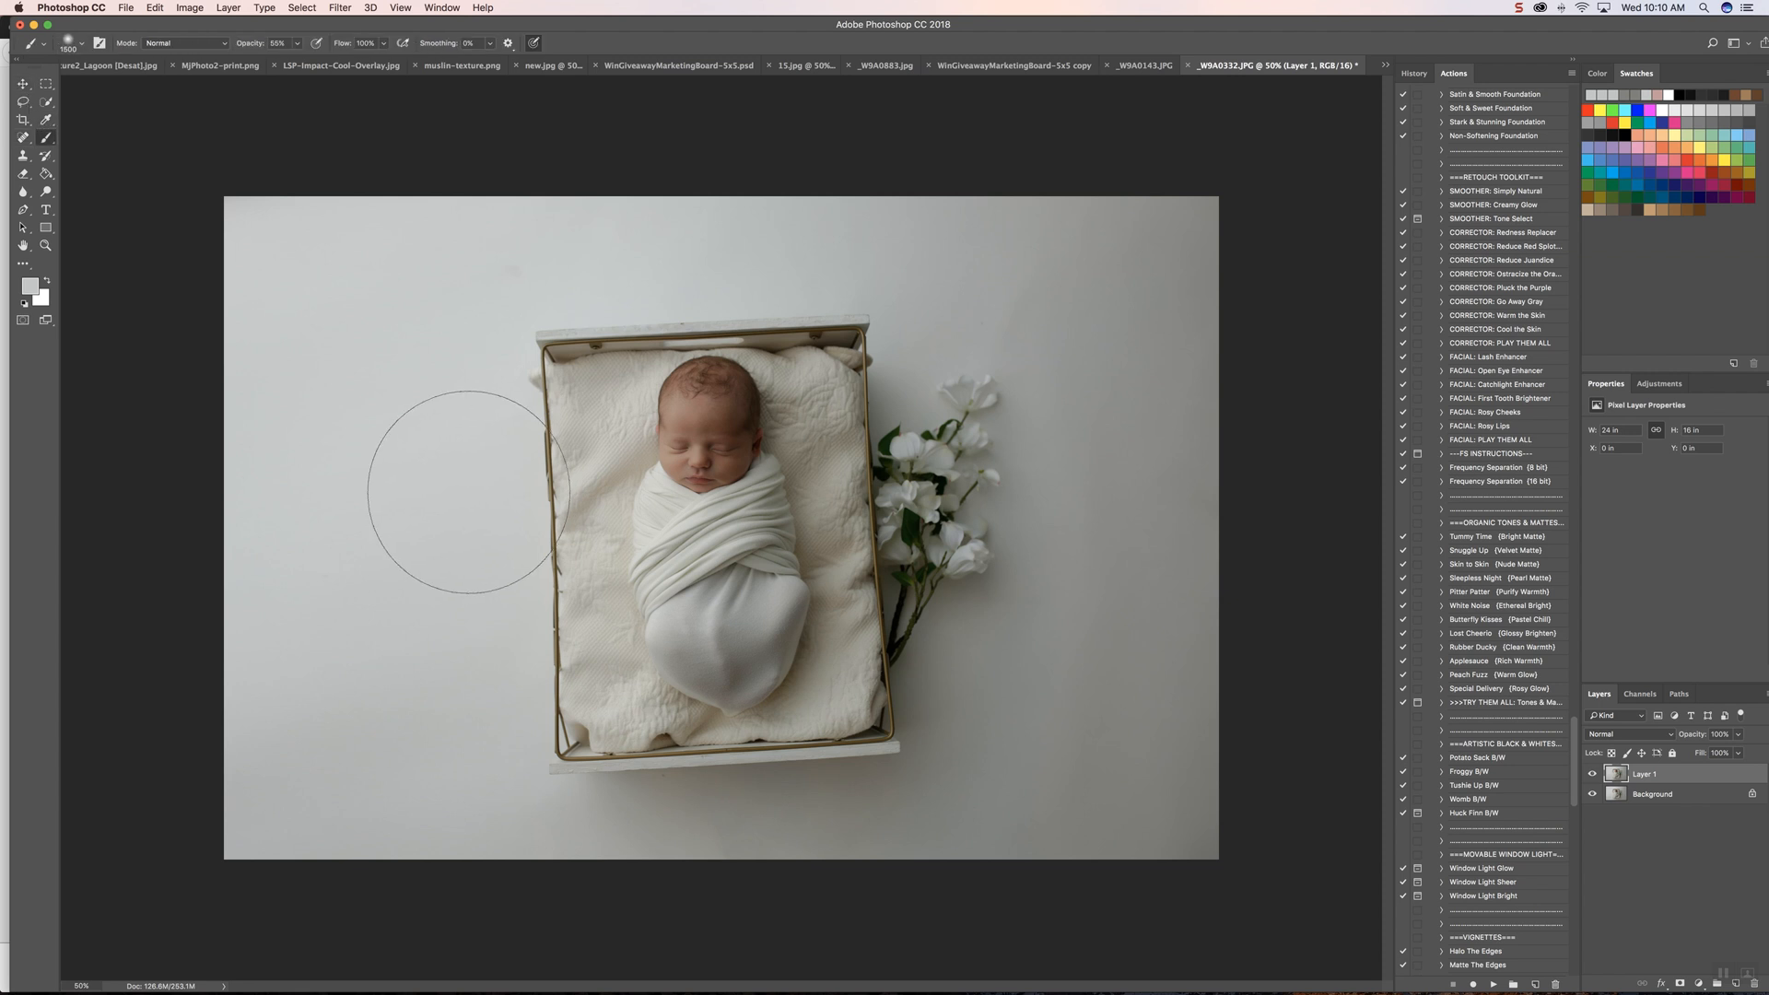
left_click(298, 49)
mouse_move(326, 371)
left_mouse_down()
mouse_move(301, 236)
mouse_move(316, 431)
mouse_move(414, 392)
mouse_move(485, 694)
mouse_move(452, 633)
mouse_move(276, 843)
mouse_move(756, 840)
mouse_move(392, 453)
mouse_move(339, 277)
mouse_move(490, 180)
mouse_move(15, 141)
left_mouse_up()
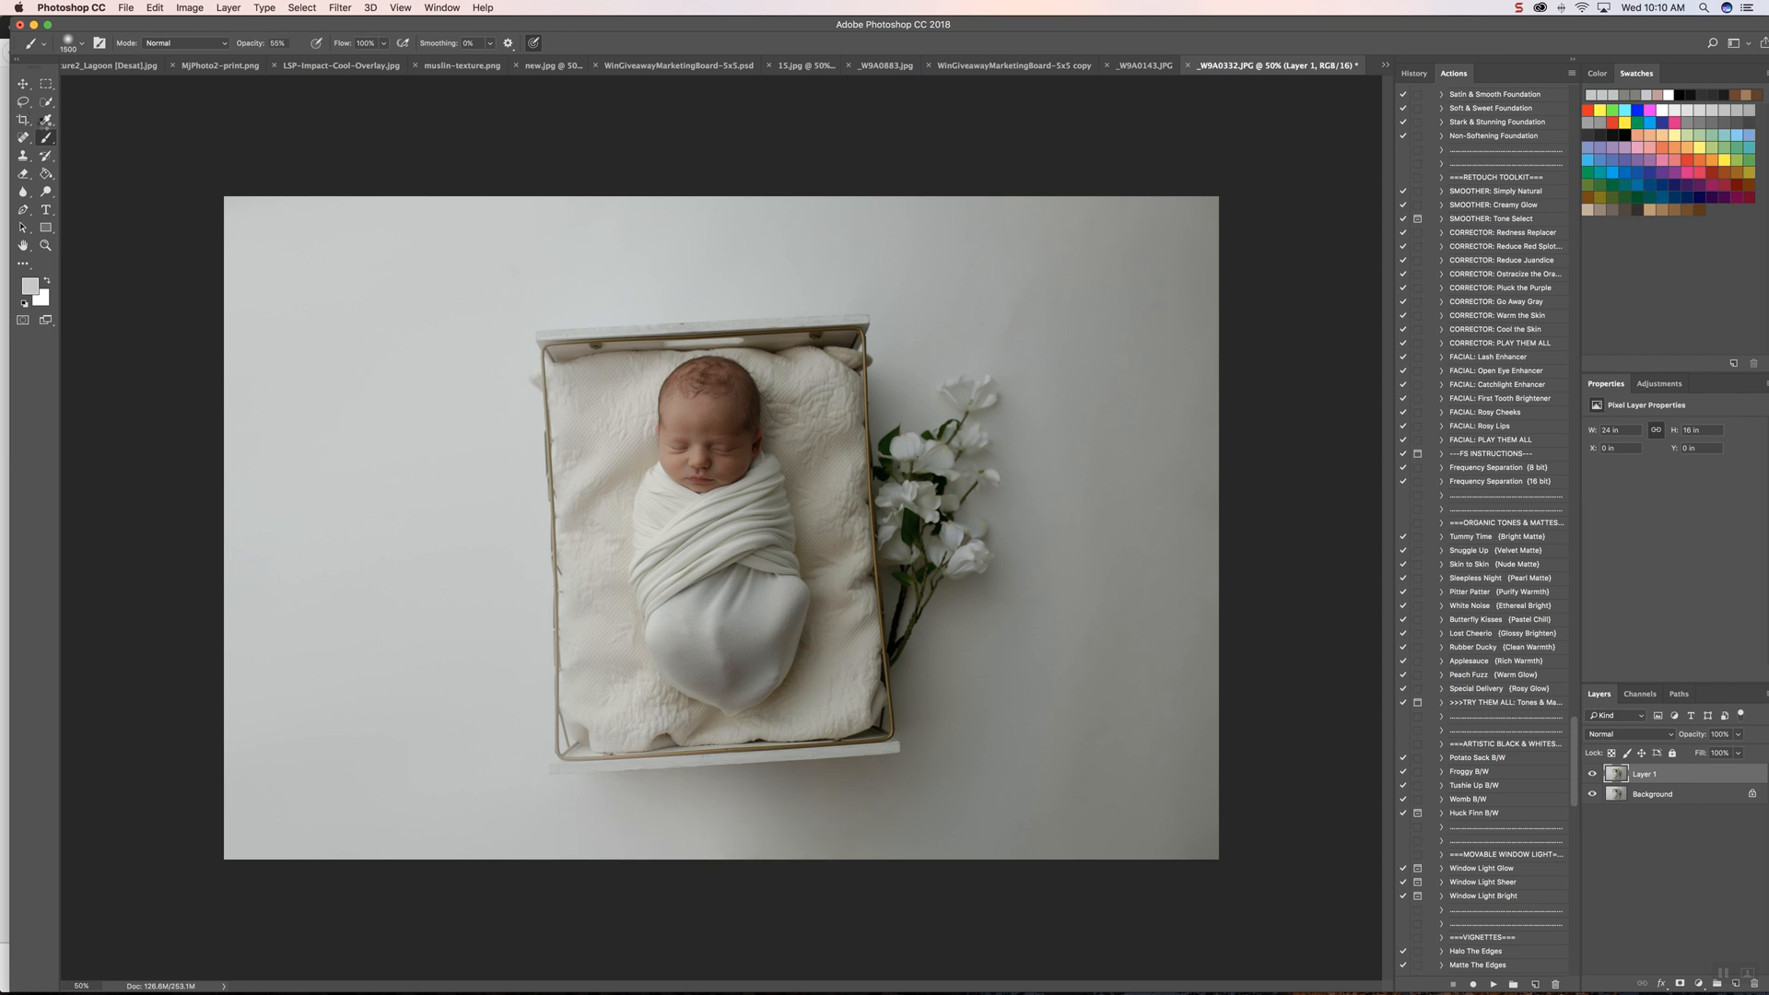
Step: Sample the backdrop tone above the flowers and brush it over the backdrop along the photo's right side and lower-right area
left_click(48, 123)
left_click(965, 293)
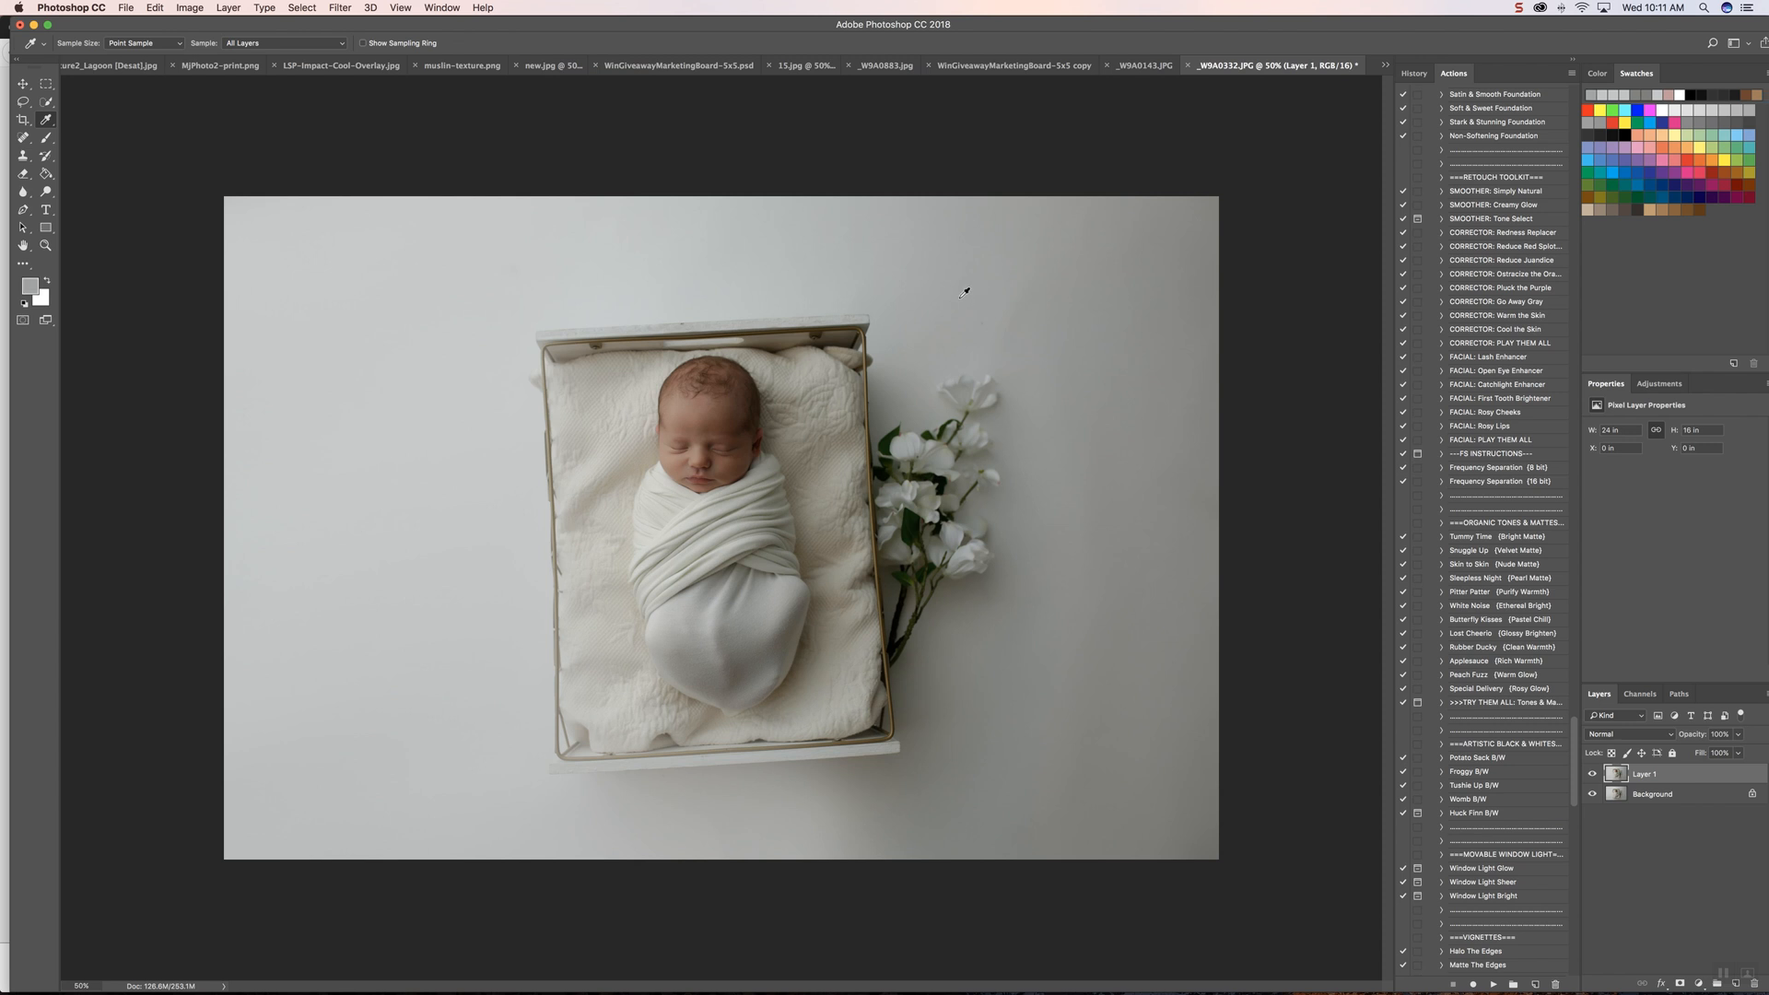
key("b")
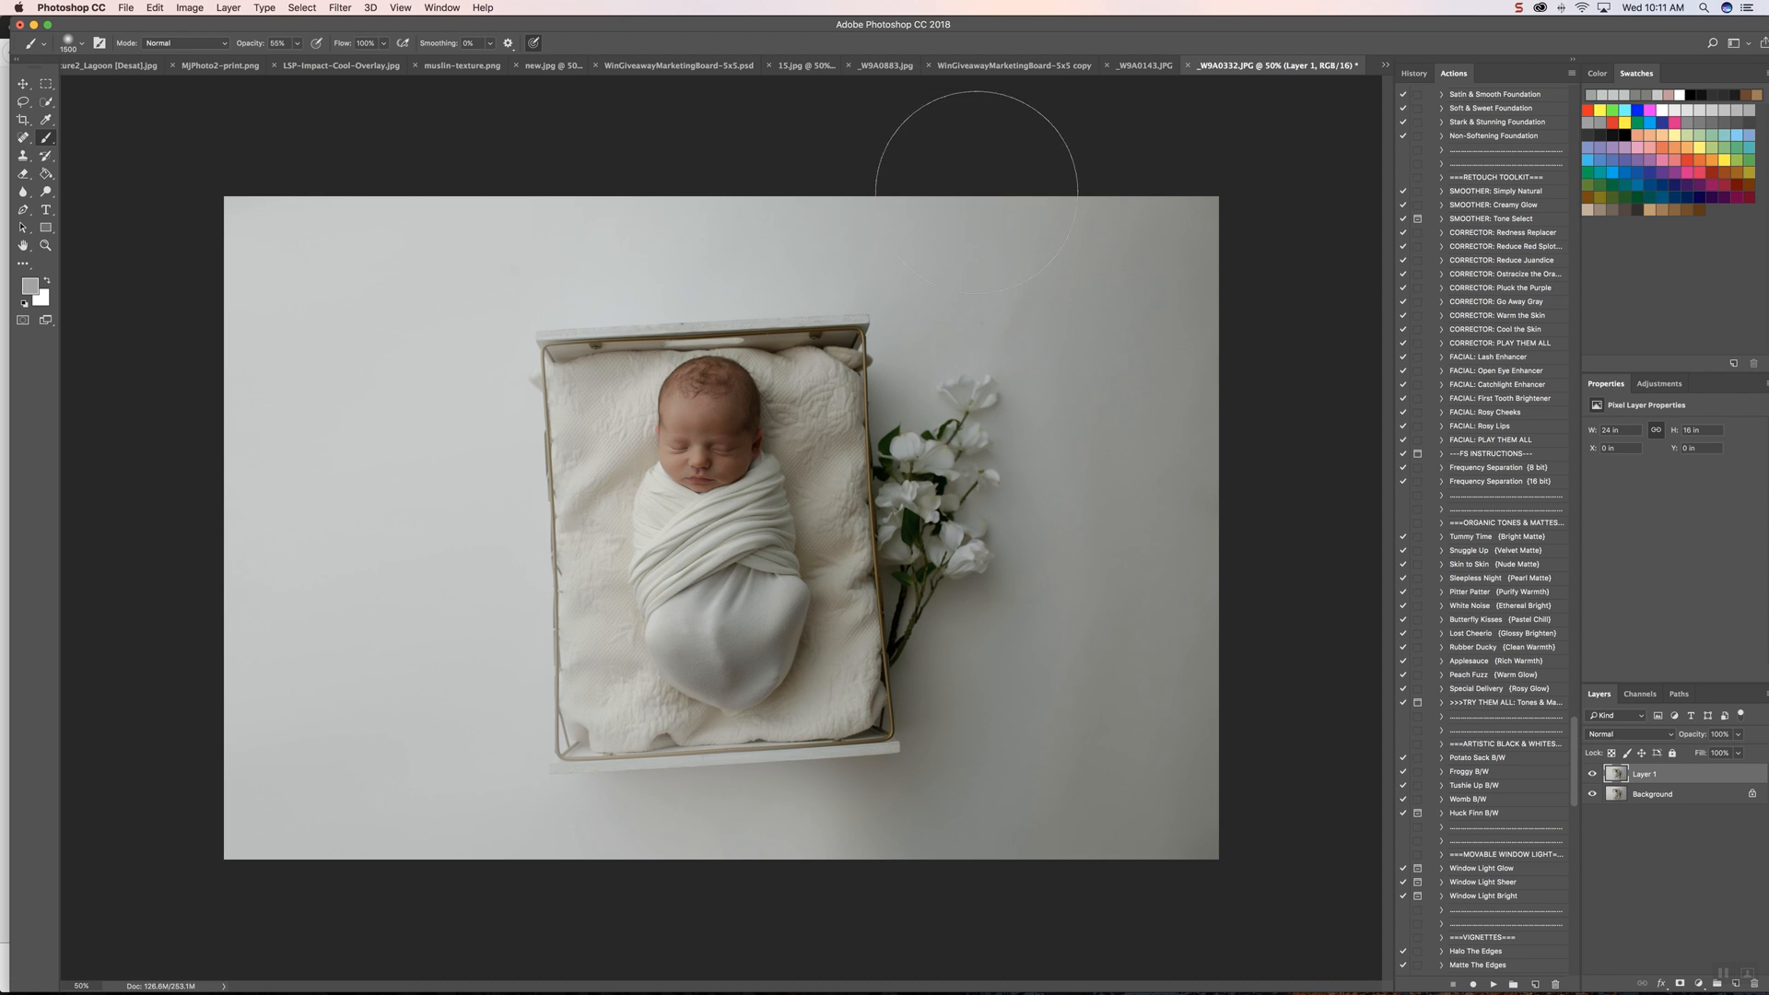
mouse_move(1169, 212)
left_mouse_down()
mouse_move(1148, 608)
mouse_move(1103, 694)
mouse_move(1120, 315)
mouse_move(1199, 597)
mouse_move(1096, 650)
mouse_move(1064, 801)
mouse_move(1114, 450)
mouse_move(1096, 266)
left_mouse_up()
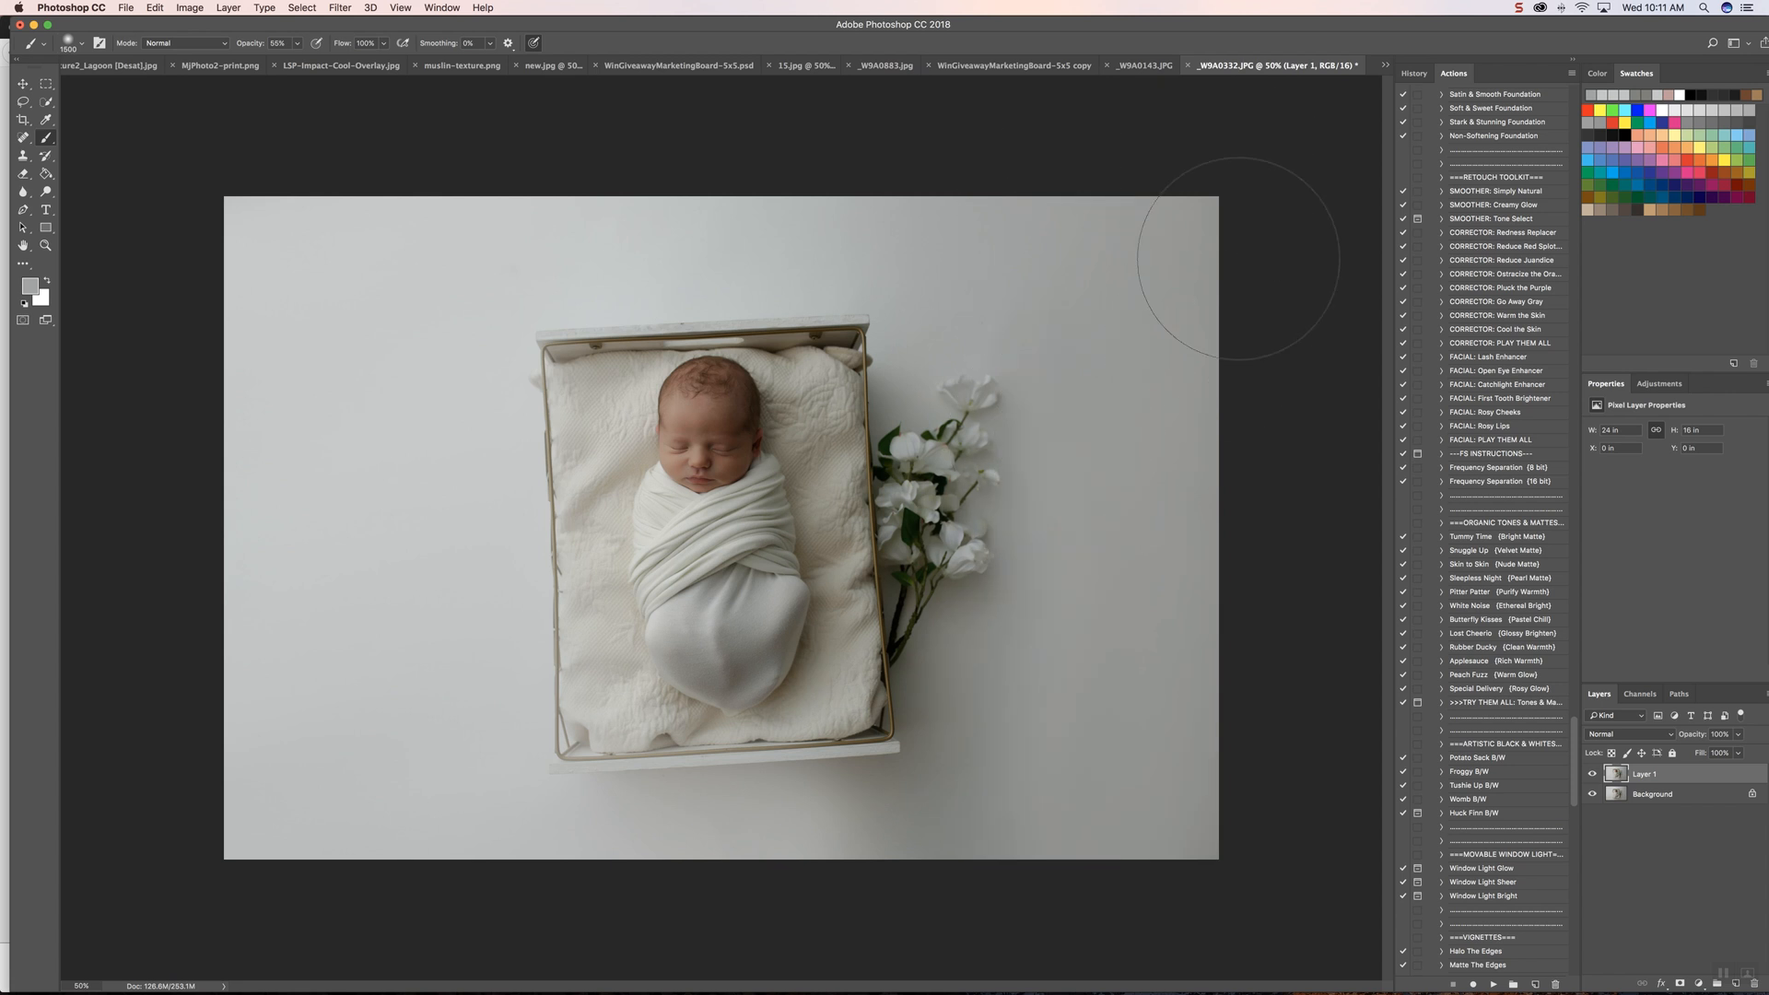
mouse_move(1167, 772)
left_mouse_down()
mouse_move(1130, 698)
mouse_move(927, 853)
mouse_move(1020, 742)
mouse_move(1004, 822)
left_mouse_up()
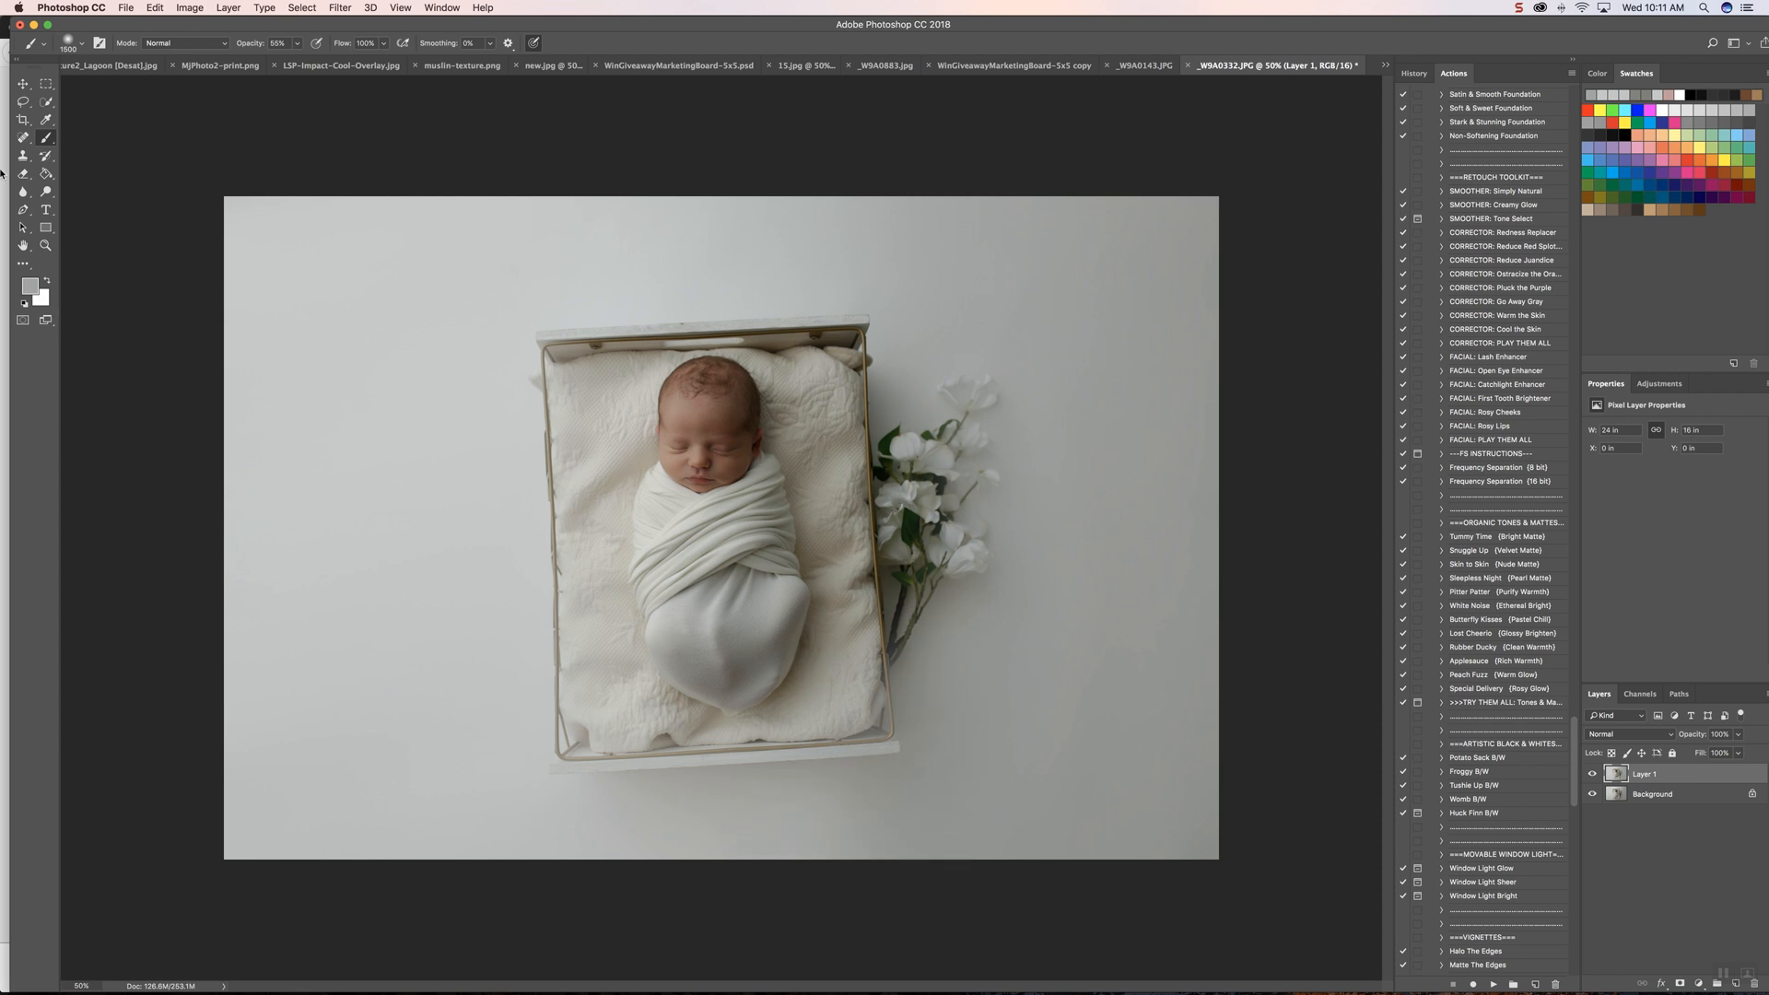
Step: Sample the backdrop tone below the crate and blend the uneven backdrop areas with a large soft brush at 30% opacity
left_click(46, 121)
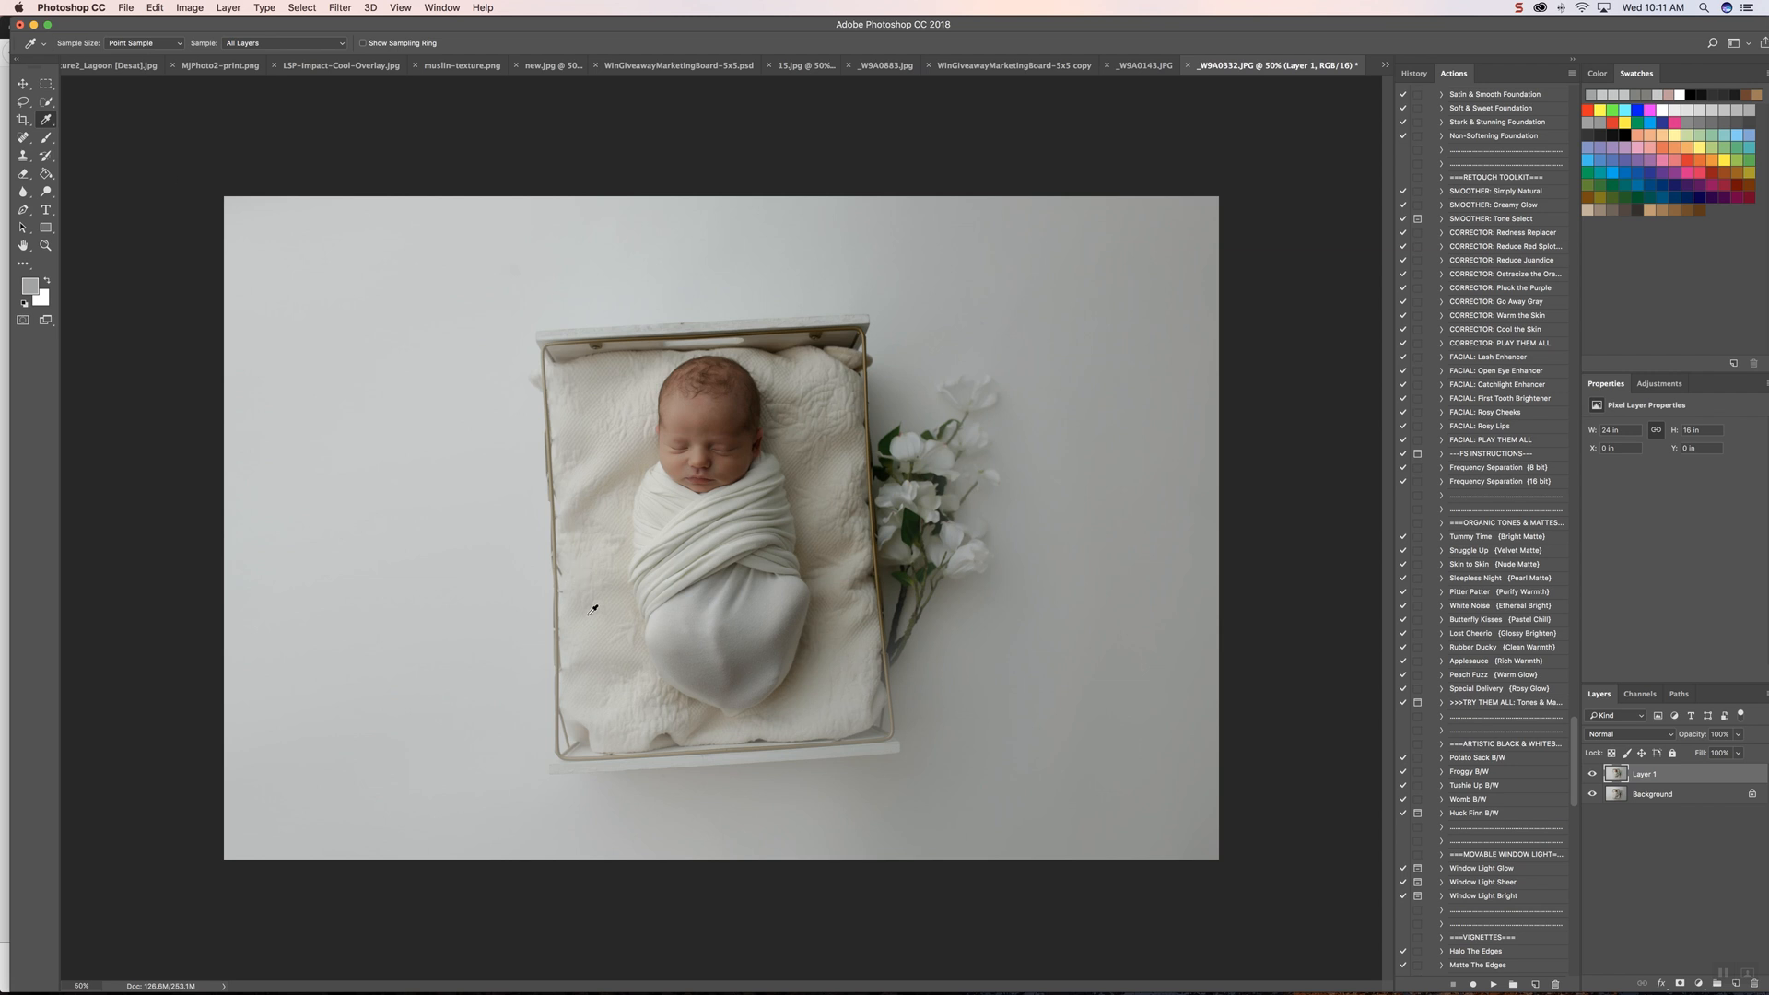
left_click(794, 818)
key("b")
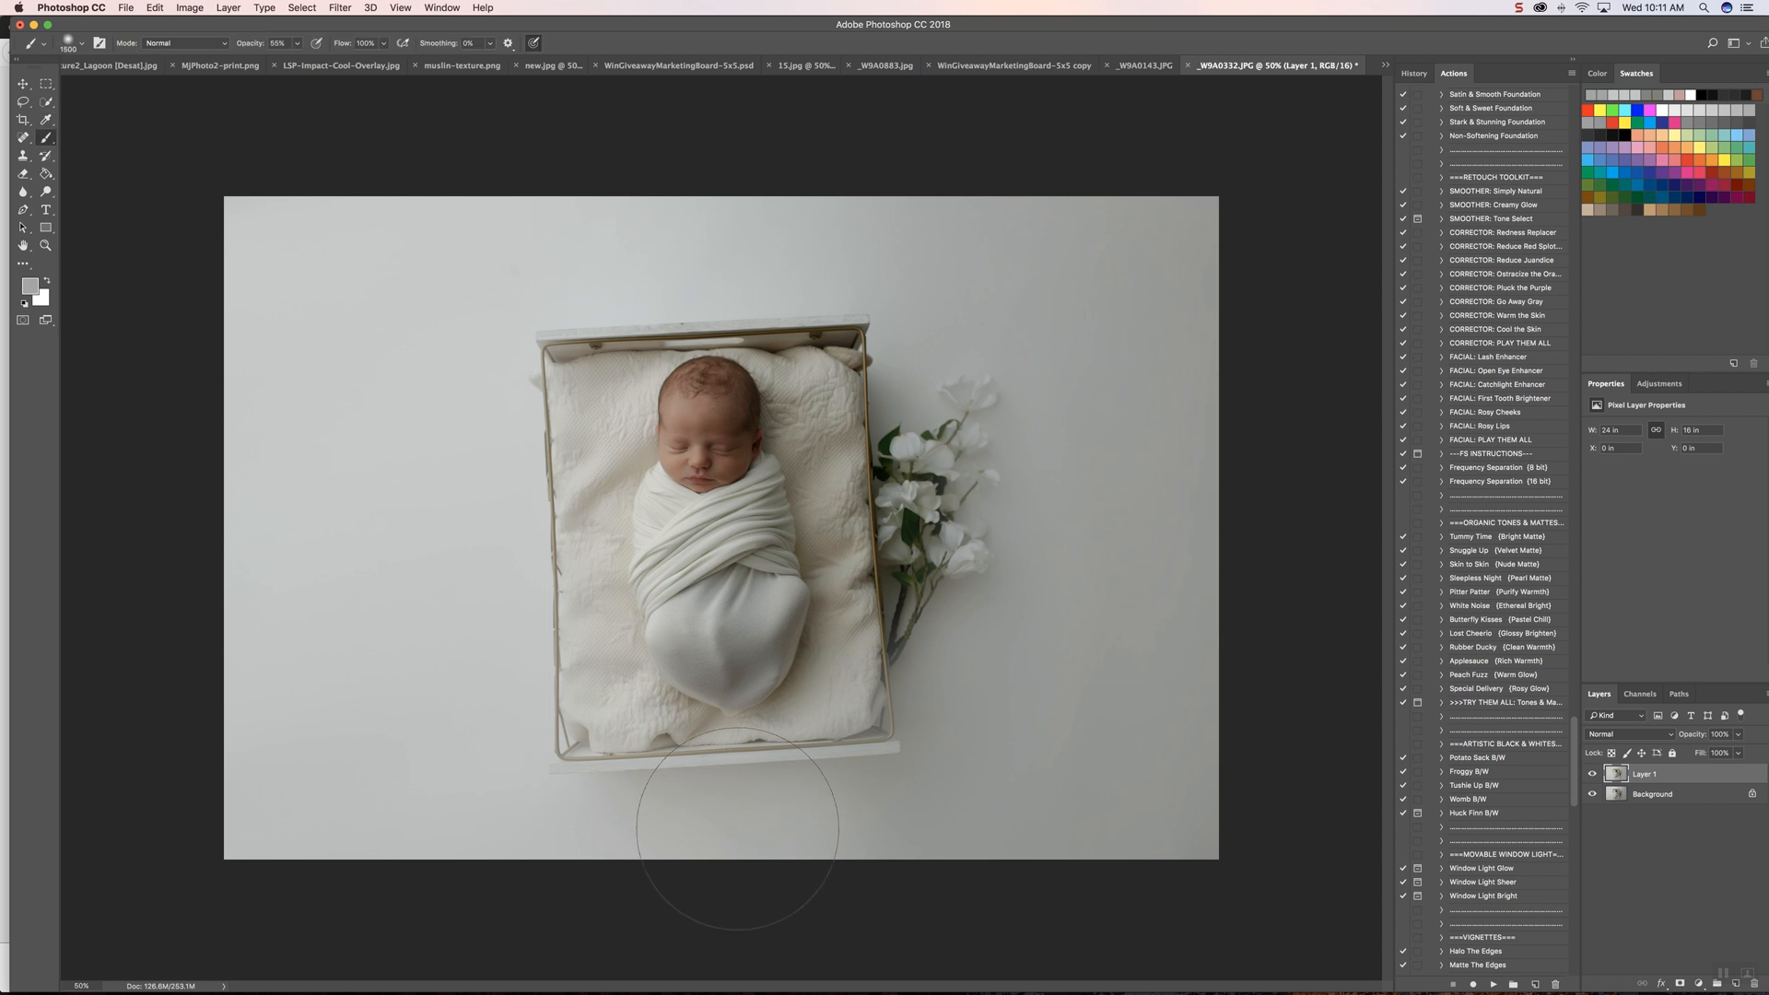
left_click(299, 44)
left_click_drag(300, 48, 283, 65)
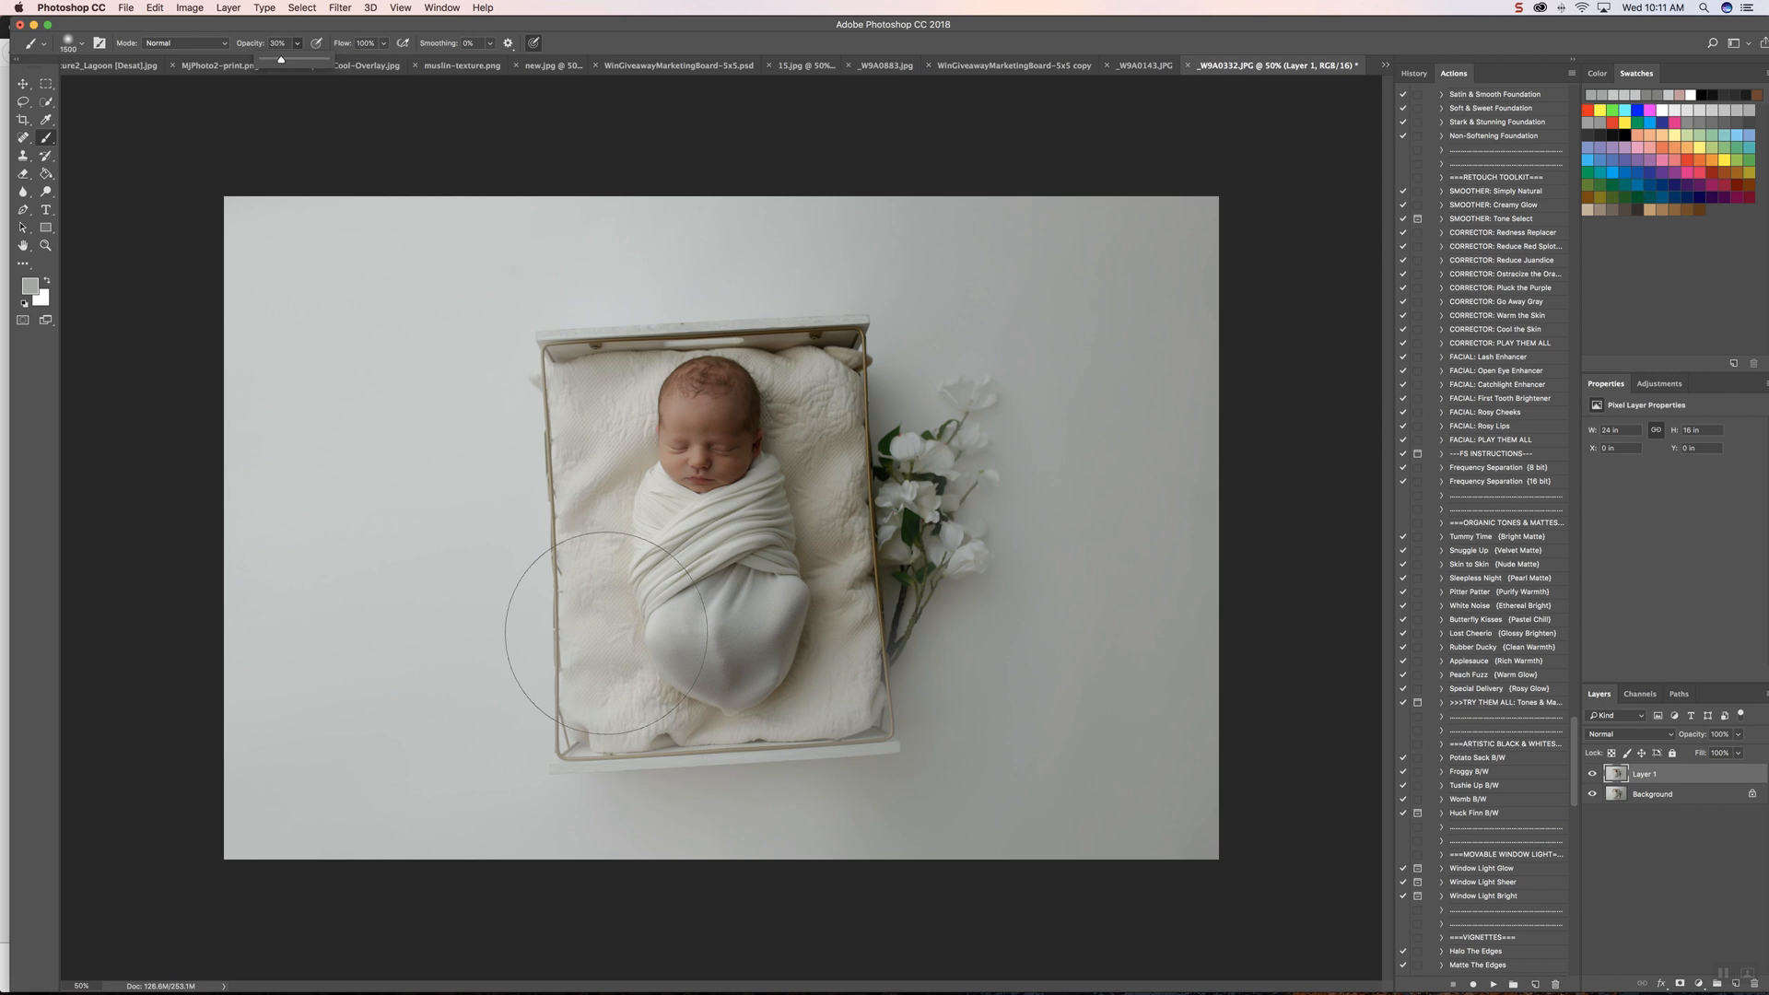
key("bracketleft")
key("bracketleft")
key("bracketleft")
key("bracketleft")
key("bracketleft")
key("bracketleft")
key("bracketleft")
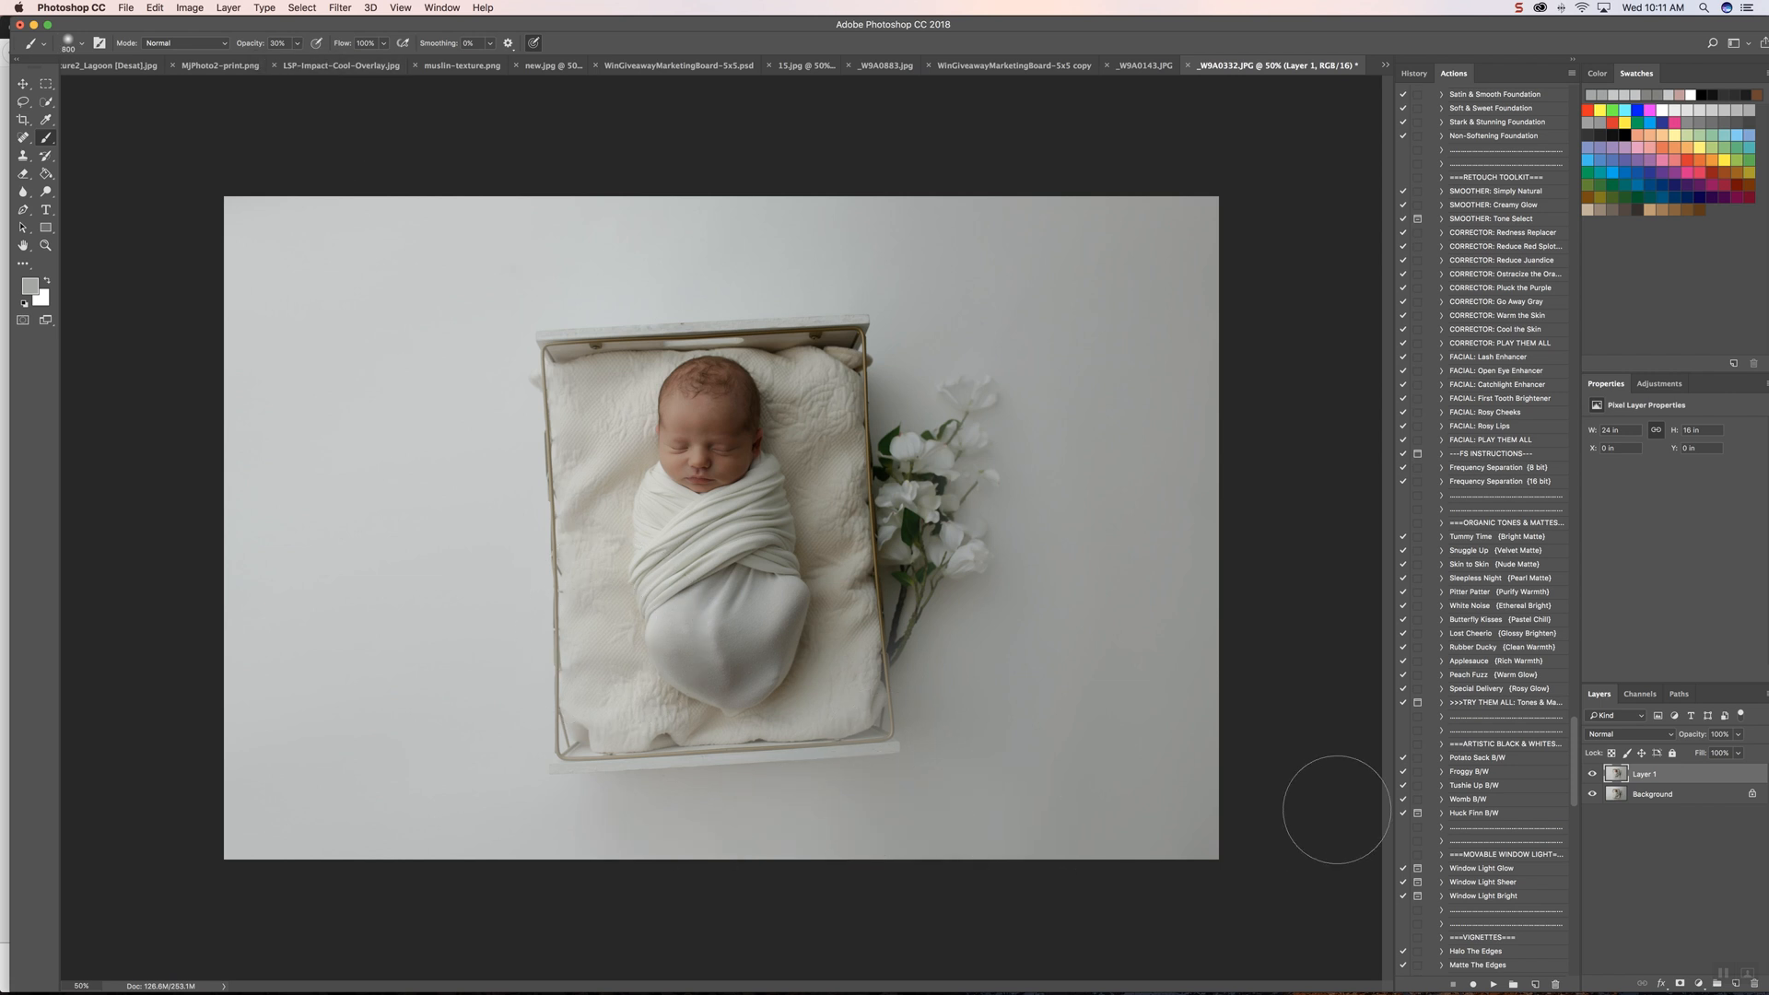
key("bracketright")
key("bracketright")
key("bracketright")
key("bracketright")
key("bracketright")
key("bracketright")
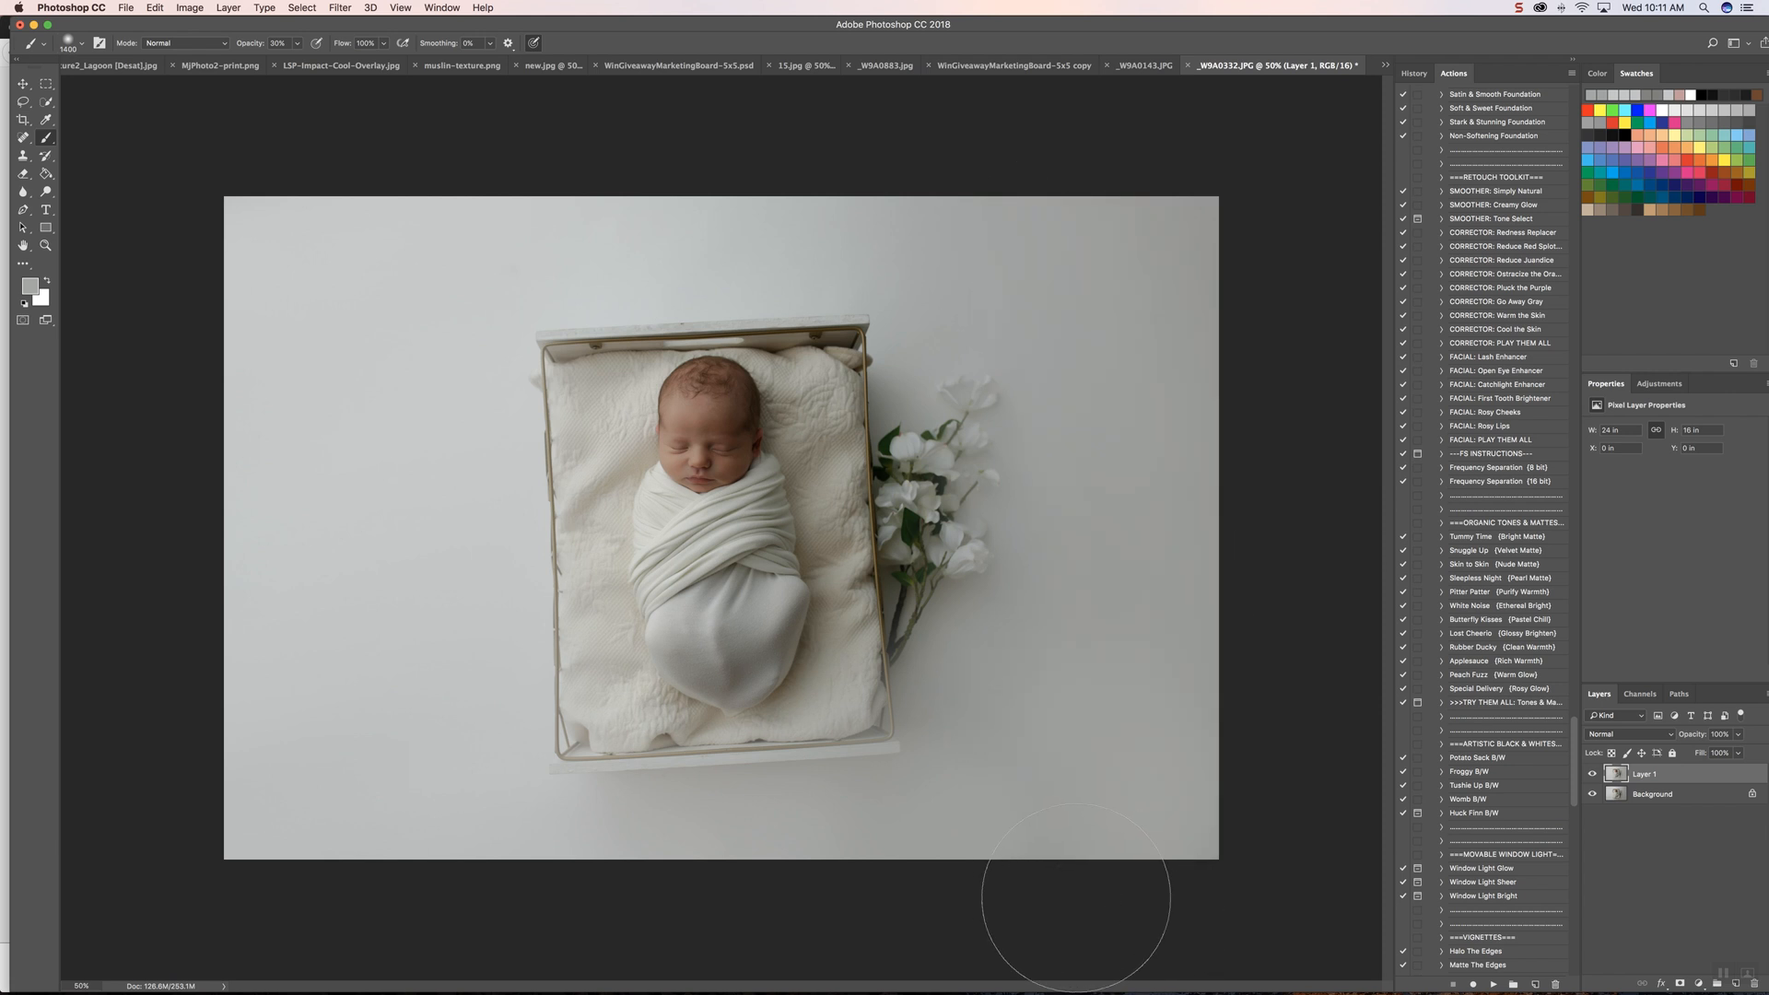
Step: Add a layer mask to the duplicated layer and paint black at 100% opacity along the crate's frame to restore it
left_click(1680, 984)
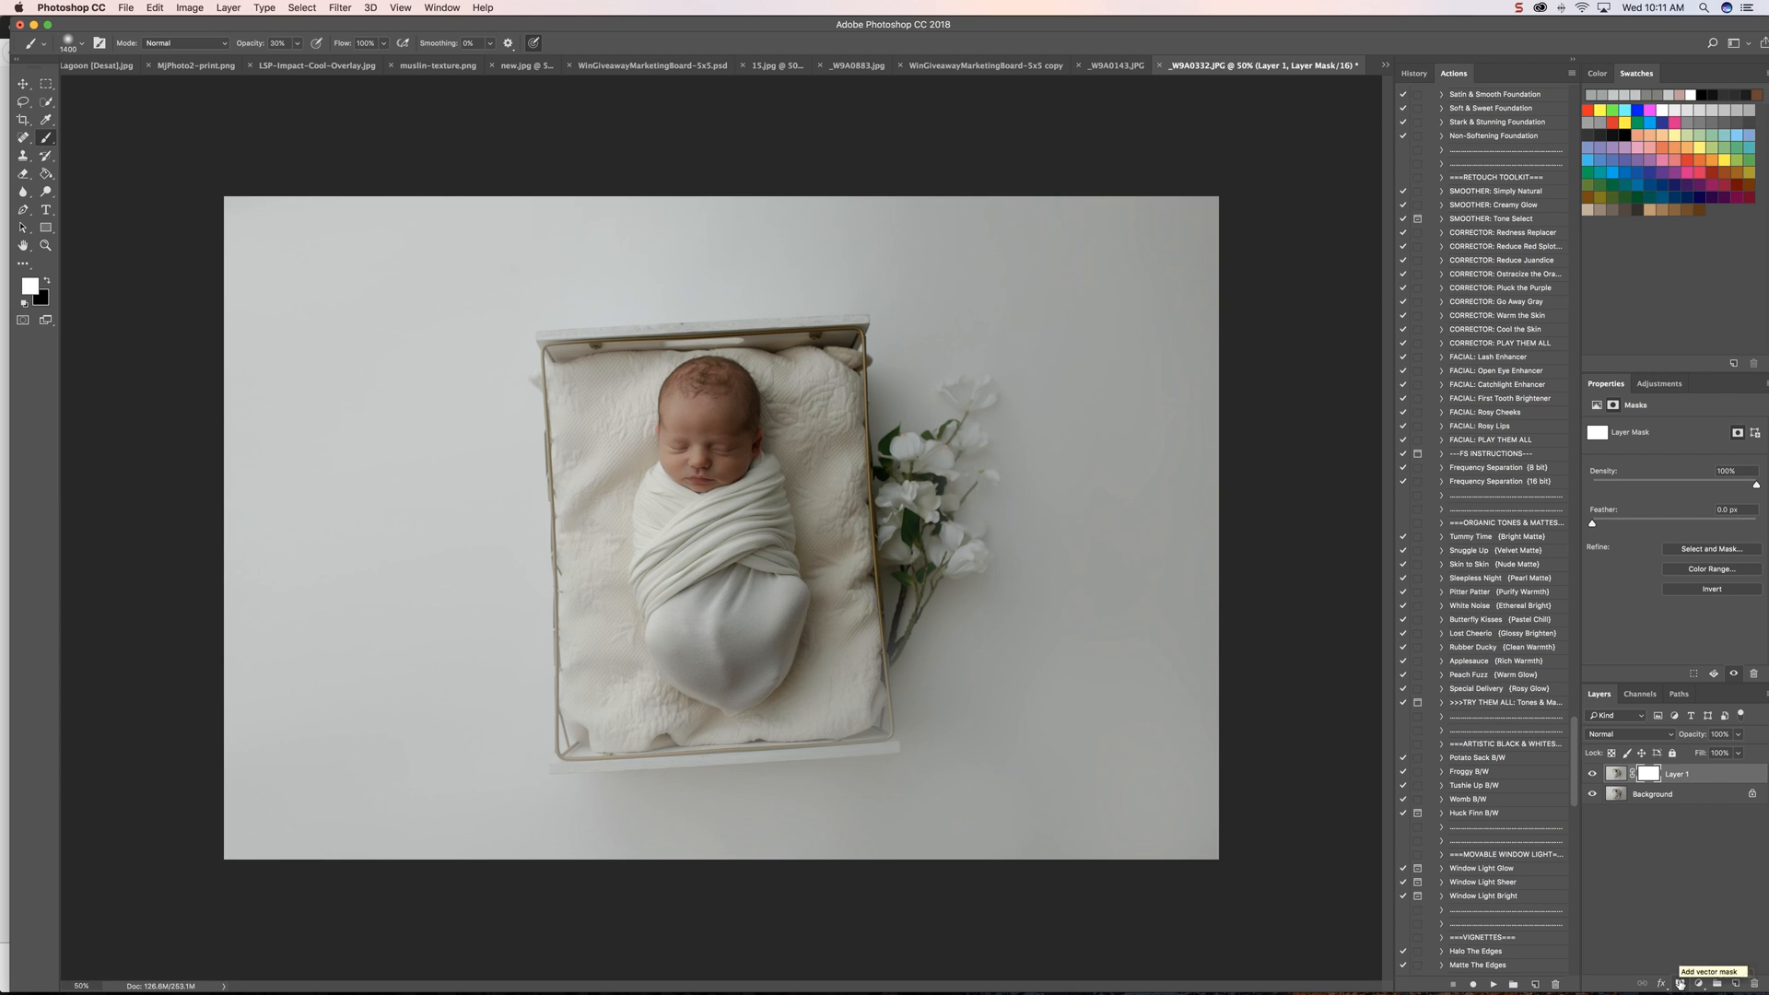
key("x")
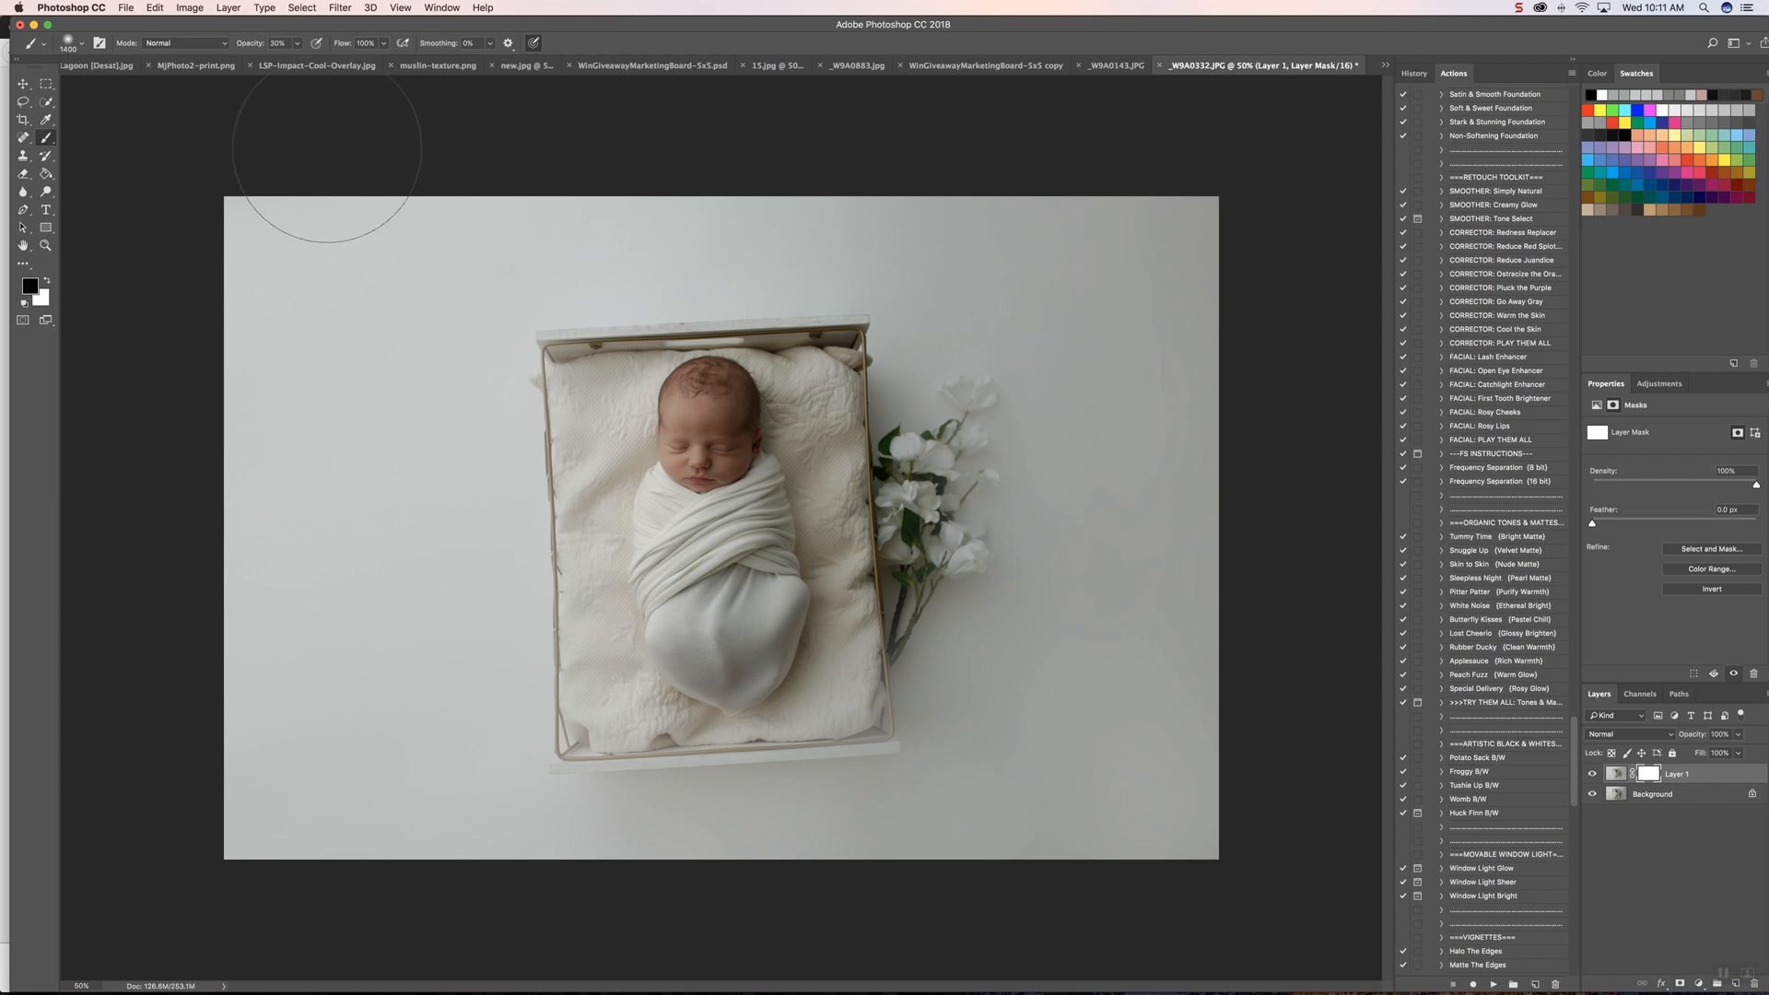
left_click(297, 44)
left_click_drag(296, 60, 413, 57)
key("bracketleft")
key("bracketleft")
key("bracketleft")
key("bracketleft")
key("bracketleft")
key("bracketleft")
key("bracketleft")
key("bracketleft")
key("bracketleft")
key("bracketleft")
key("bracketleft")
mouse_move(655, 338)
left_mouse_down()
mouse_move(544, 350)
mouse_move(572, 754)
mouse_move(884, 741)
mouse_move(879, 666)
left_mouse_up()
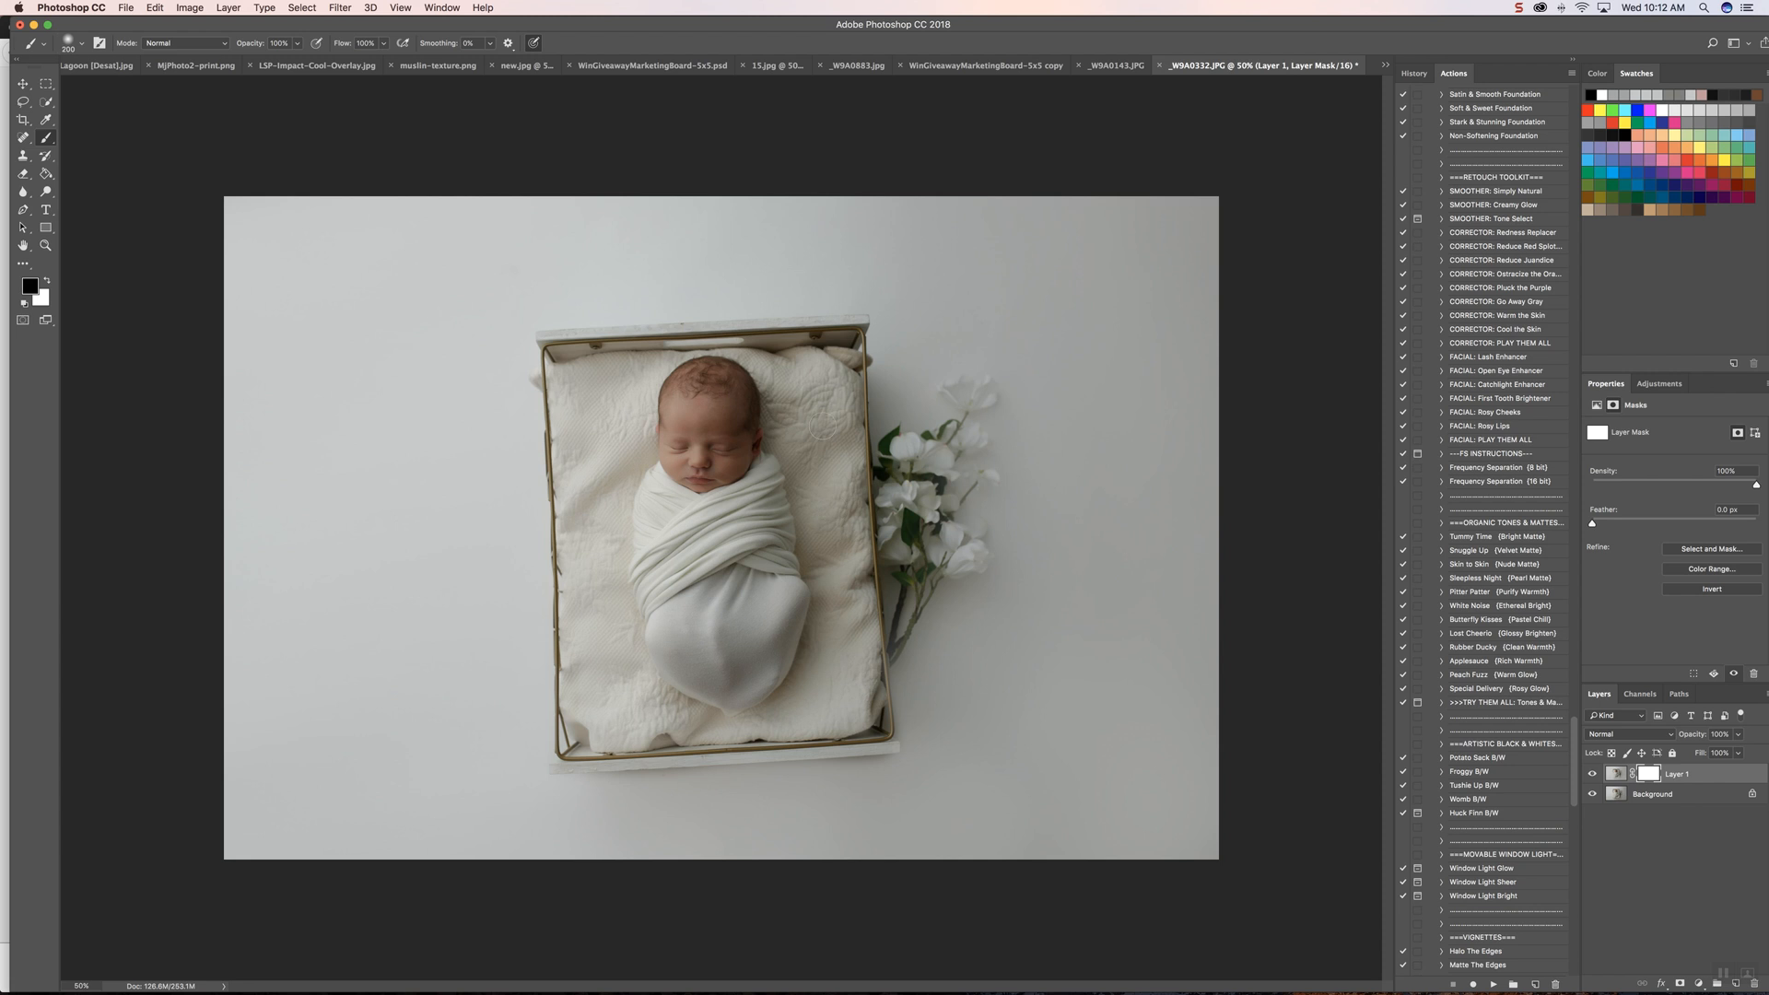
Step: Paint black on the mask over the baby and blanket inside the crate with a larger brush
key("bracketright")
key("bracketright")
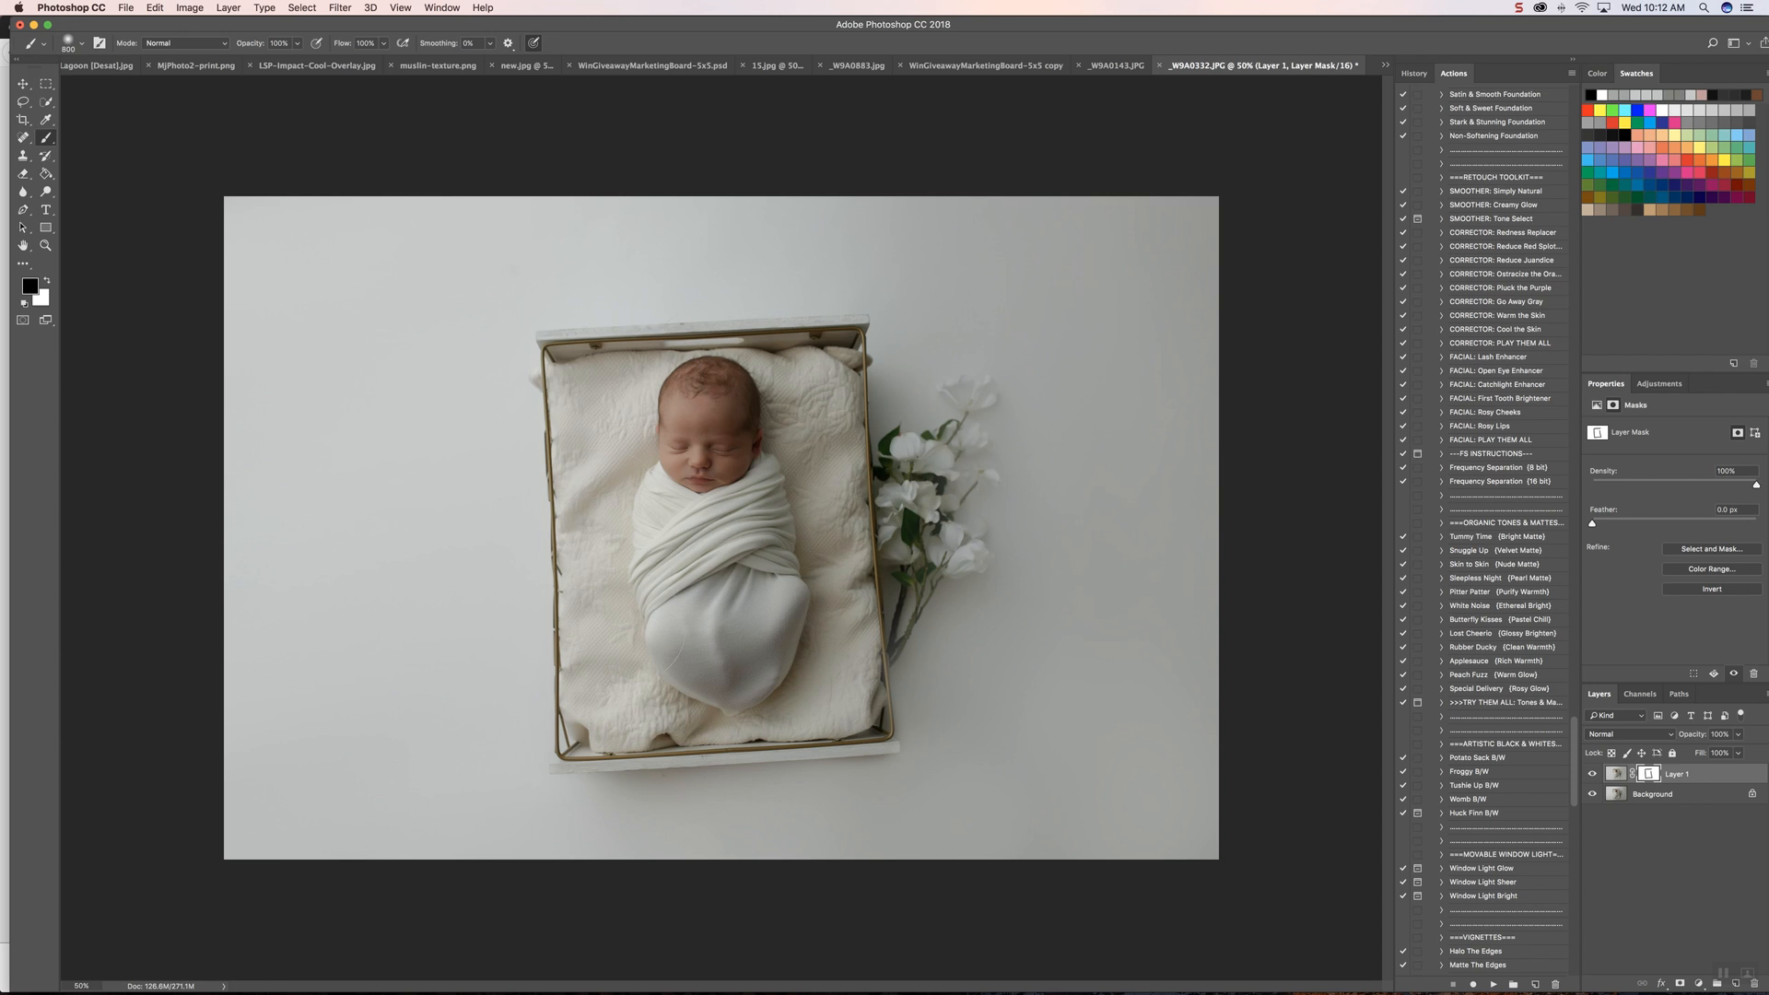
mouse_move(641, 634)
left_mouse_down()
mouse_move(757, 644)
mouse_move(818, 693)
left_mouse_up()
Step: Paint black on the mask with a smaller brush to restore the leaves and blossoms closest to the crate
key("bracketleft")
key("bracketleft")
key("bracketleft")
mouse_move(907, 447)
left_mouse_down()
mouse_move(933, 483)
mouse_move(929, 544)
mouse_move(961, 564)
mouse_move(895, 647)
mouse_move(945, 518)
left_mouse_up()
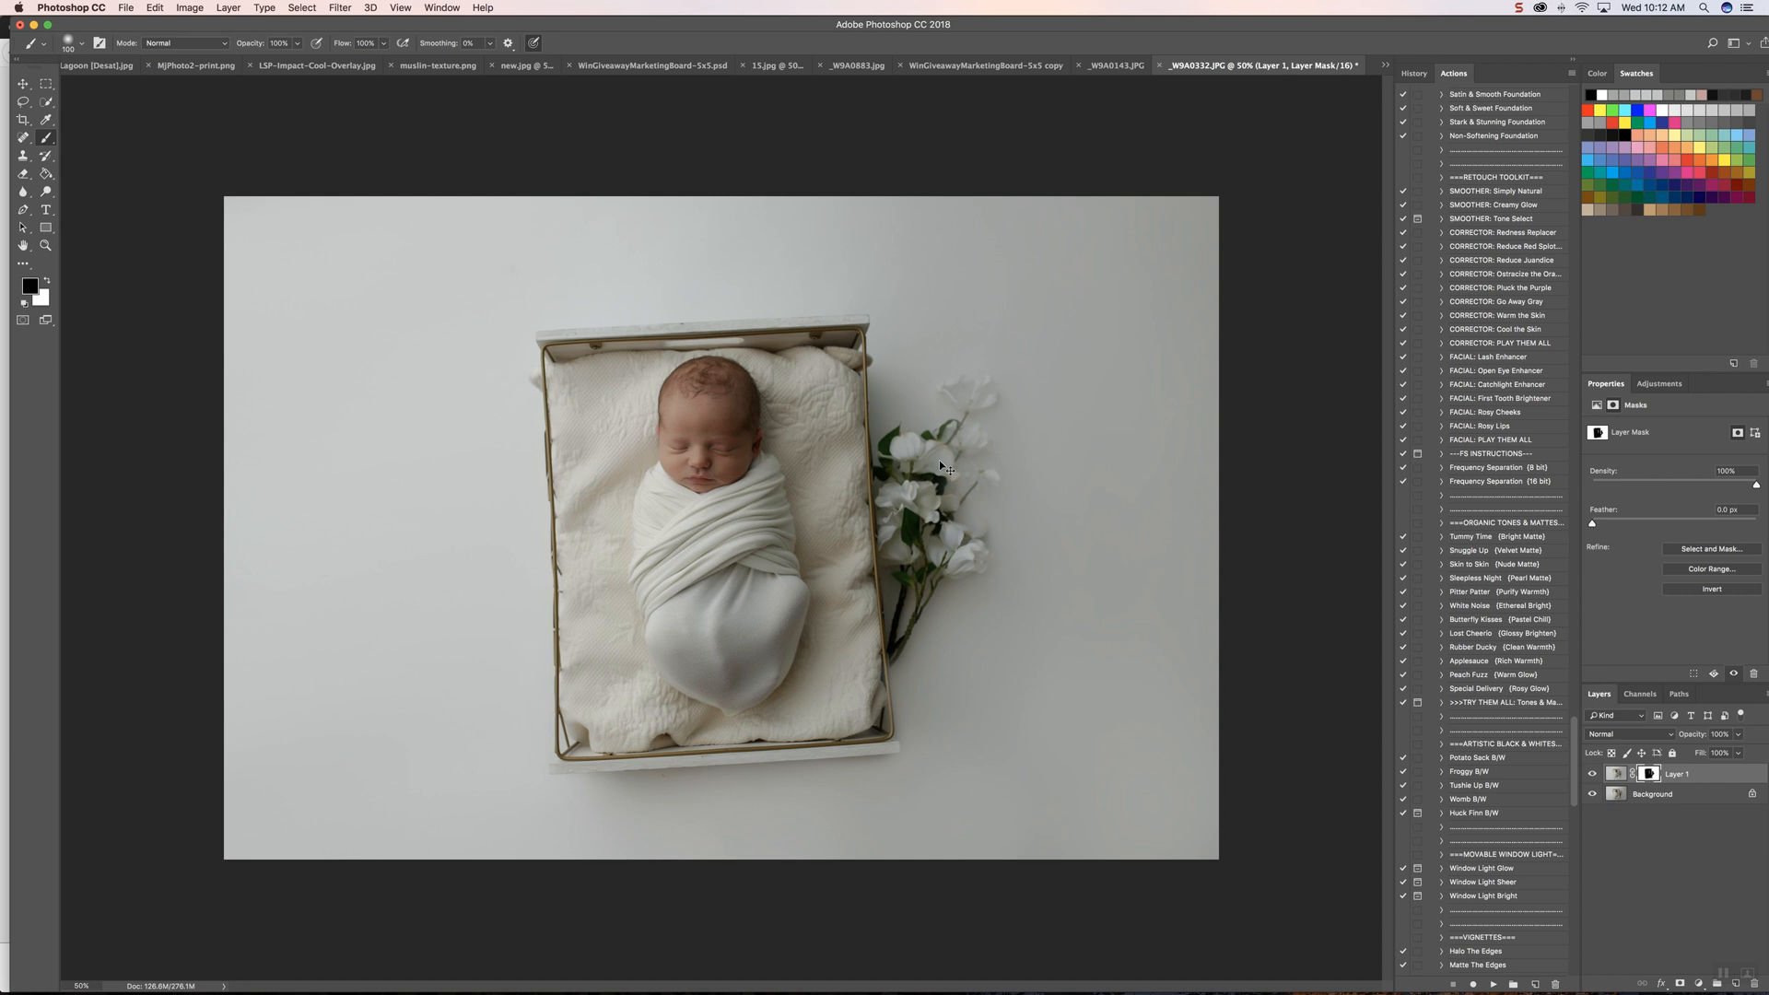
Step: Restore the top blossom, outer petals and thin stems of the flowers by painting black on the mask with a small brush
key("super+equal")
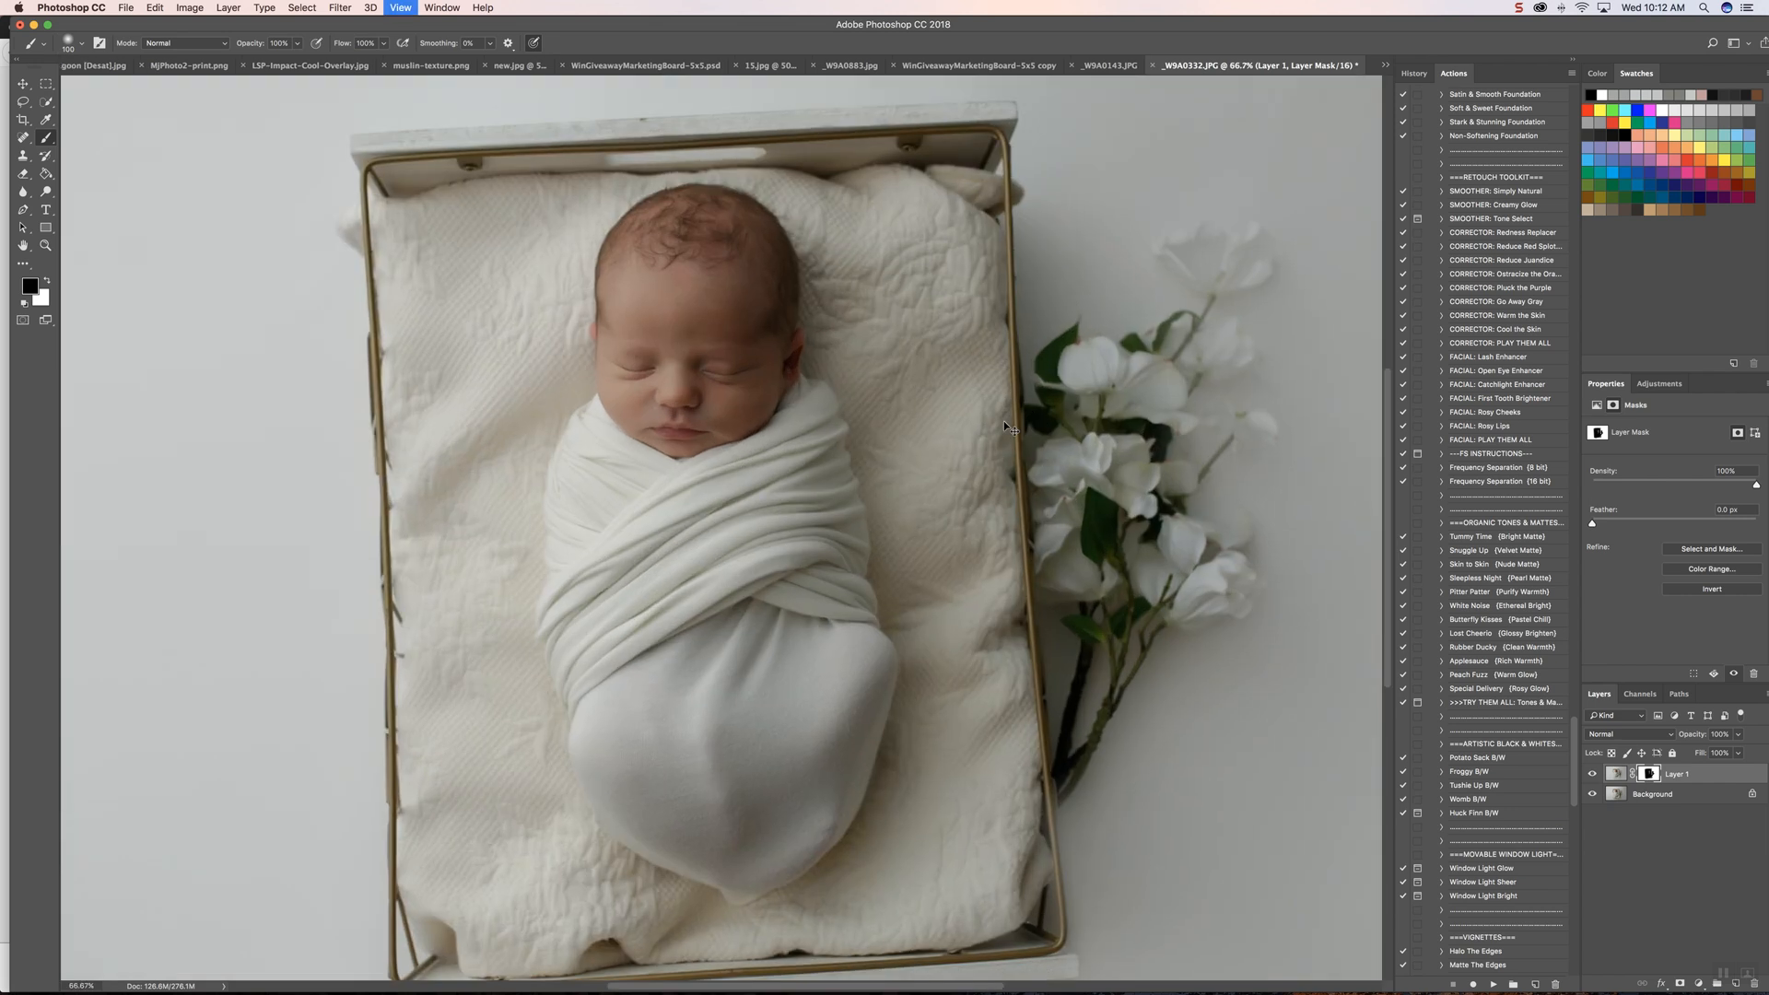
key("super+equal")
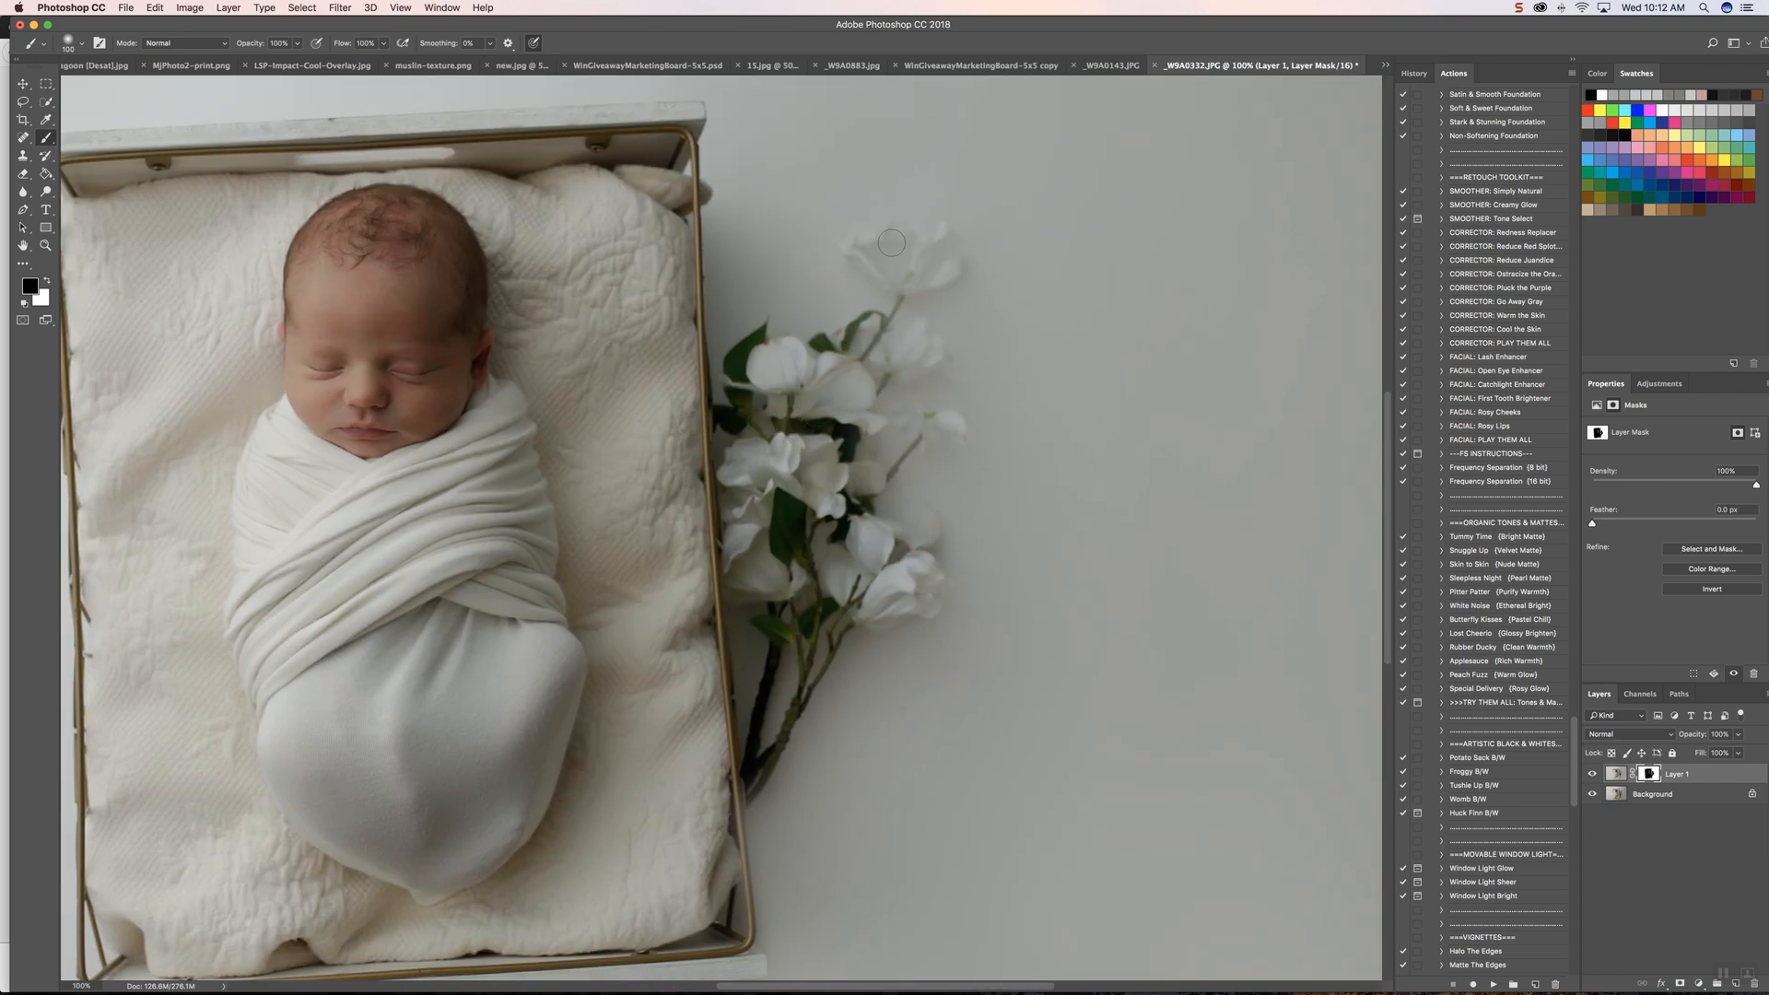
mouse_move(891, 242)
left_mouse_down()
mouse_move(914, 269)
mouse_move(944, 238)
mouse_move(949, 267)
mouse_move(880, 247)
left_mouse_up()
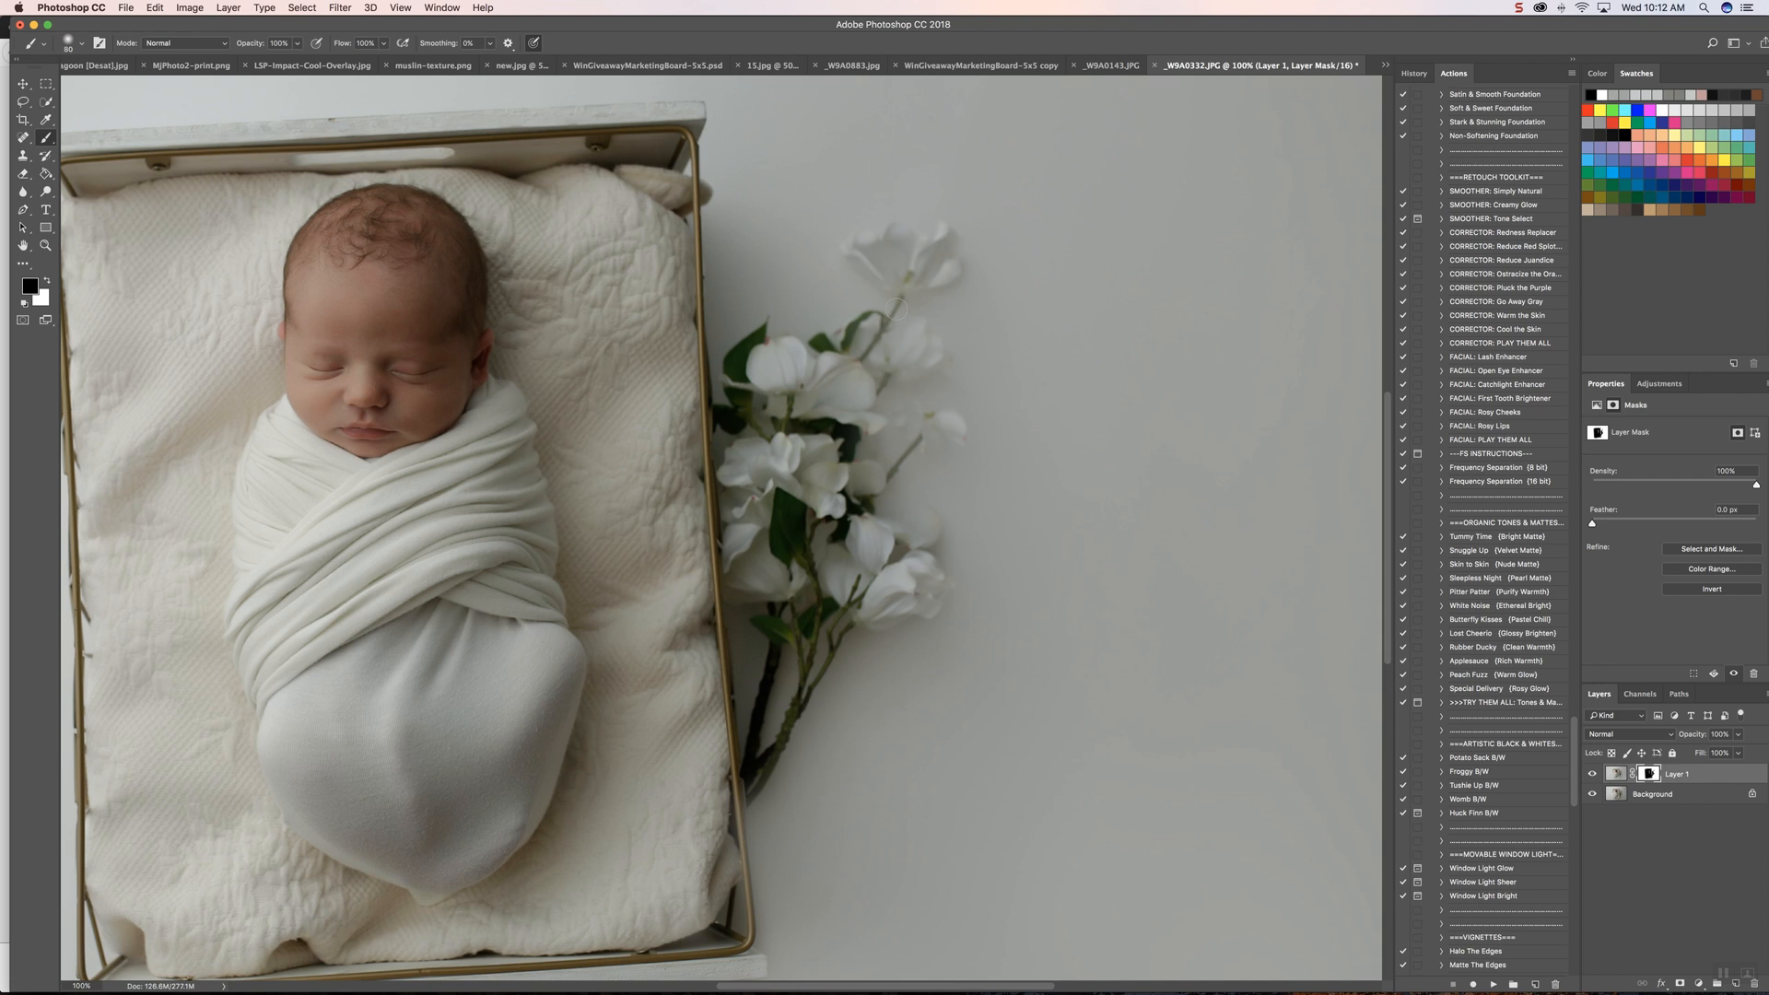
scroll(896, 308, "left", 3)
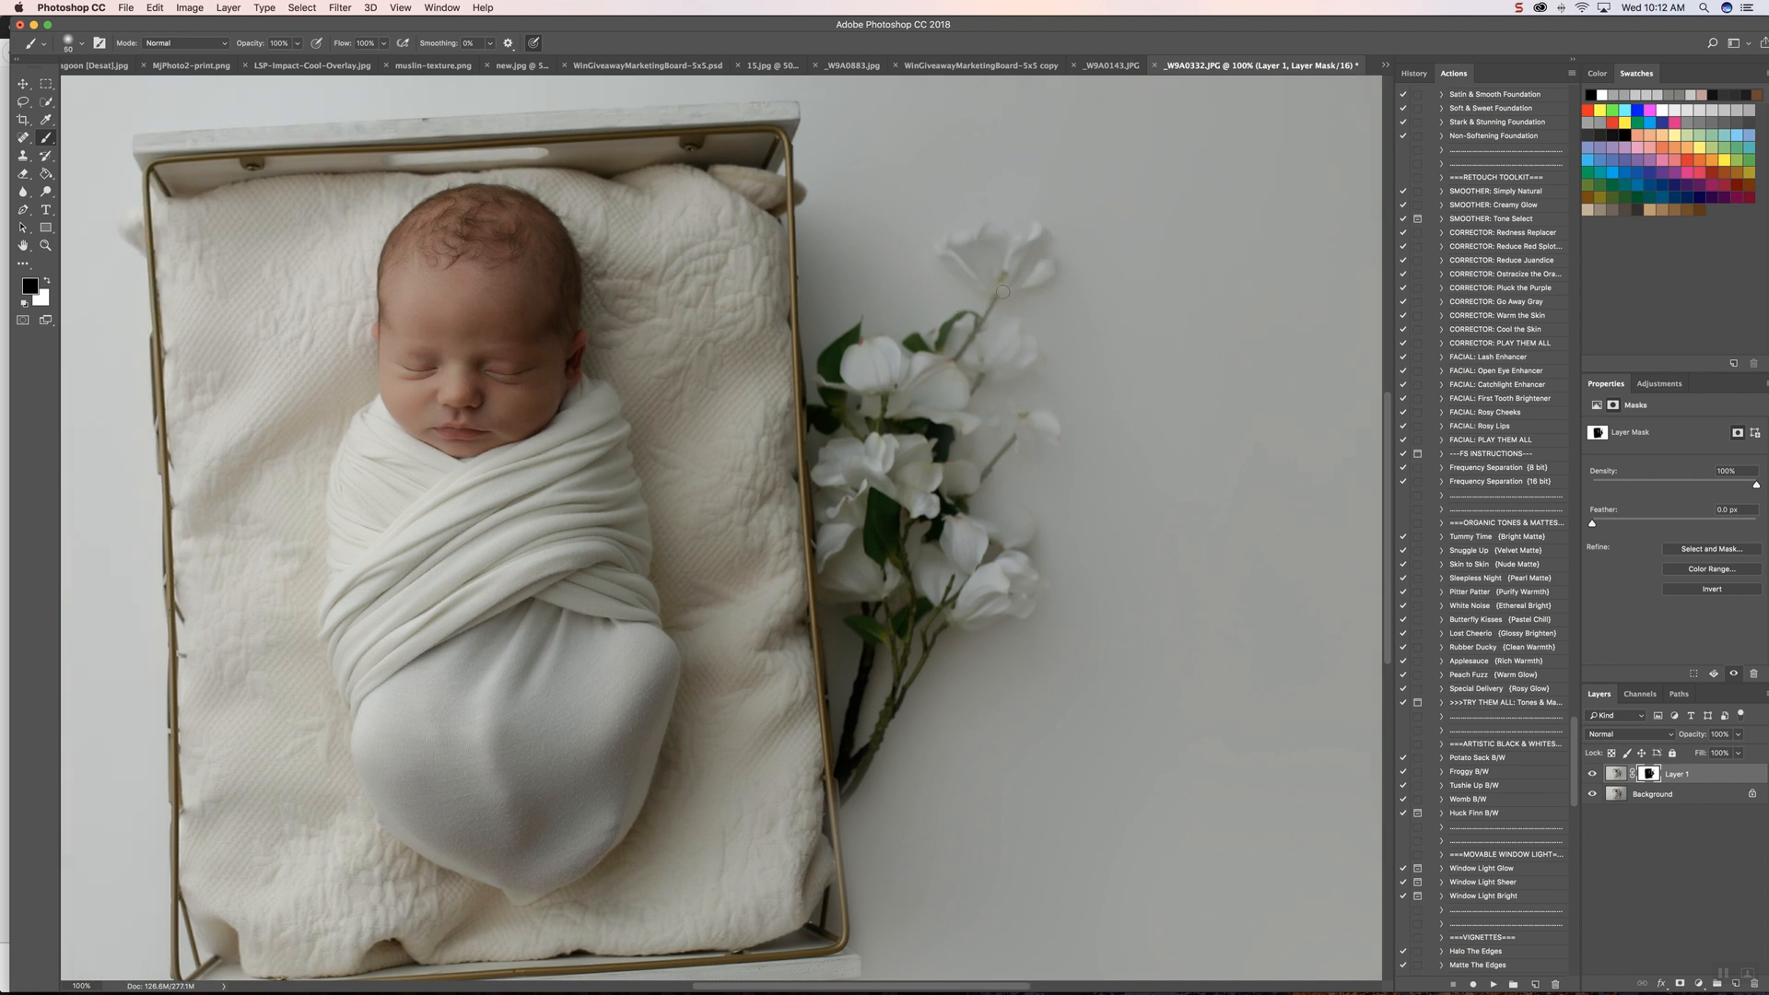
left_click_drag(1002, 292, 953, 357)
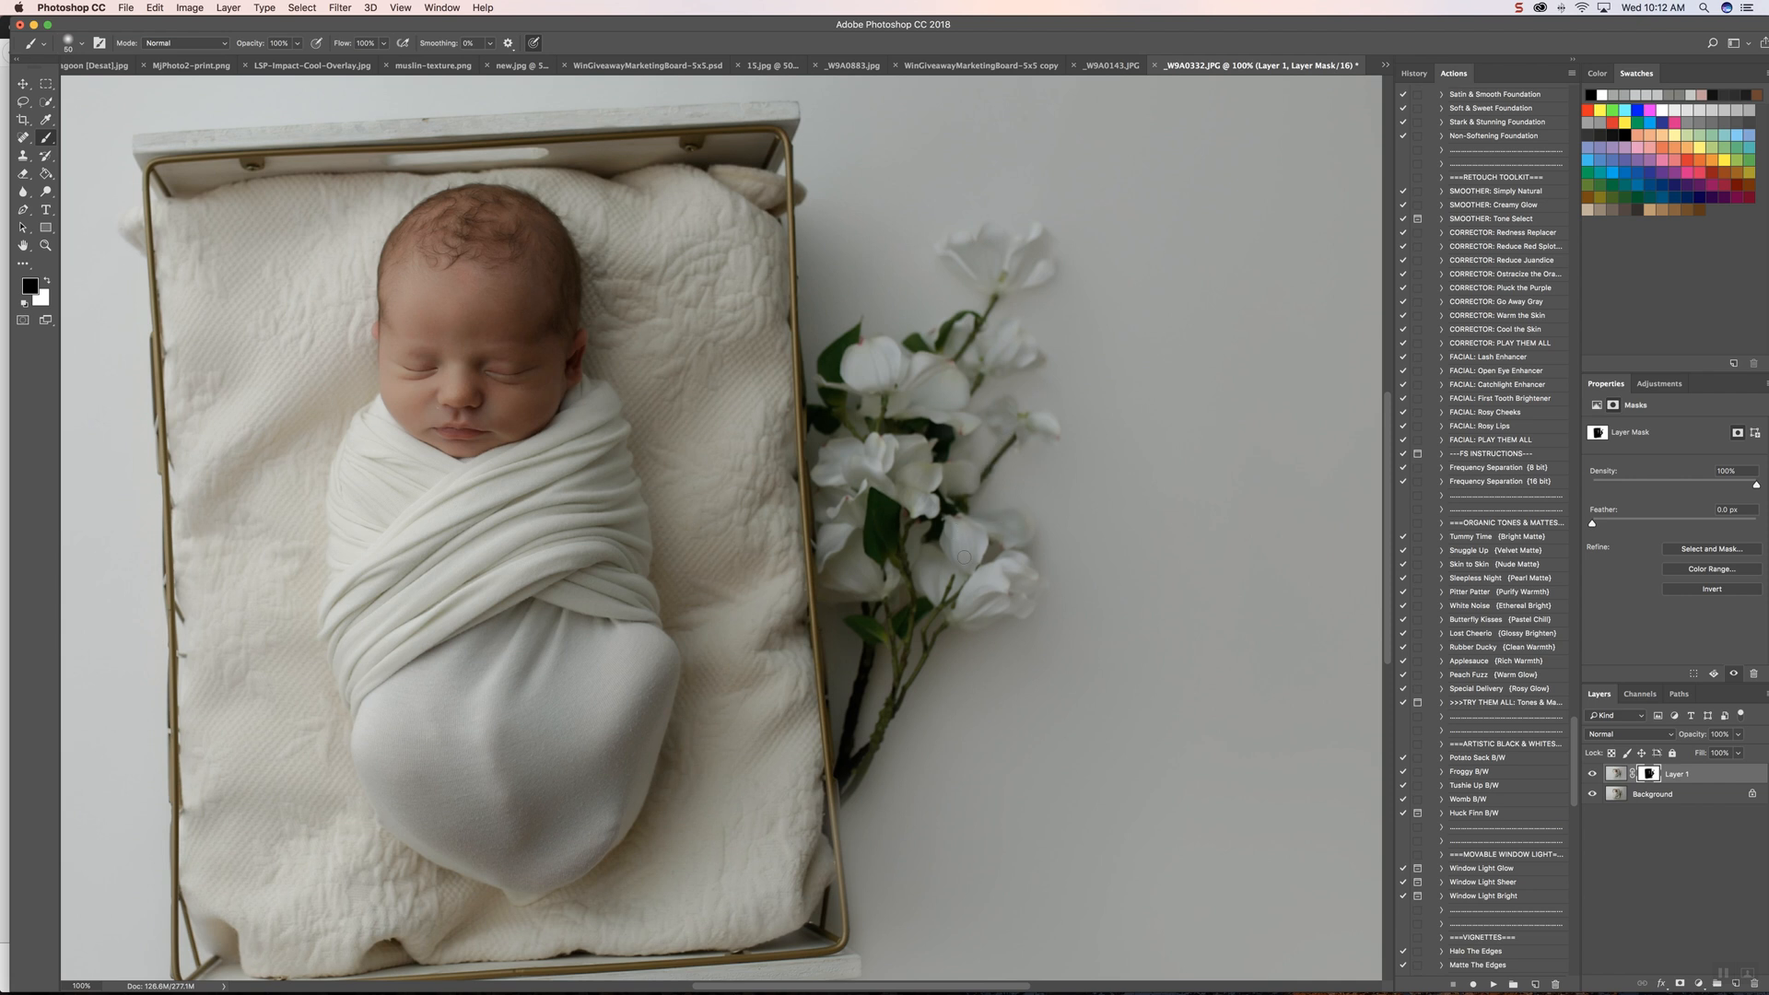
scroll(963, 557, "left", 3)
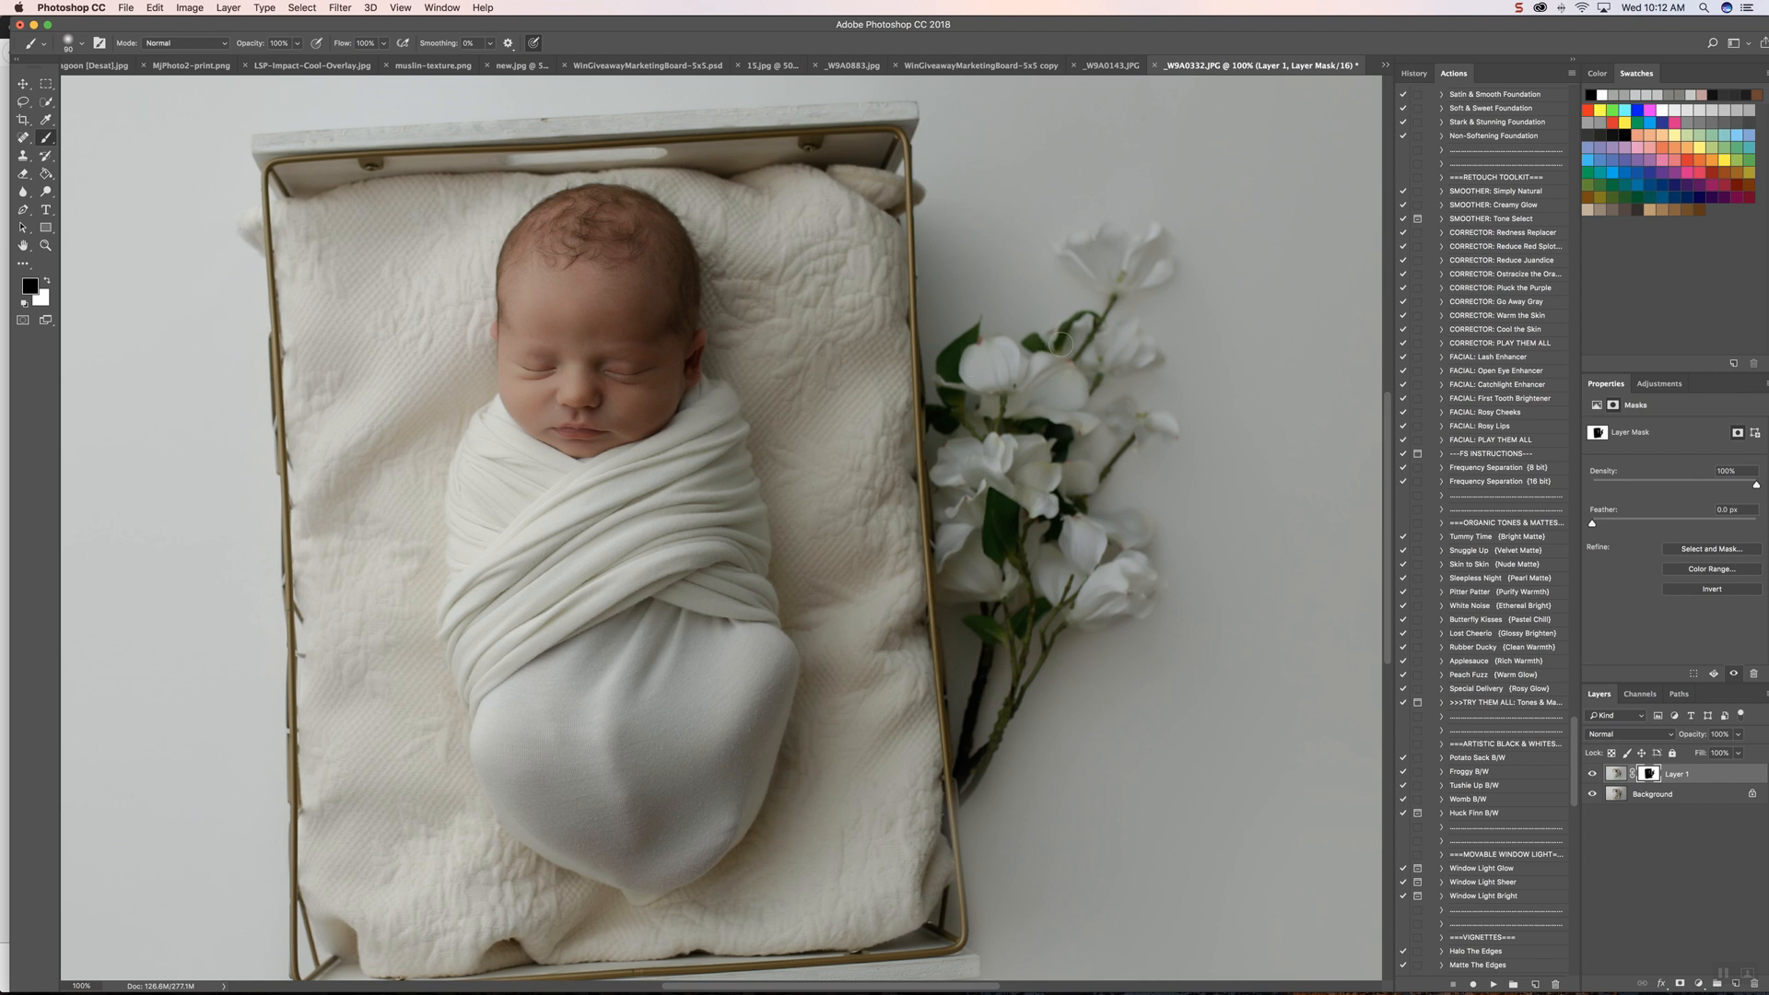
left_click_drag(1148, 359, 1079, 387)
key("super+minus")
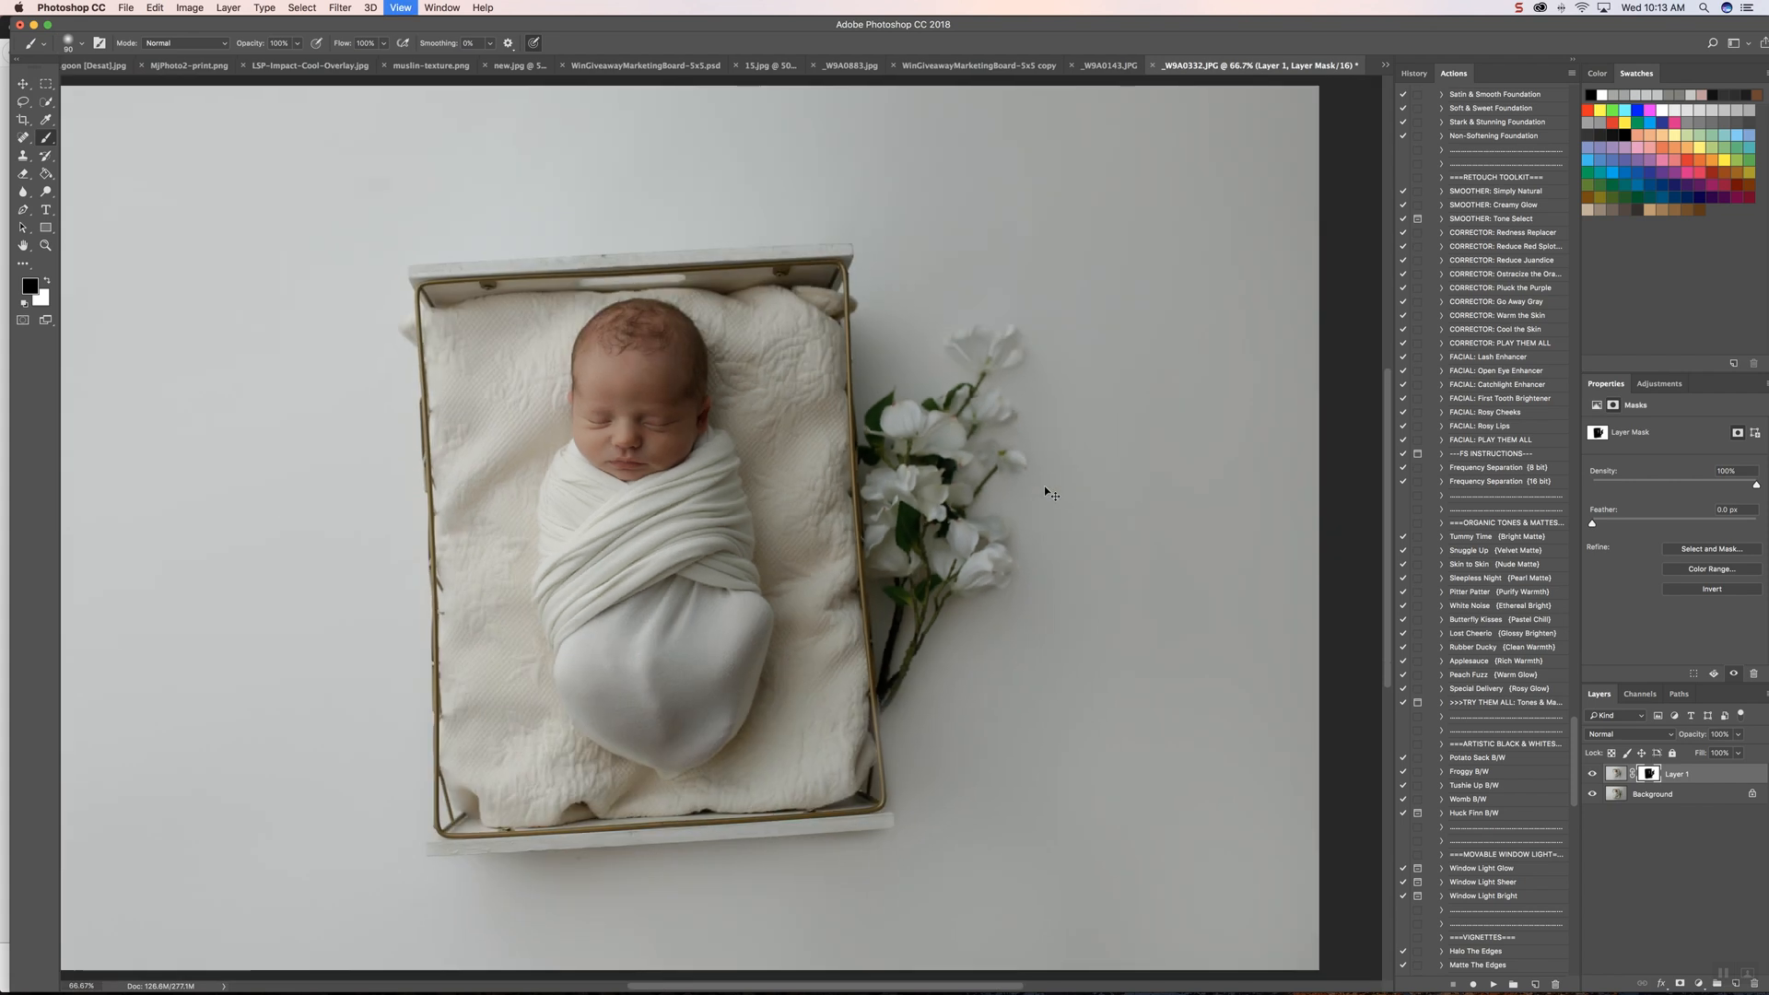
key("super+plus")
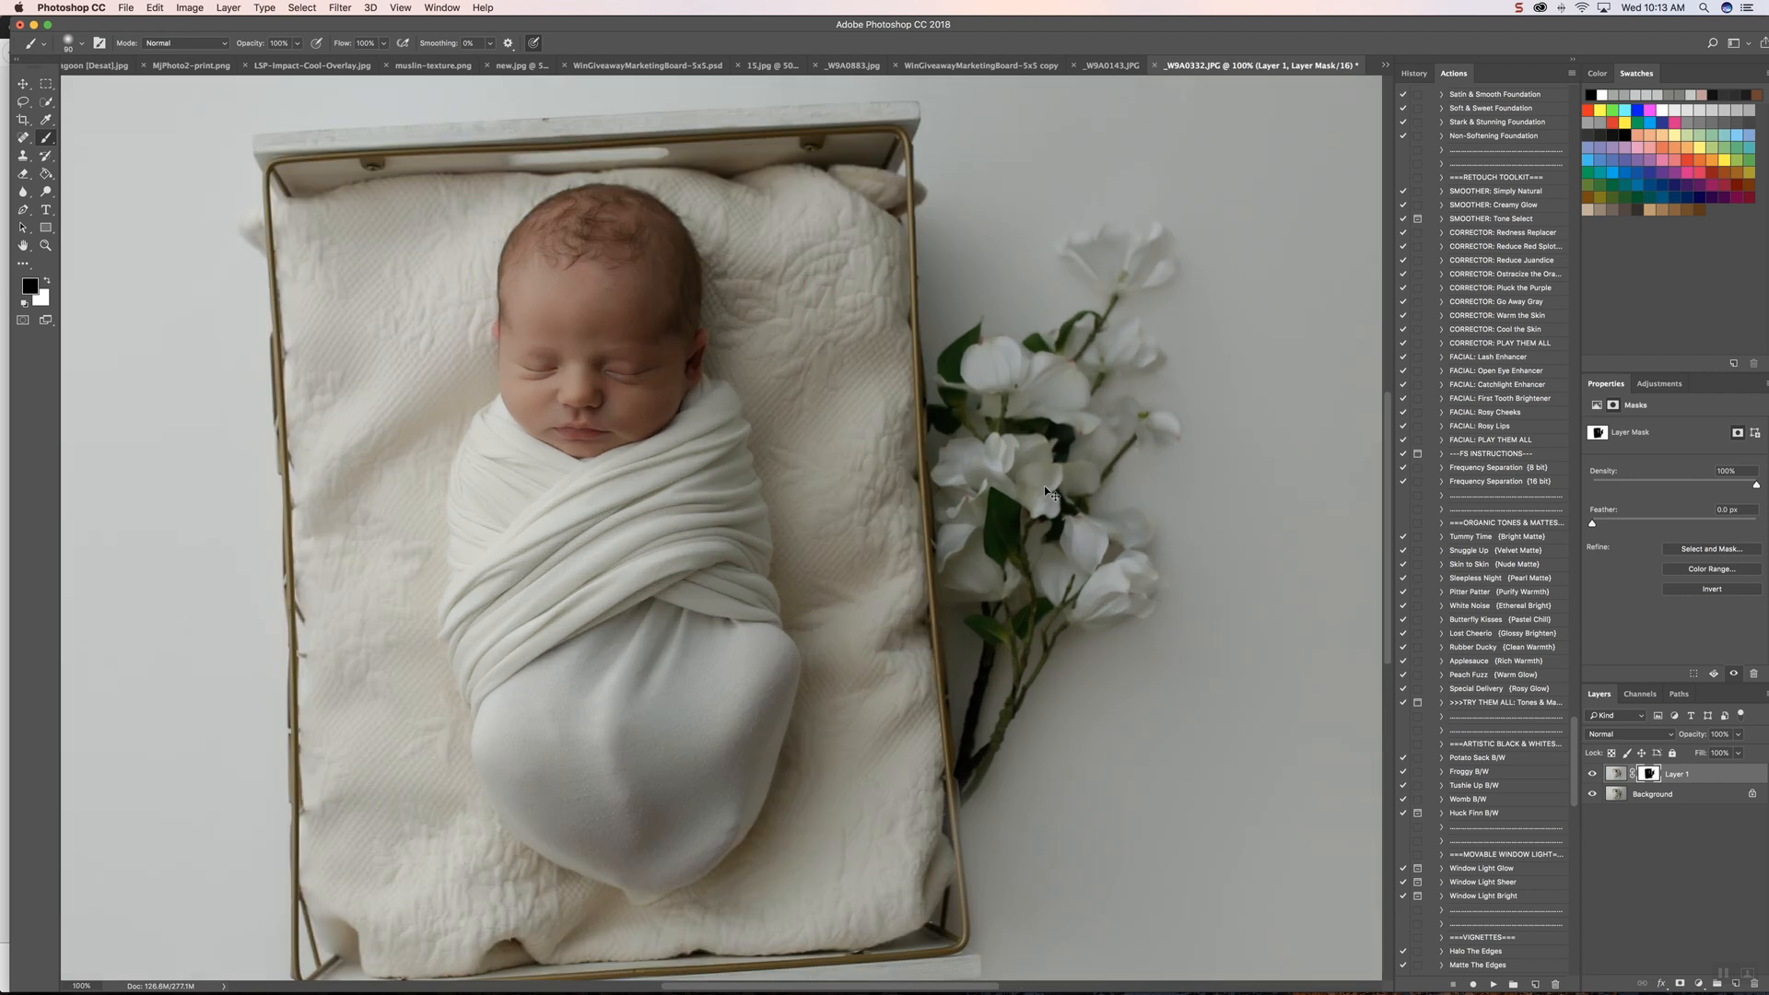
scroll(1044, 486, "down", 5)
scroll(1044, 487, "up", 10)
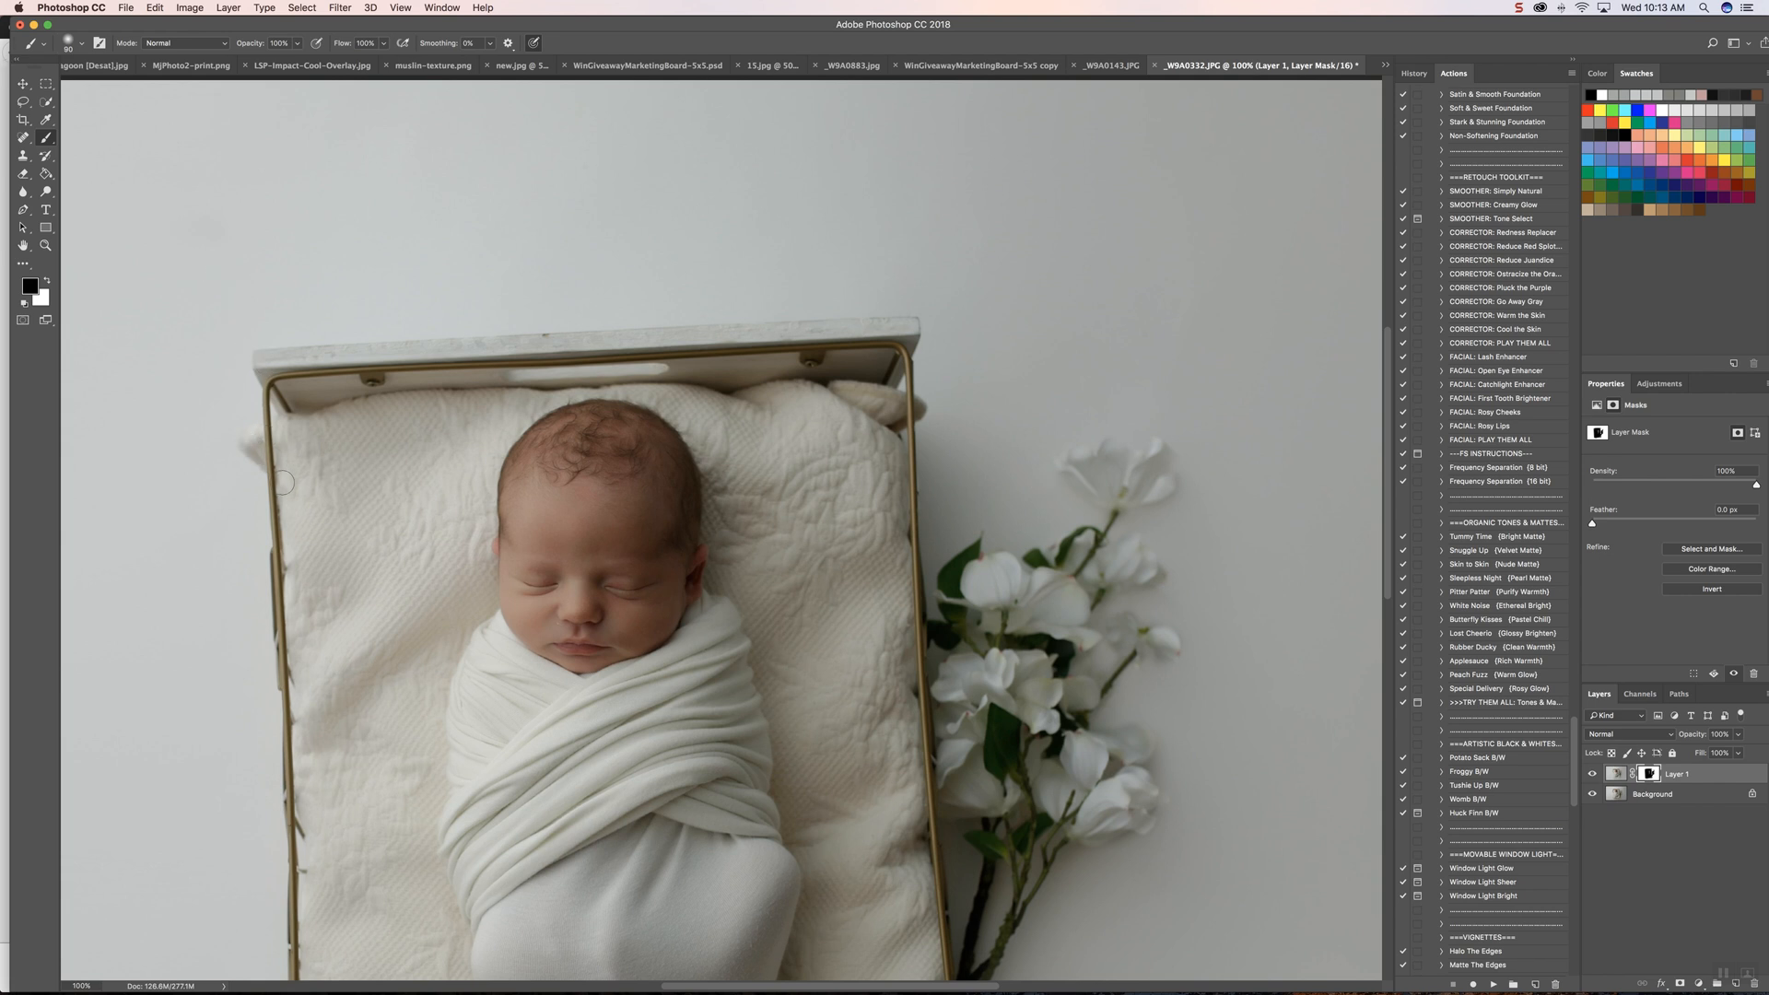
Step: Paint black on the mask along the crate's lower board, and clear the overspill beyond its corner with white
scroll(297, 604, "down", 5)
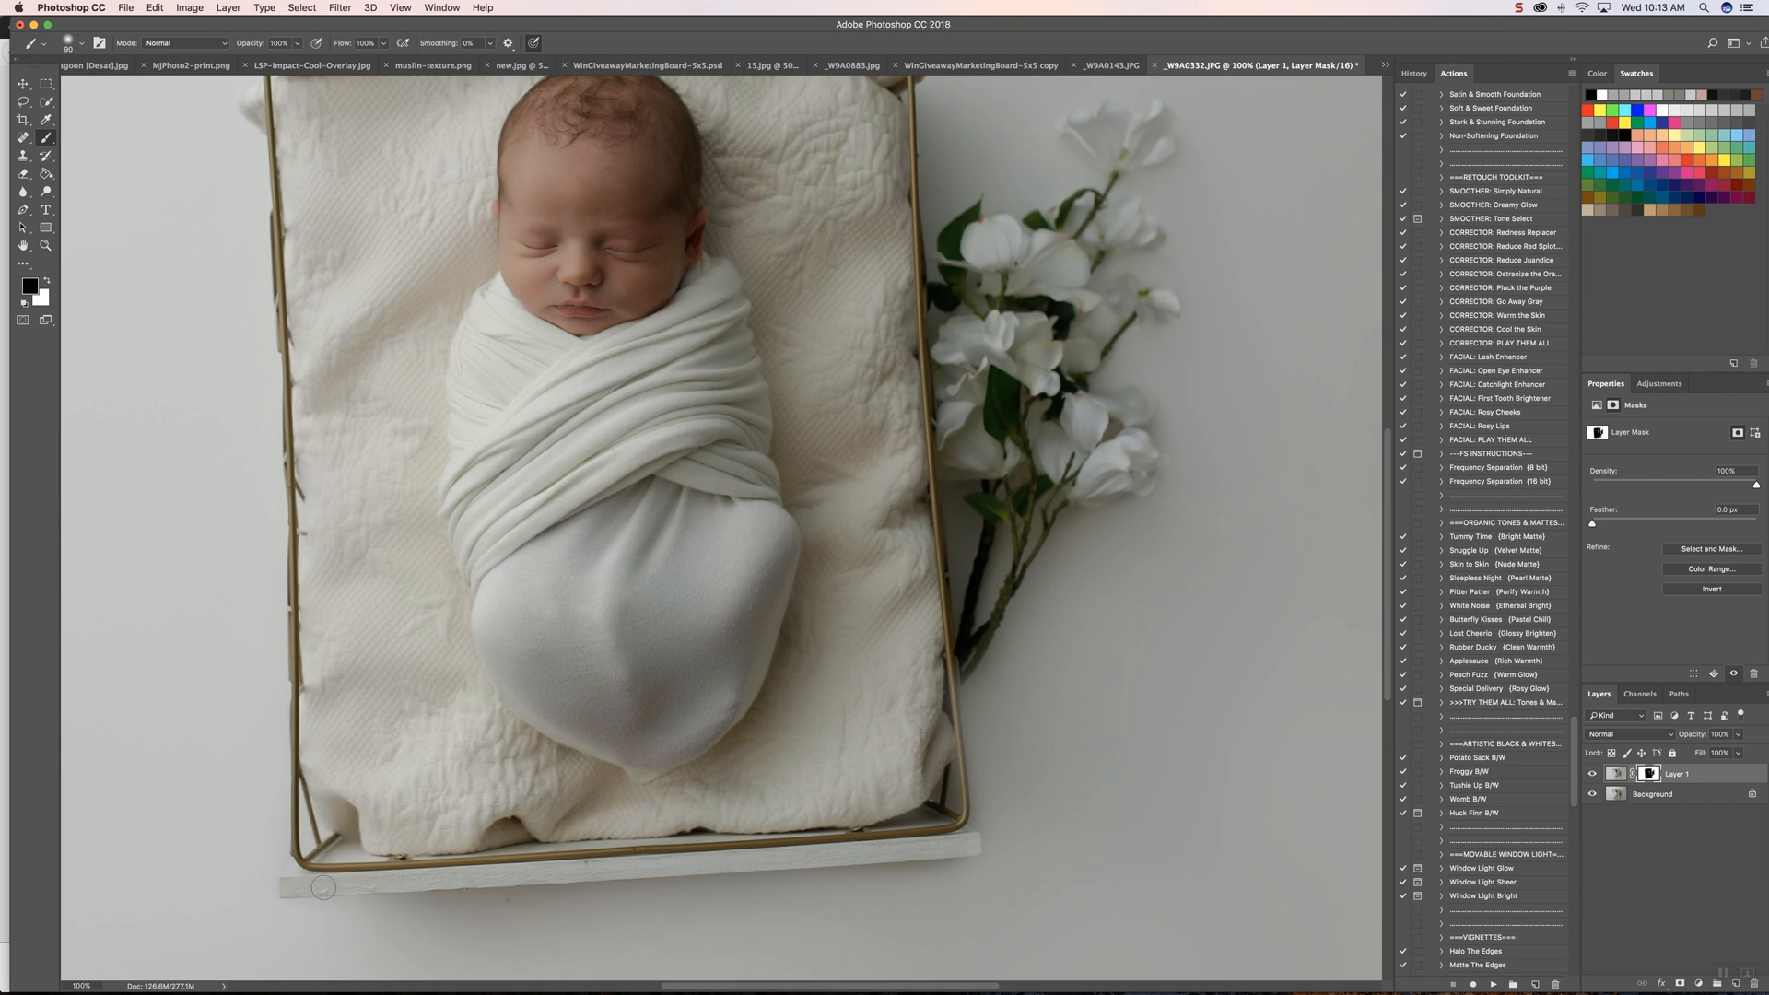
mouse_move(904, 848)
left_mouse_down()
mouse_move(1020, 848)
mouse_move(947, 848)
left_mouse_up()
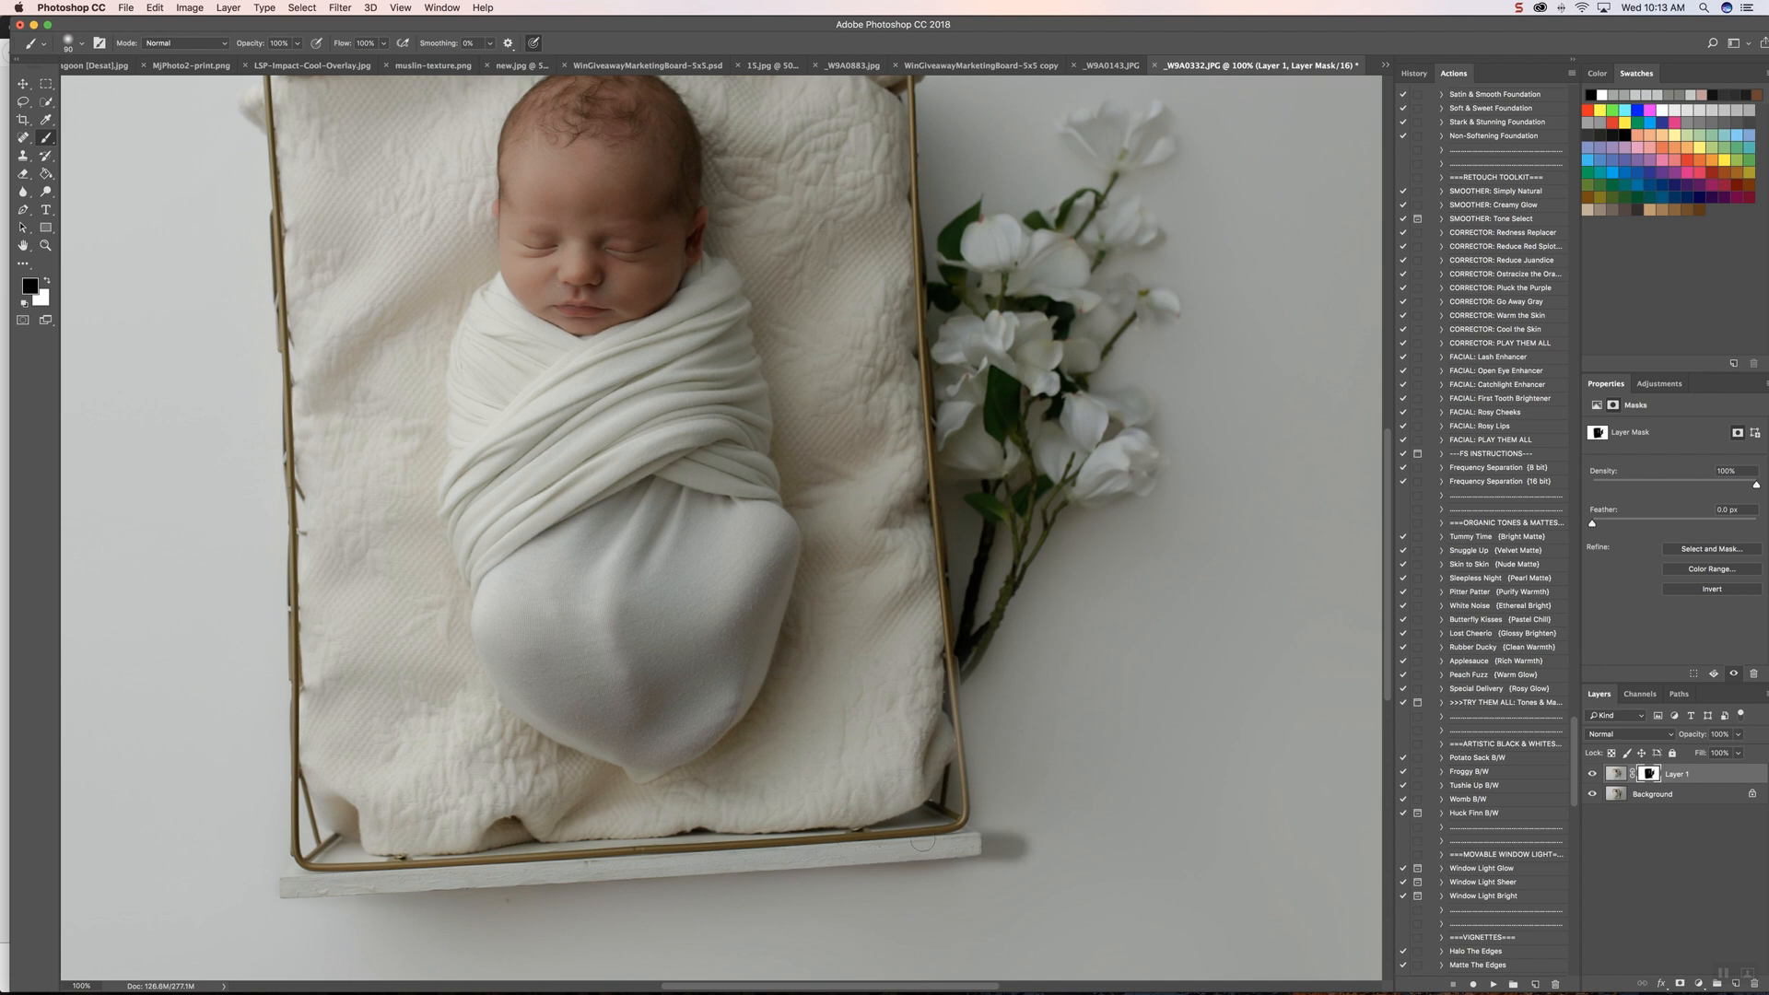
key("x")
mouse_move(1000, 846)
left_mouse_down()
mouse_move(1020, 854)
mouse_move(987, 829)
mouse_move(972, 865)
mouse_move(990, 829)
mouse_move(981, 786)
left_mouse_up()
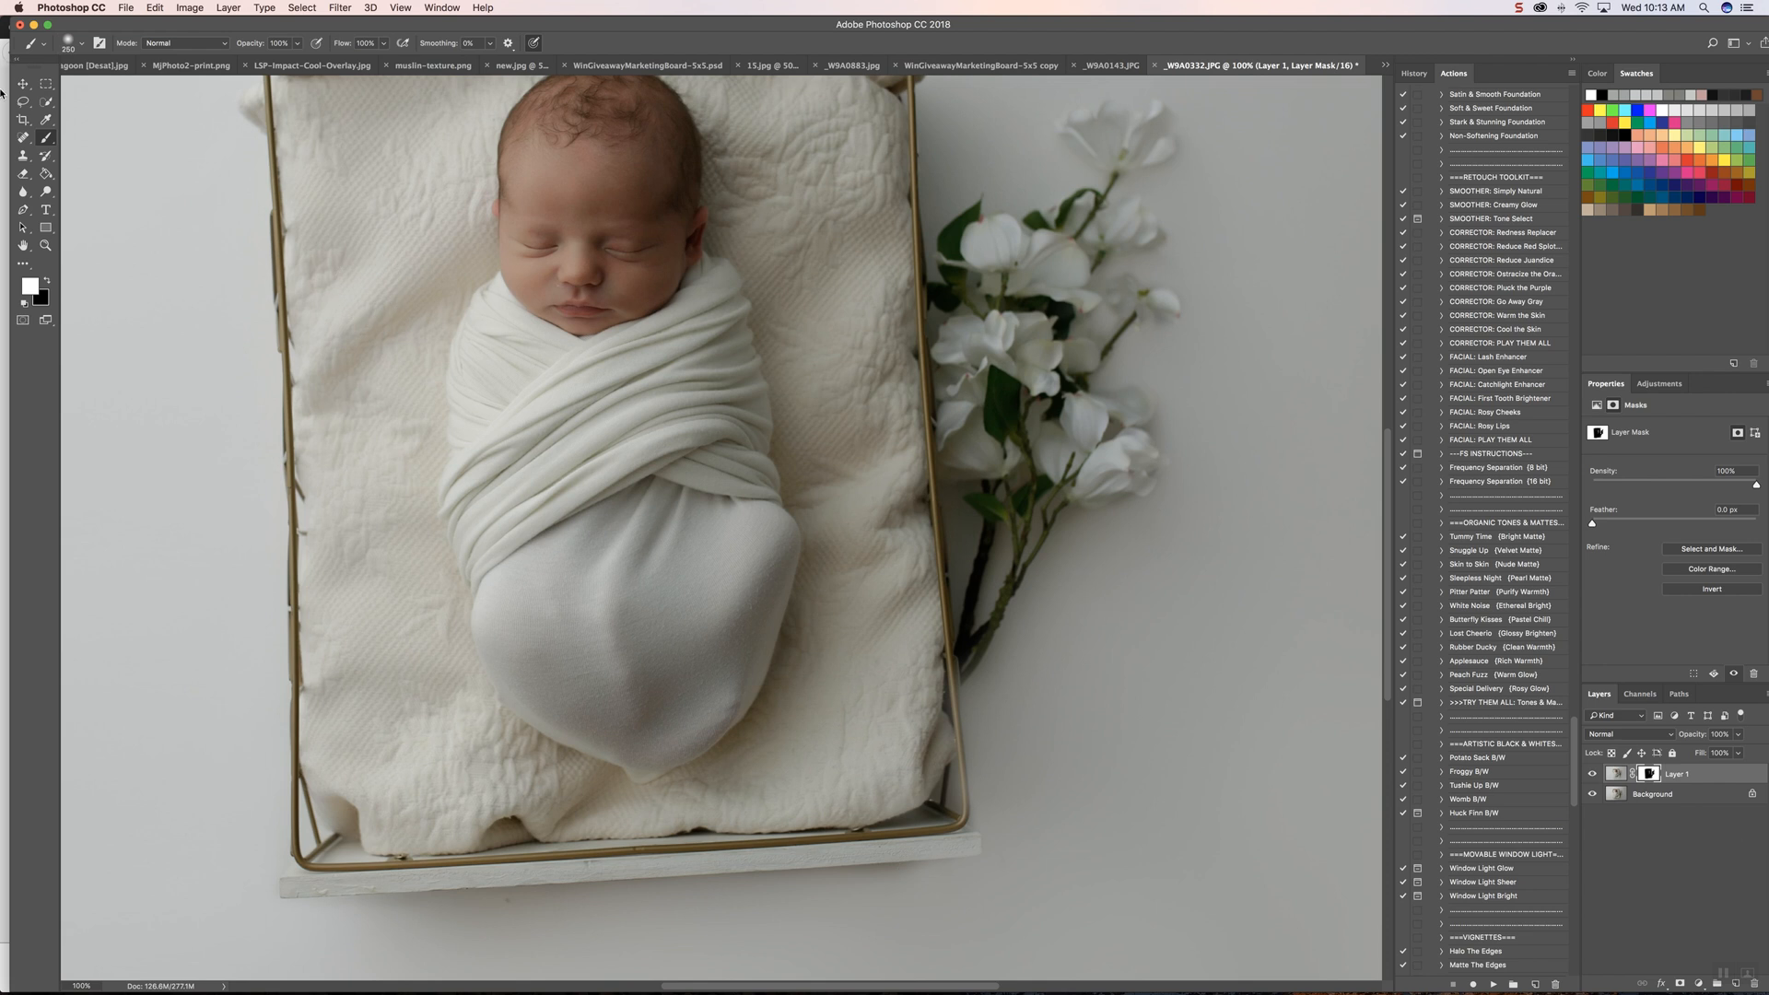
Step: Paint black on the mask with a smaller brush along the crate's lower rail on the flower side
key("x")
key("bracketleft")
key("bracketleft")
key("bracketleft")
key("bracketleft")
key("bracketleft")
key("bracketleft")
key("bracketleft")
key("bracketleft")
key("bracketleft")
key("bracketleft")
key("bracketleft")
key("bracketleft")
key("bracketleft")
key("bracketleft")
key("bracketleft")
left_click_drag(963, 814, 947, 678)
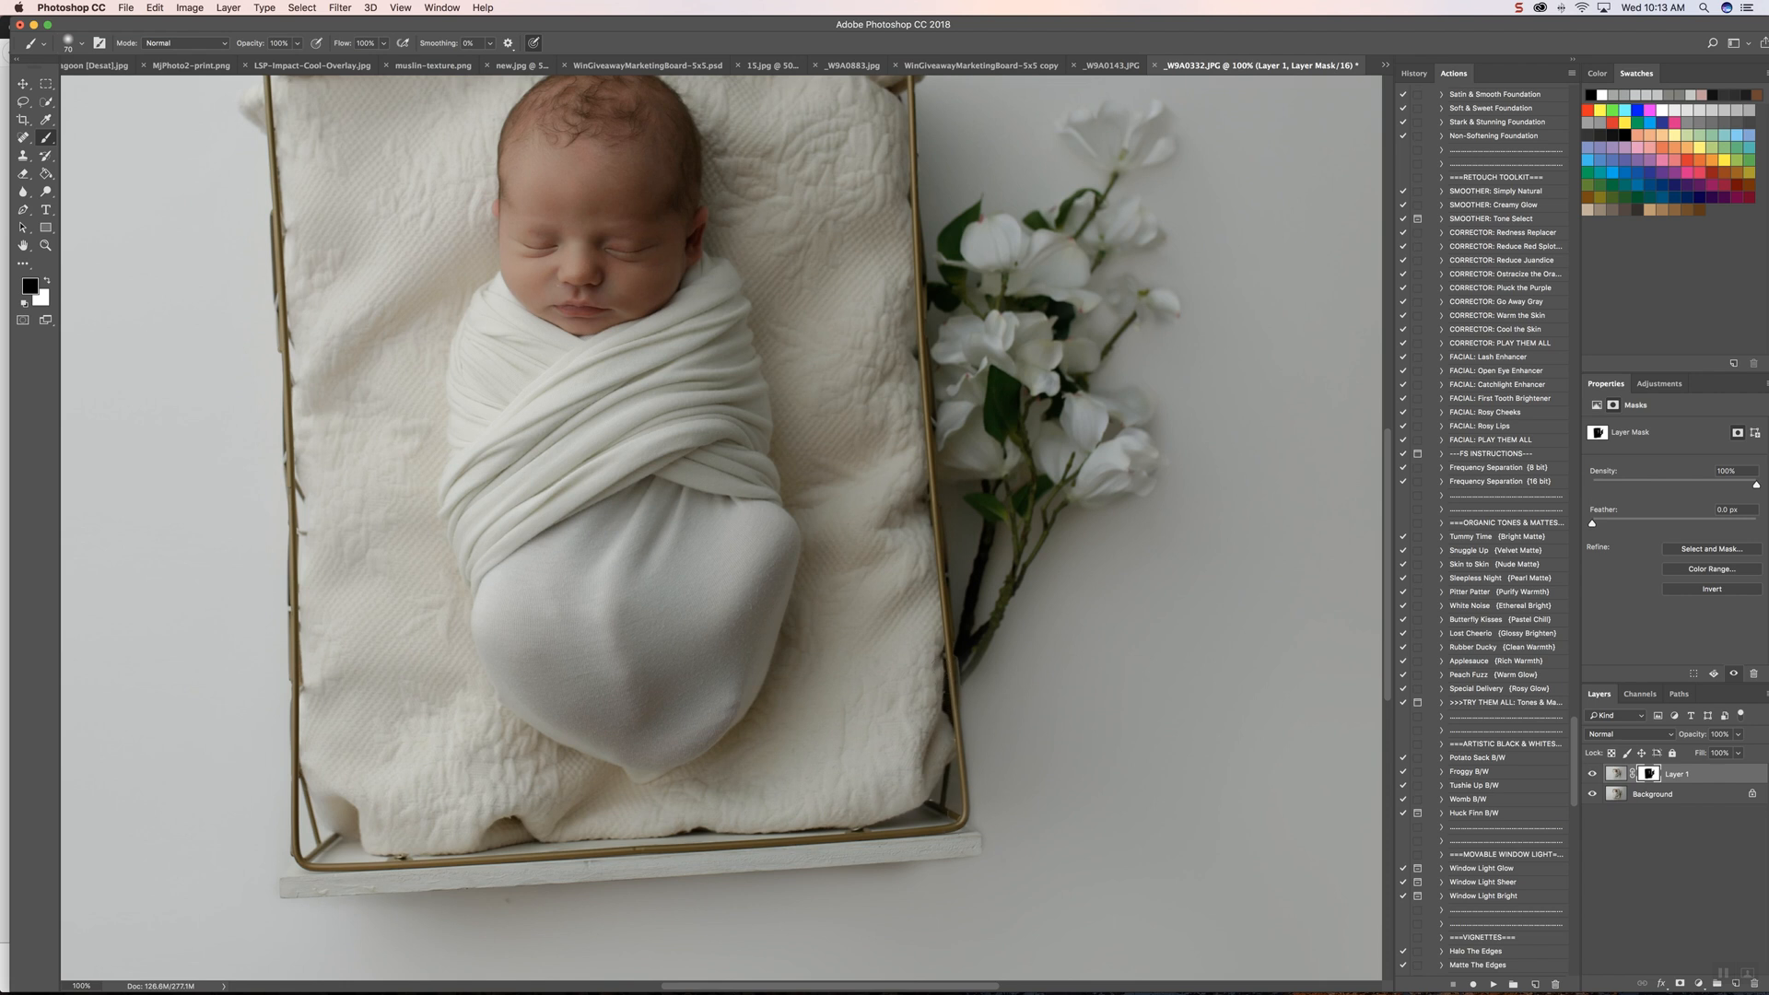
Step: Flatten the image into a single background layer
key("super+minus")
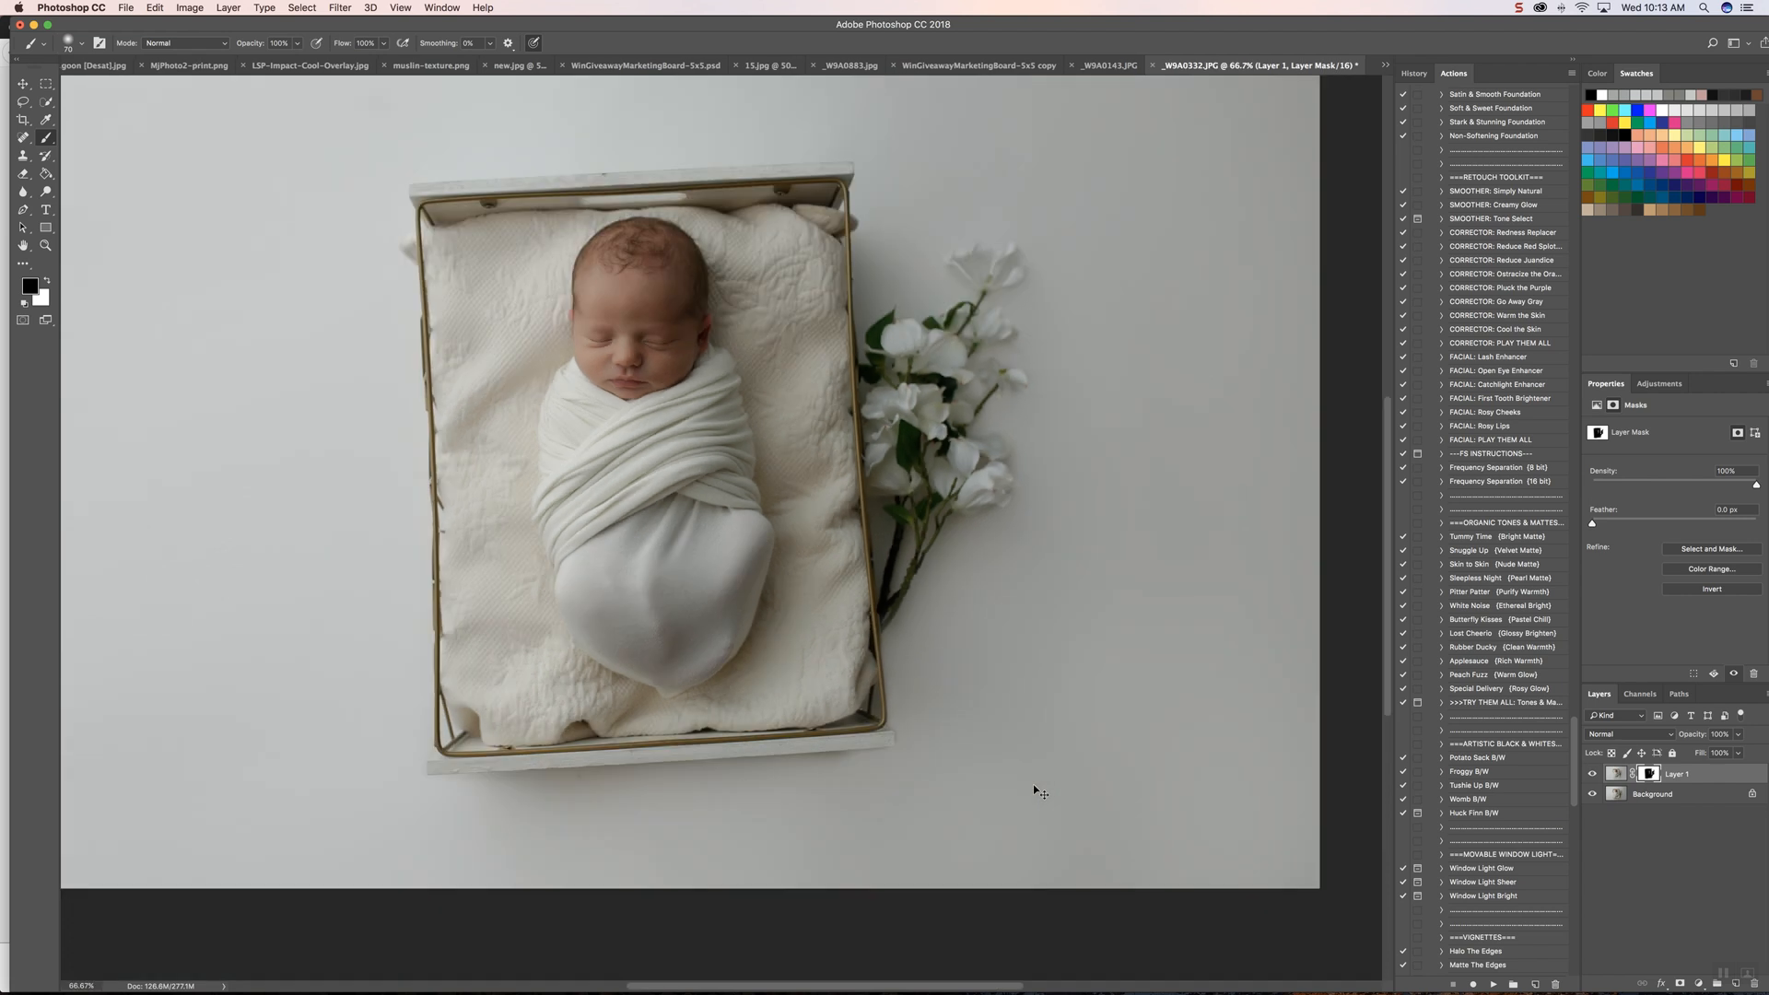
key("super+minus")
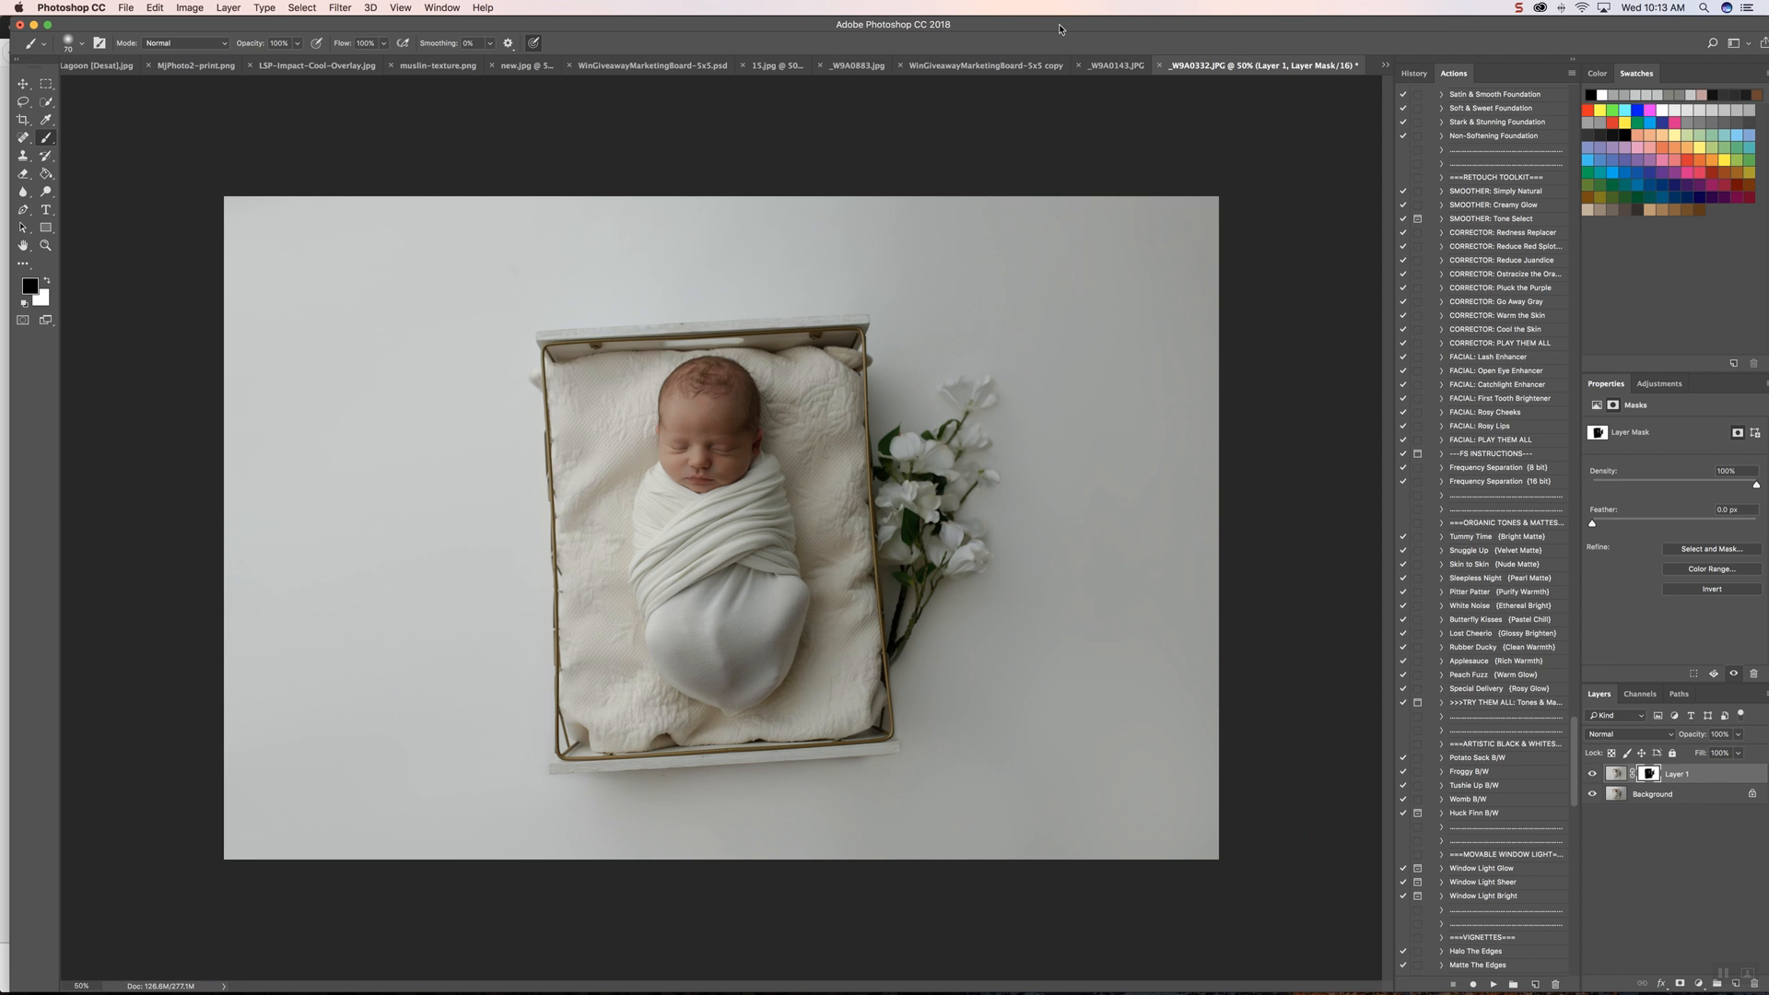
left_click(234, 11)
left_click(307, 539)
left_click(229, 11)
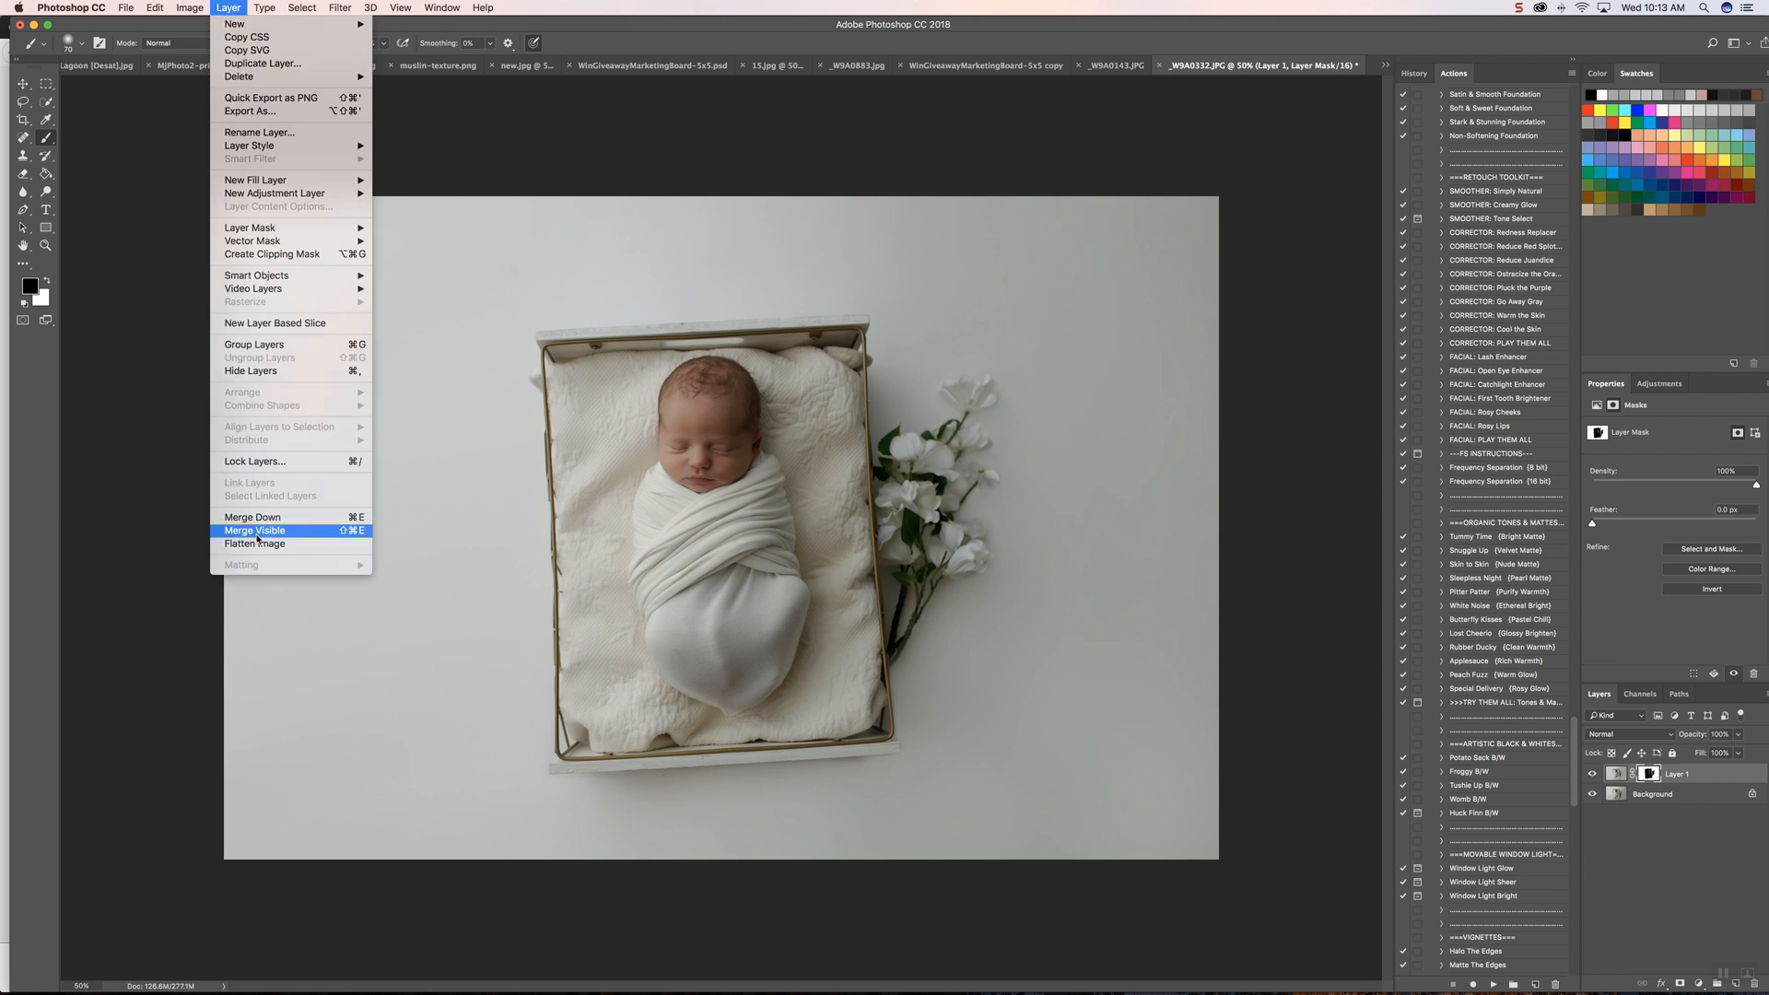
left_click(295, 539)
Step: Remove the small speck on the backdrop just below the crate using a small content-aware Spot Healing Brush
left_click(23, 139)
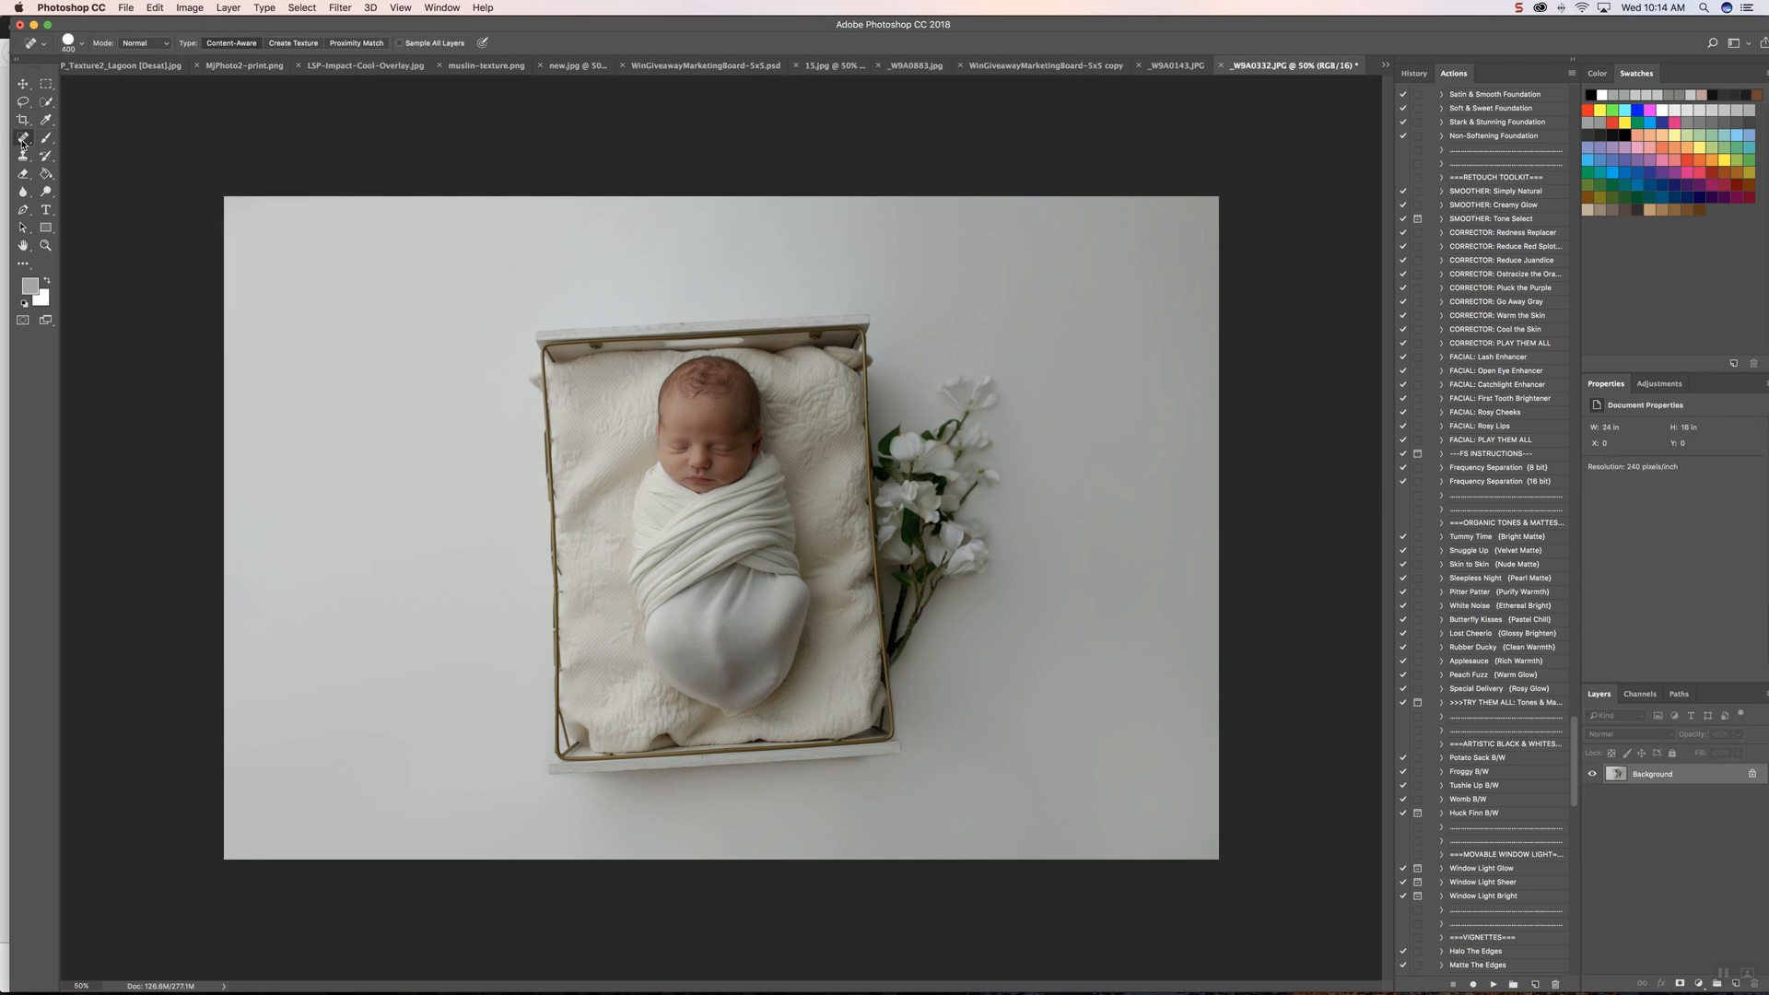
scroll(701, 714, "up", 2)
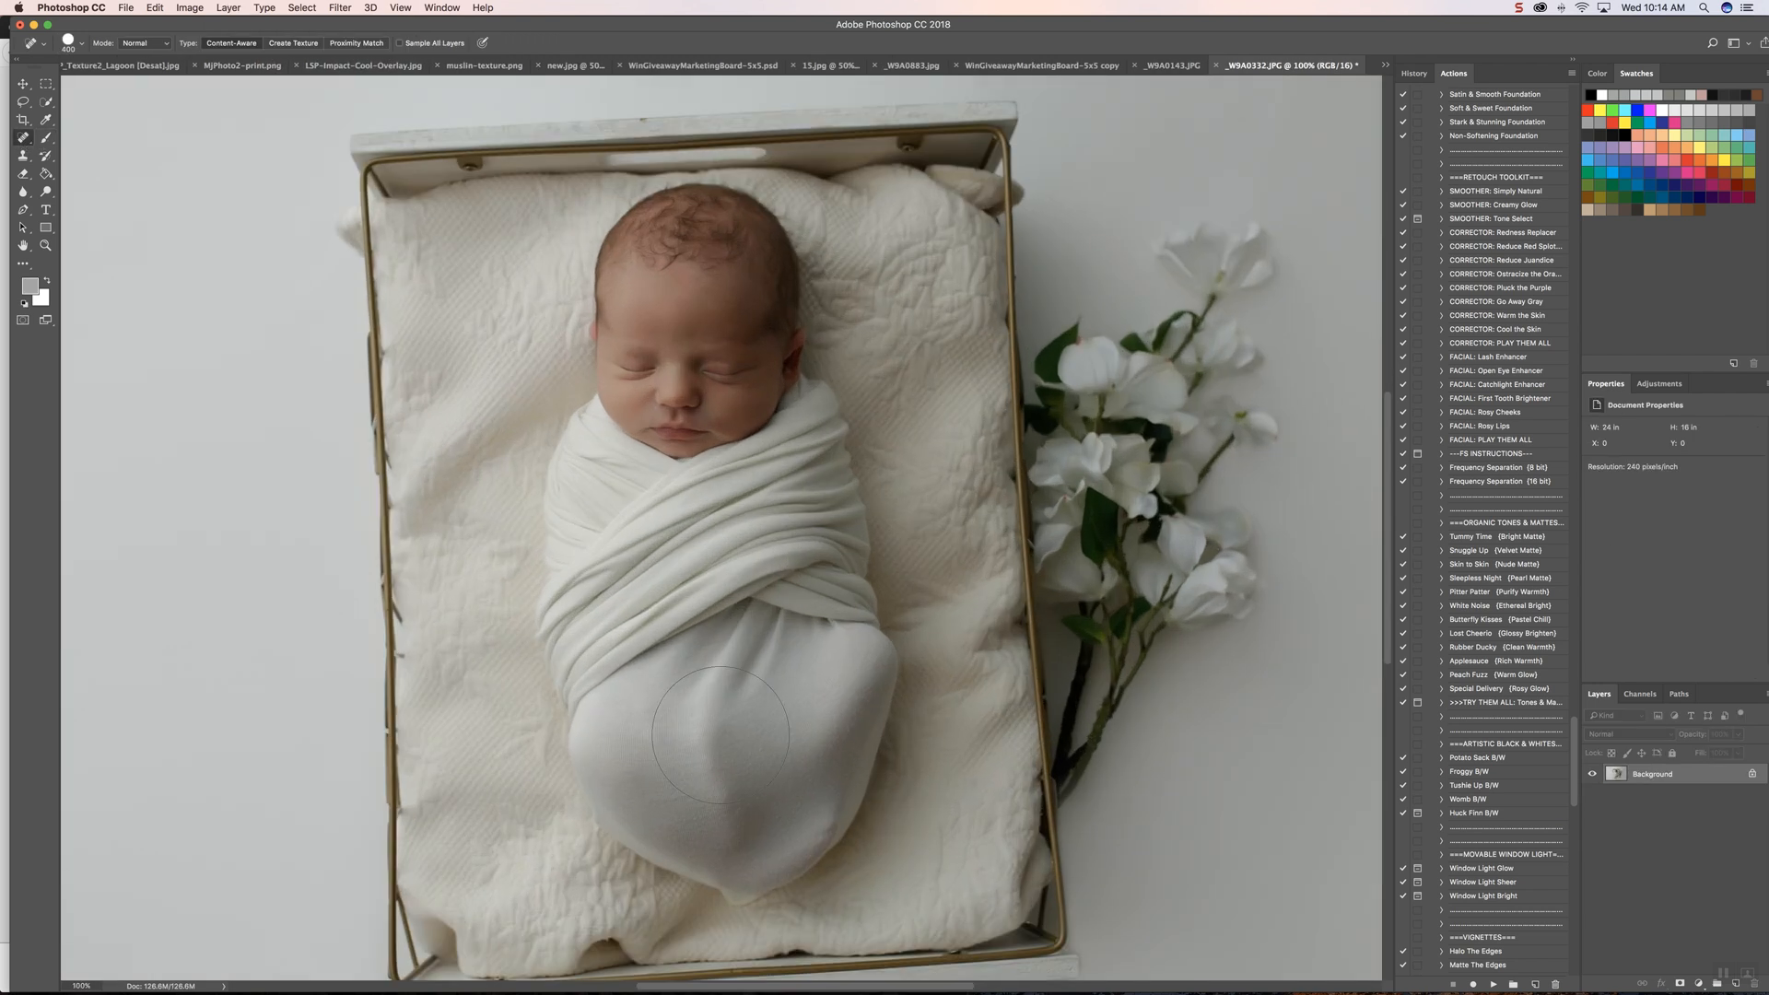
scroll(721, 734, "down", 2)
key("bracketleft")
key("bracketleft")
key("bracketleft")
key("bracketleft")
key("bracketleft")
key("bracketleft")
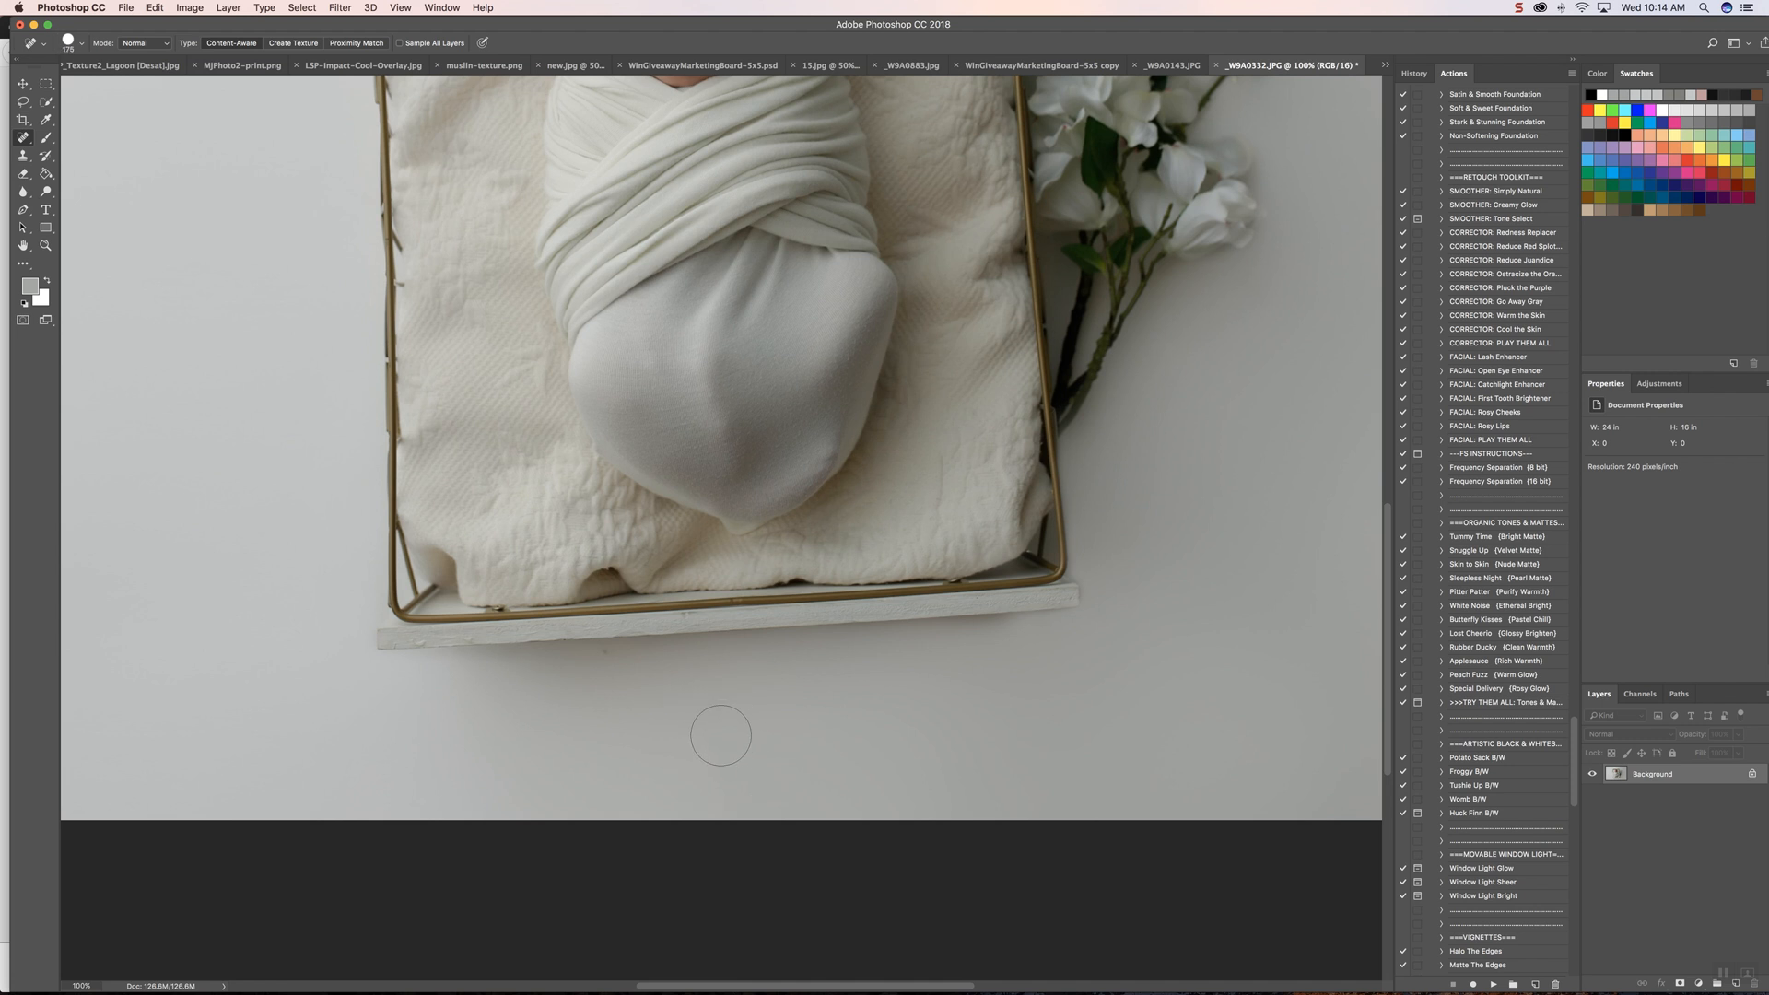
scroll(721, 734, "right", 1)
key("bracketleft")
key("bracketleft")
key("bracketleft")
key("bracketleft")
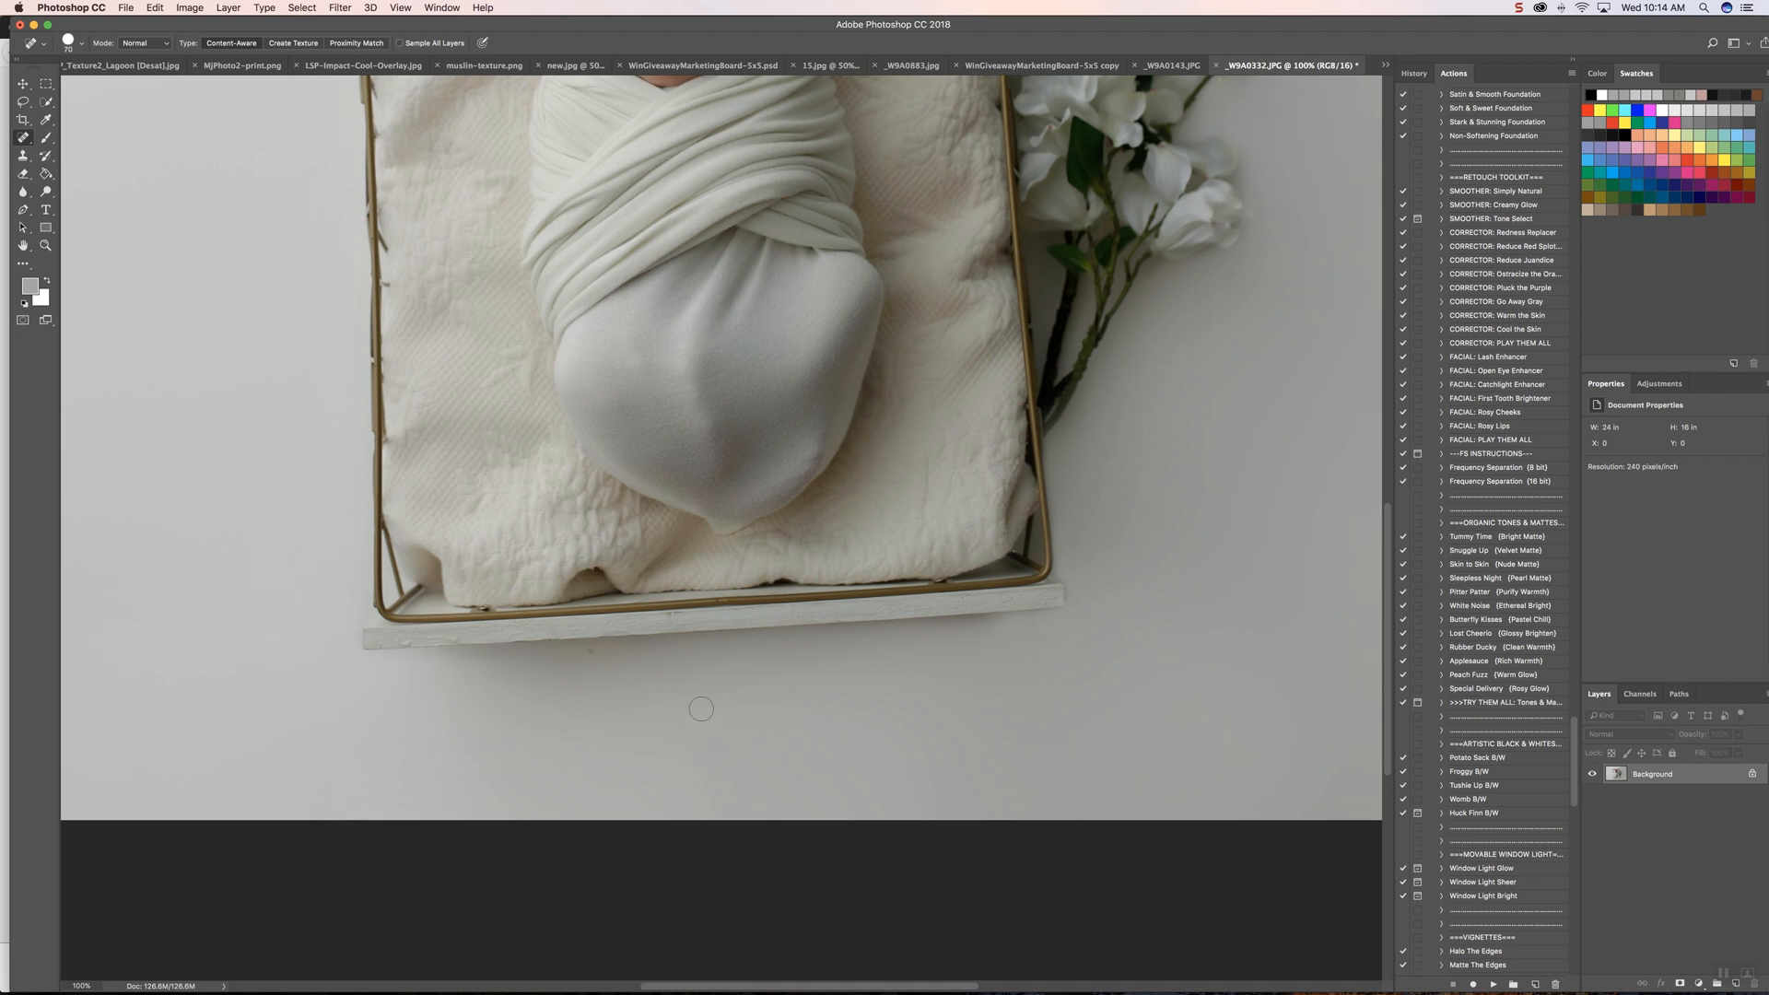
scroll(672, 680, "right", 5)
scroll(506, 656, "down", 1)
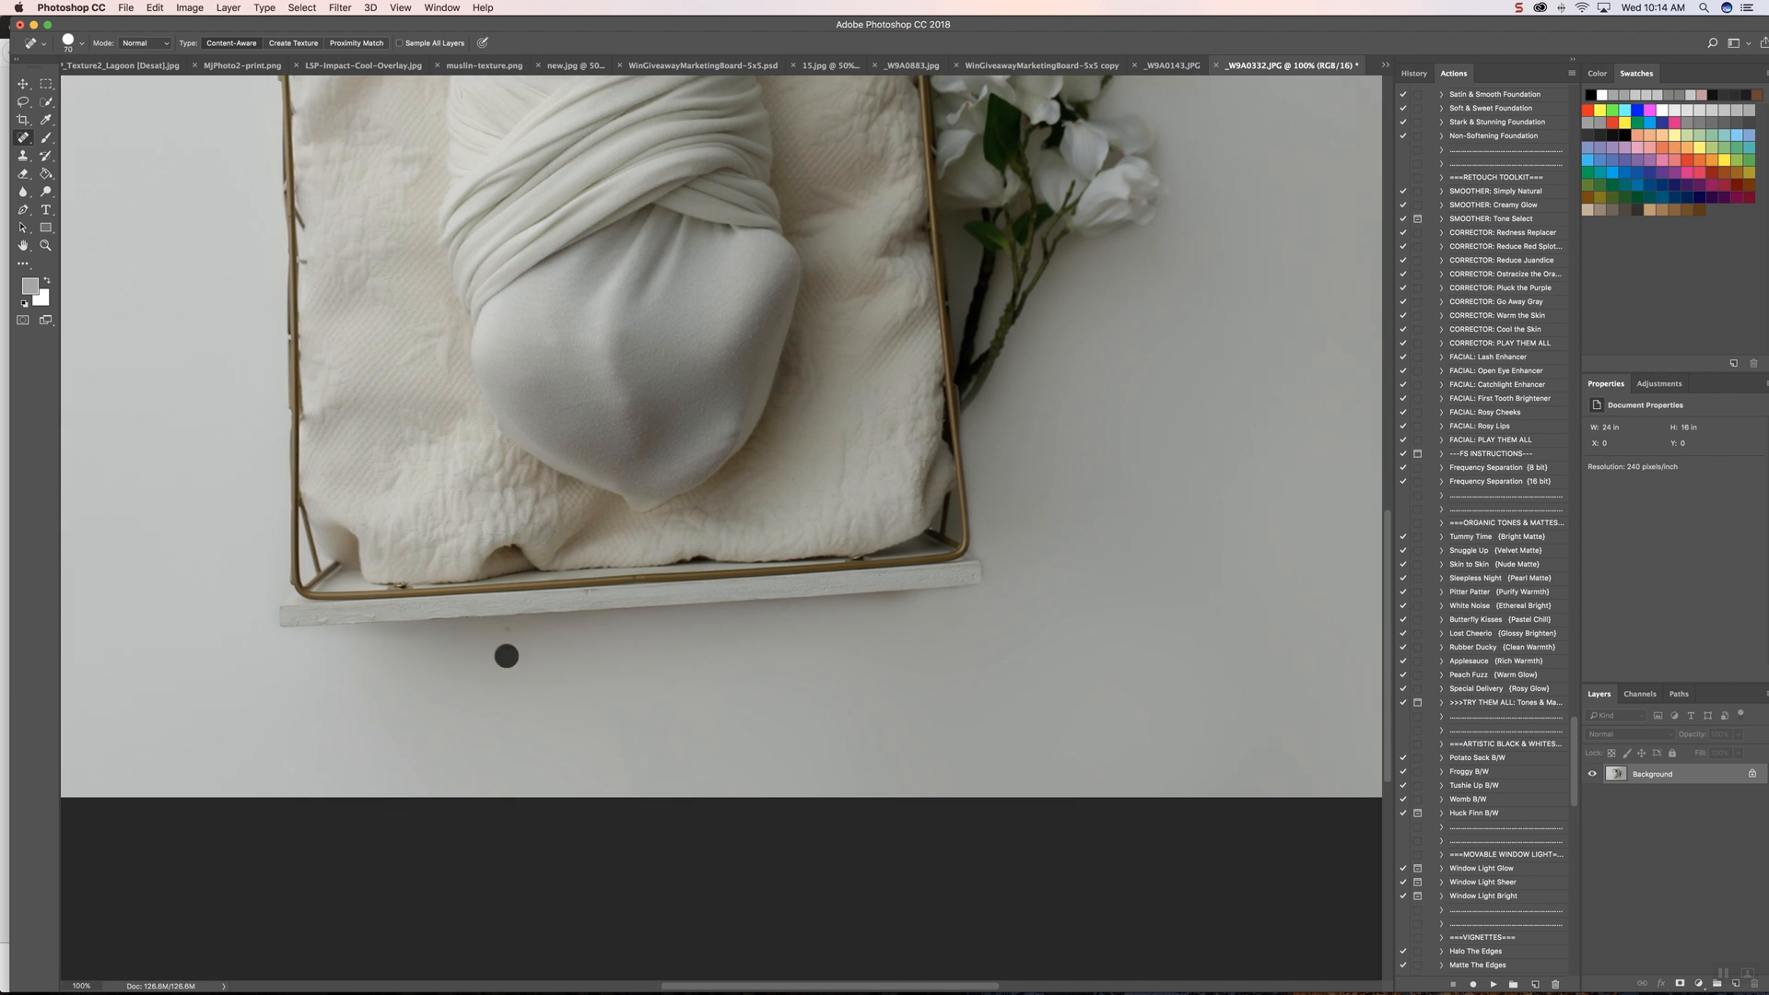
left_click(503, 630)
Step: Heal the white flecks of skin beside the baby's nostril with a smaller Spot Healing Brush
scroll(693, 675, "up", 15)
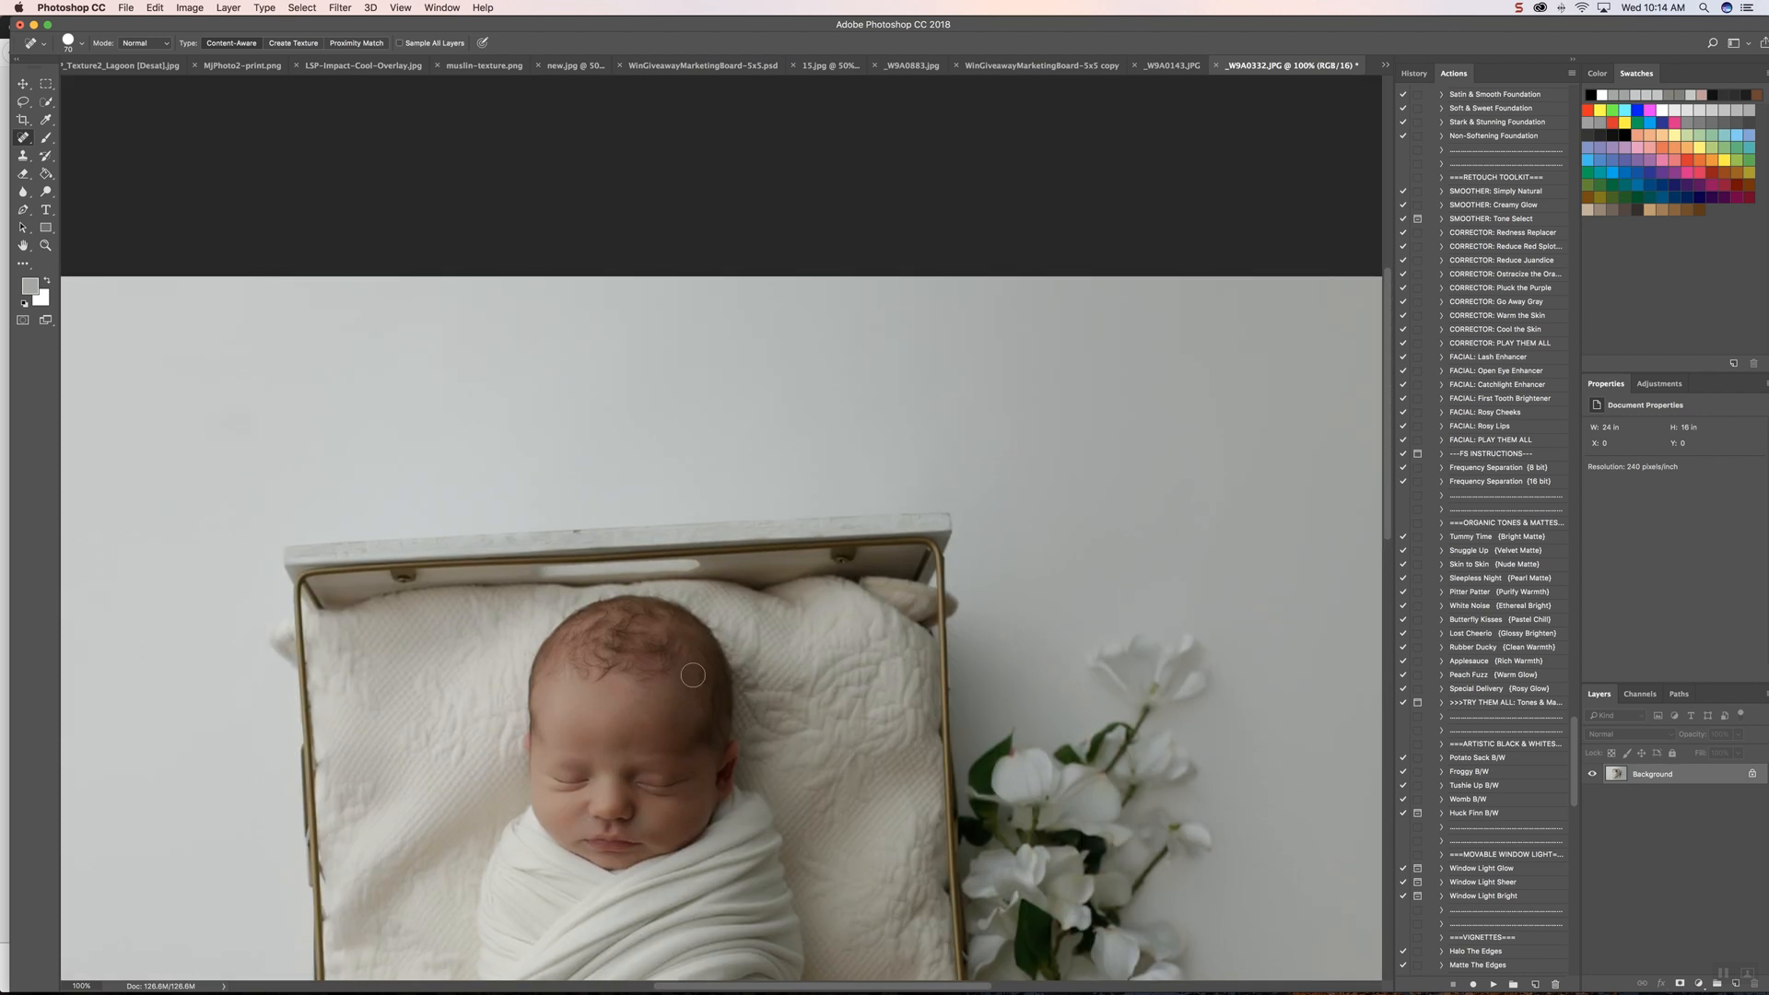
scroll(693, 675, "left", 15)
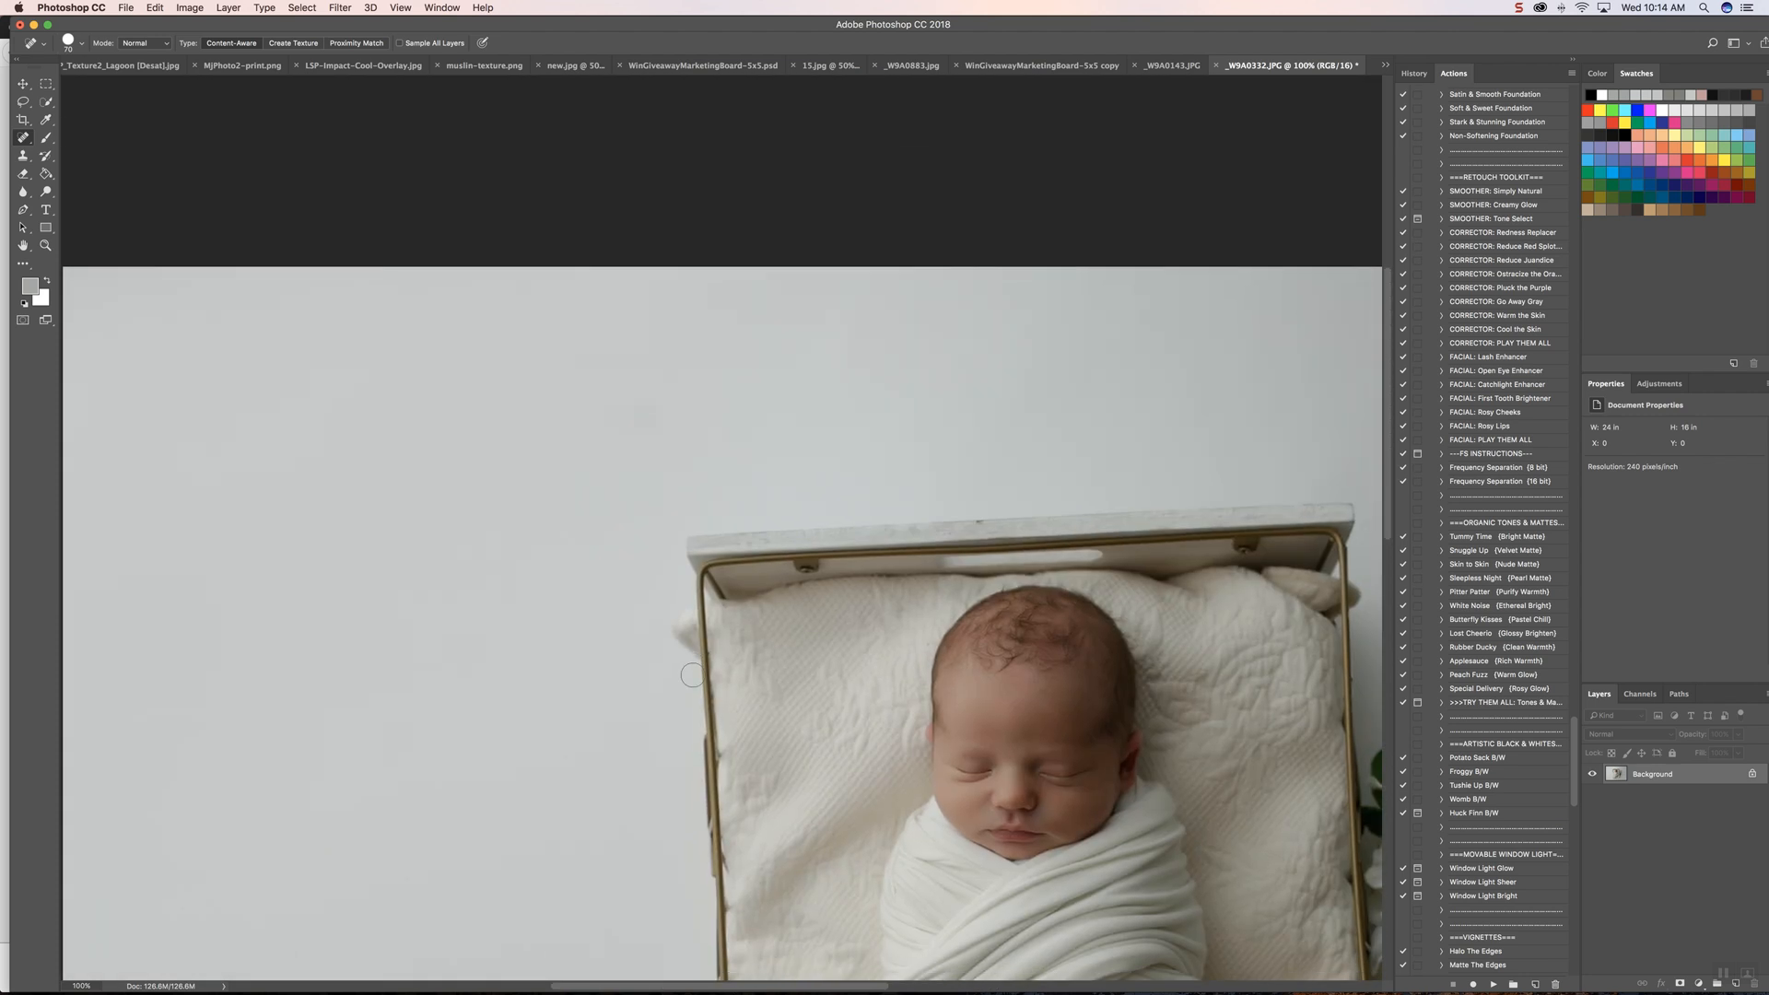
scroll(693, 675, "down", 8)
scroll(693, 675, "down", 5)
scroll(693, 676, "right", 3)
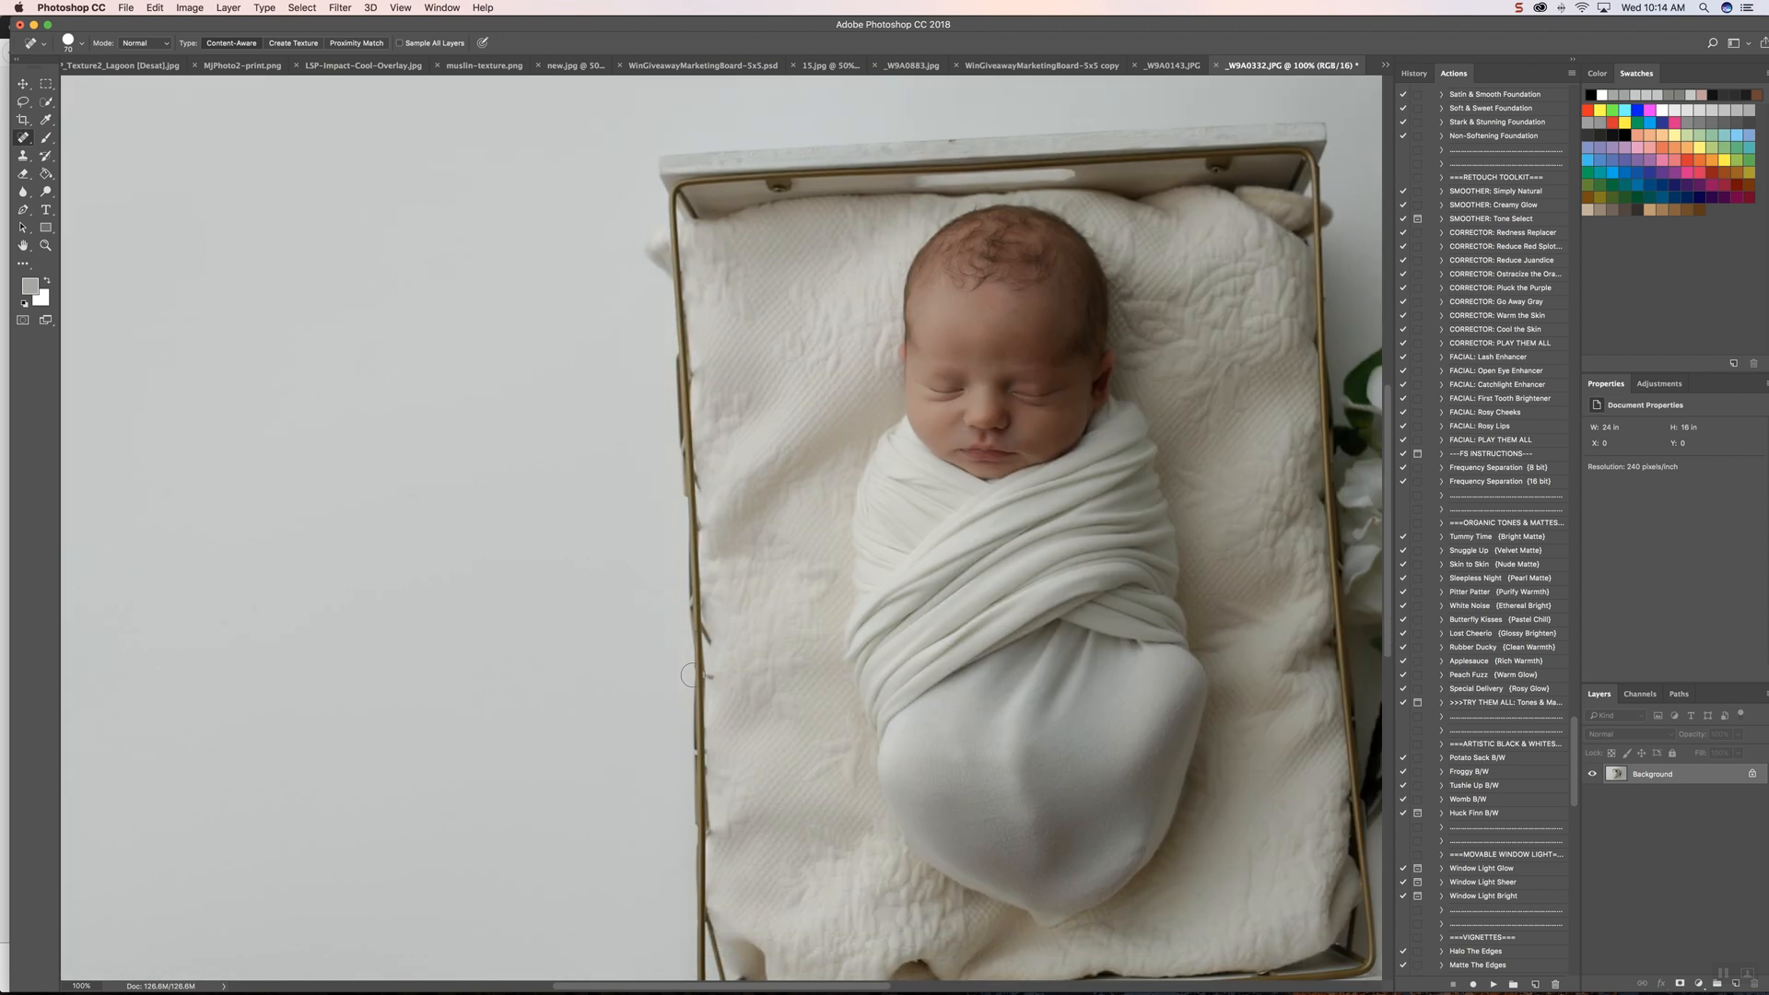
scroll(693, 676, "up", 8)
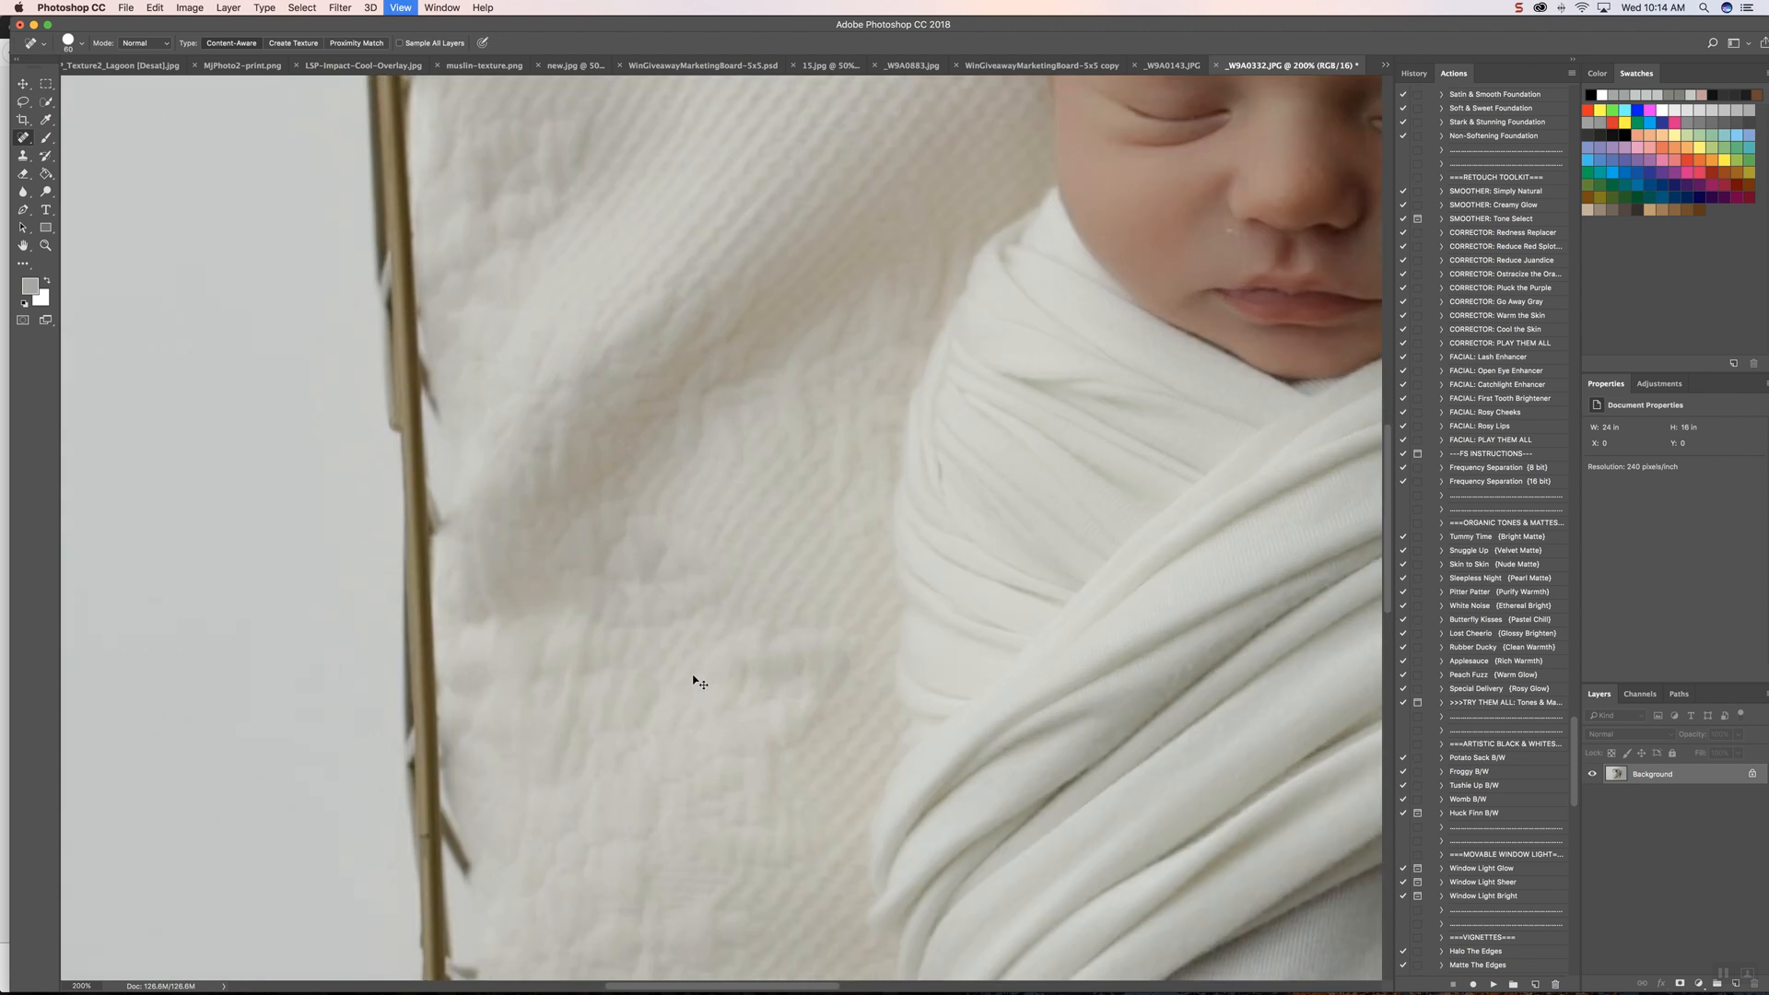
key("bracketleft")
key("bracketleft")
key("bracketleft")
key("bracketleft")
key("bracketleft")
key("bracketleft")
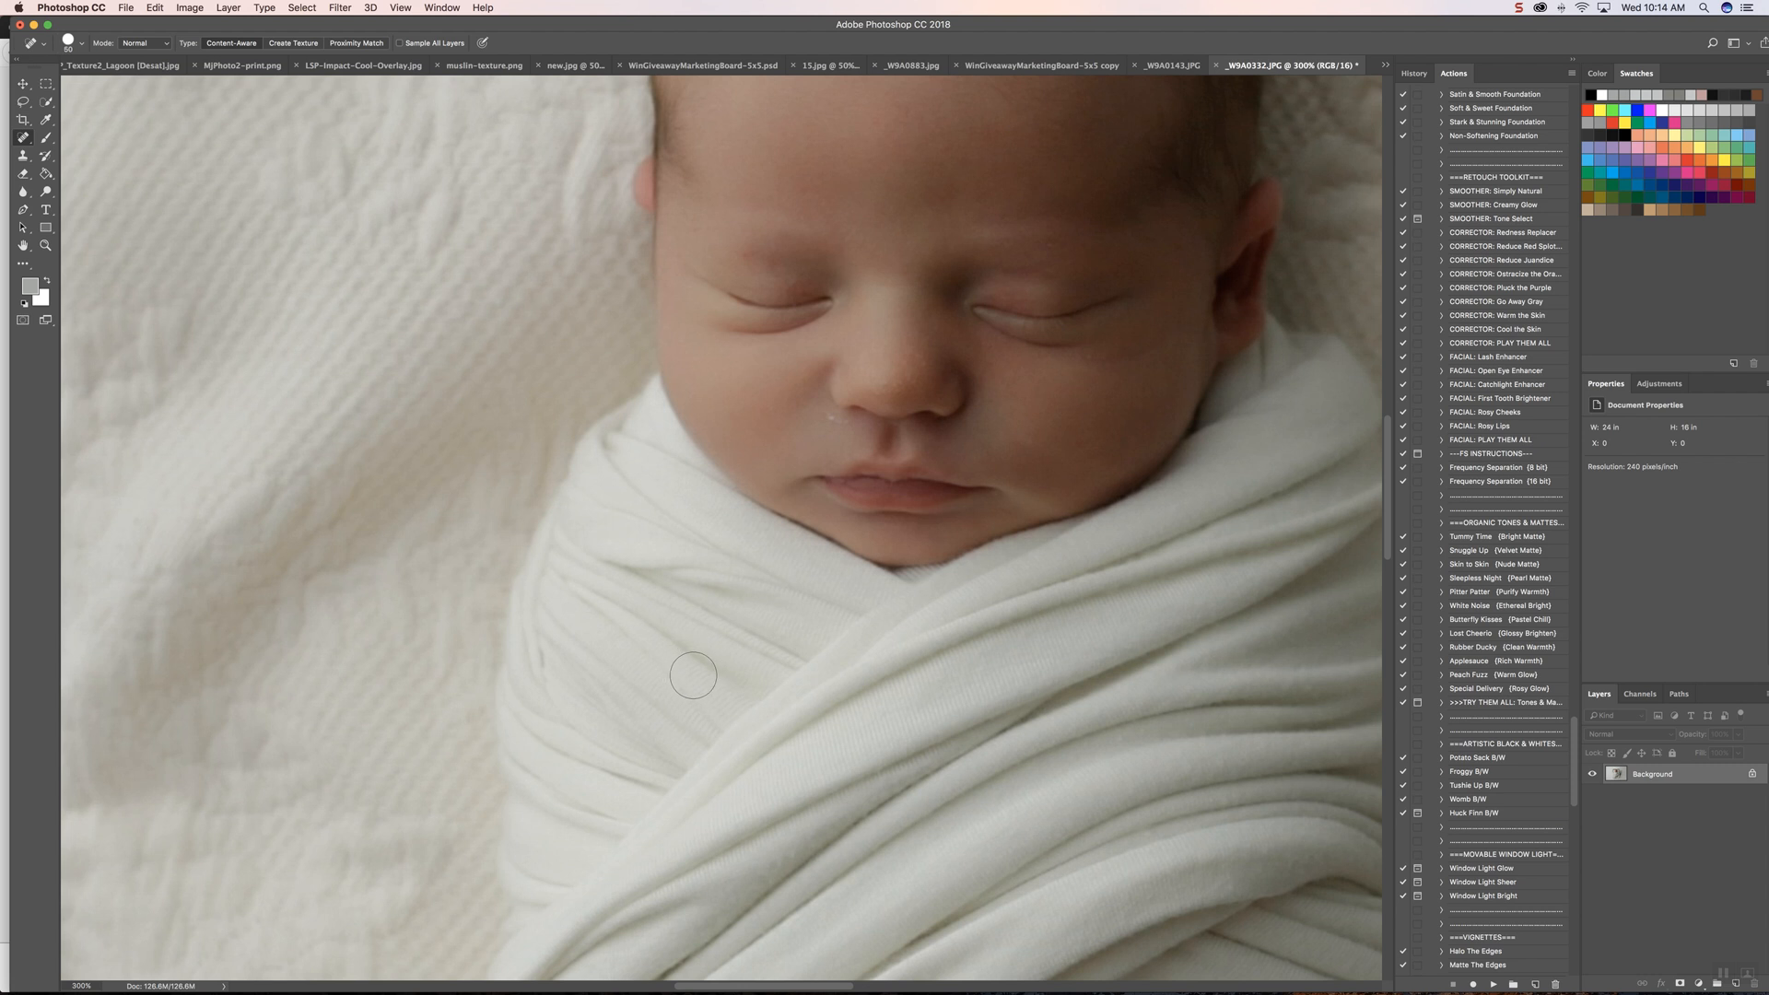
scroll(694, 673, "right", 1)
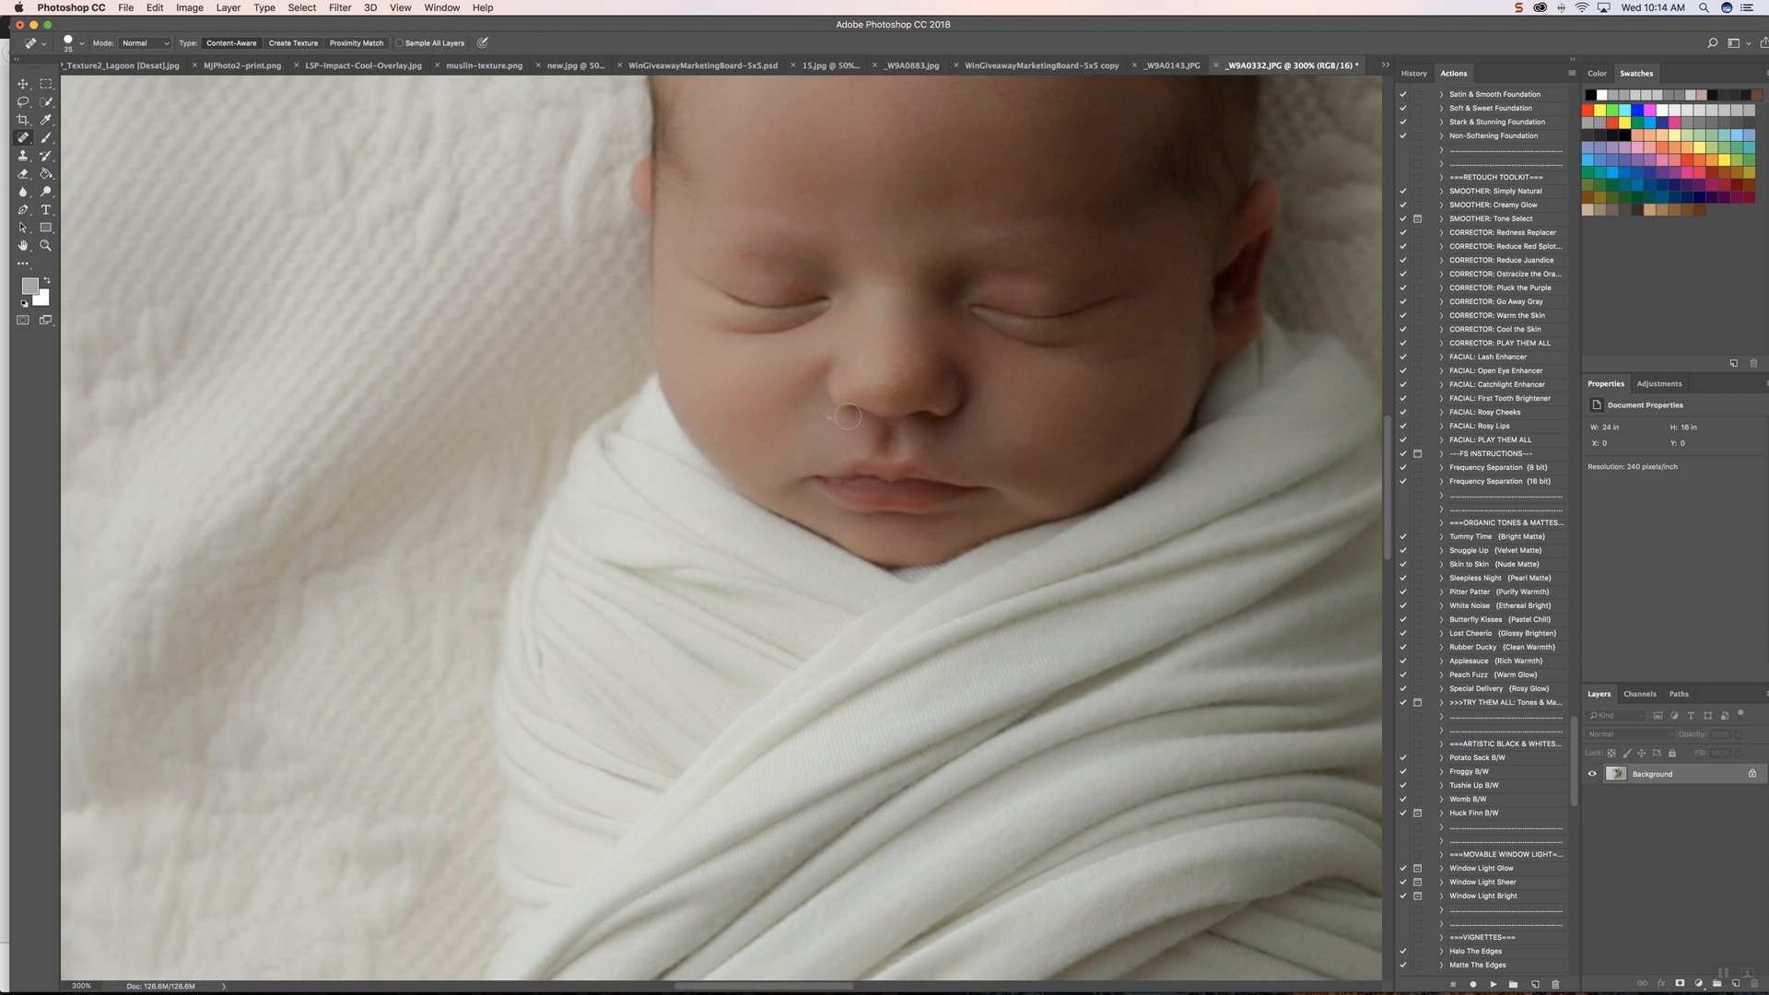
left_click_drag(830, 416, 833, 422)
Step: Run the "SMOOTHER: Simply Natural" retouch action on the flattened photo
scroll(921, 428, "down", 1)
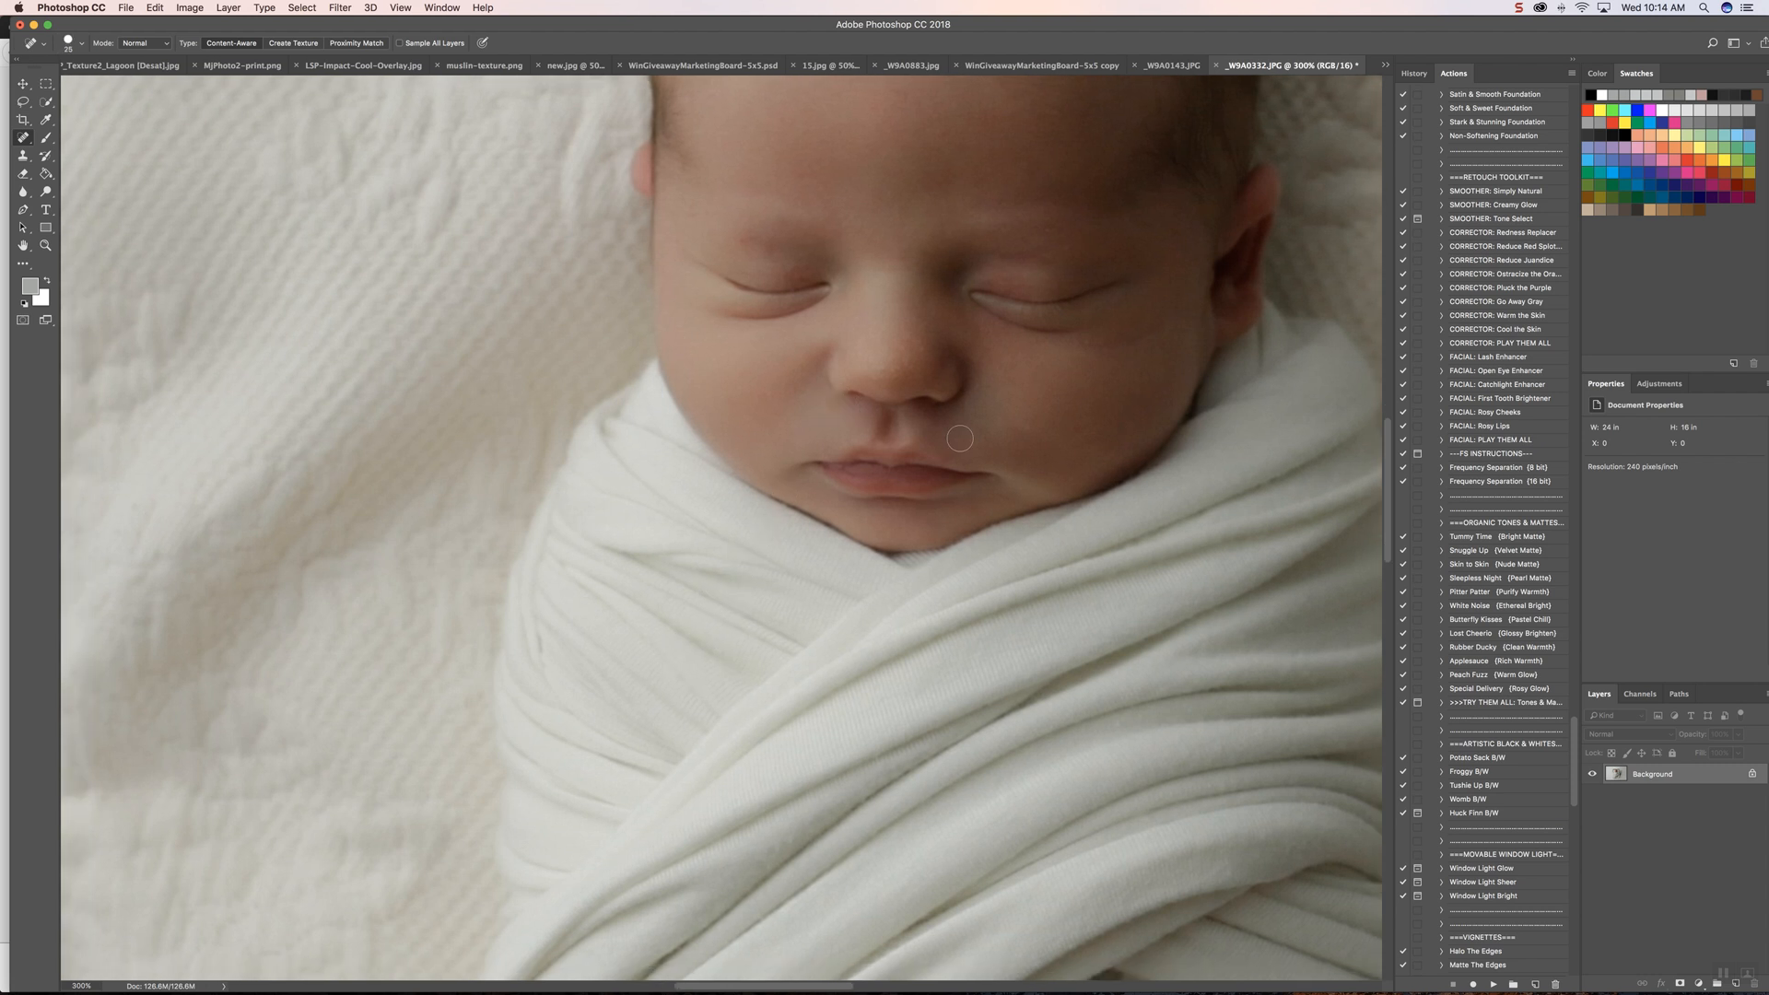
scroll(960, 438, "right", 2)
scroll(960, 439, "up", 3)
scroll(960, 439, "right", 3)
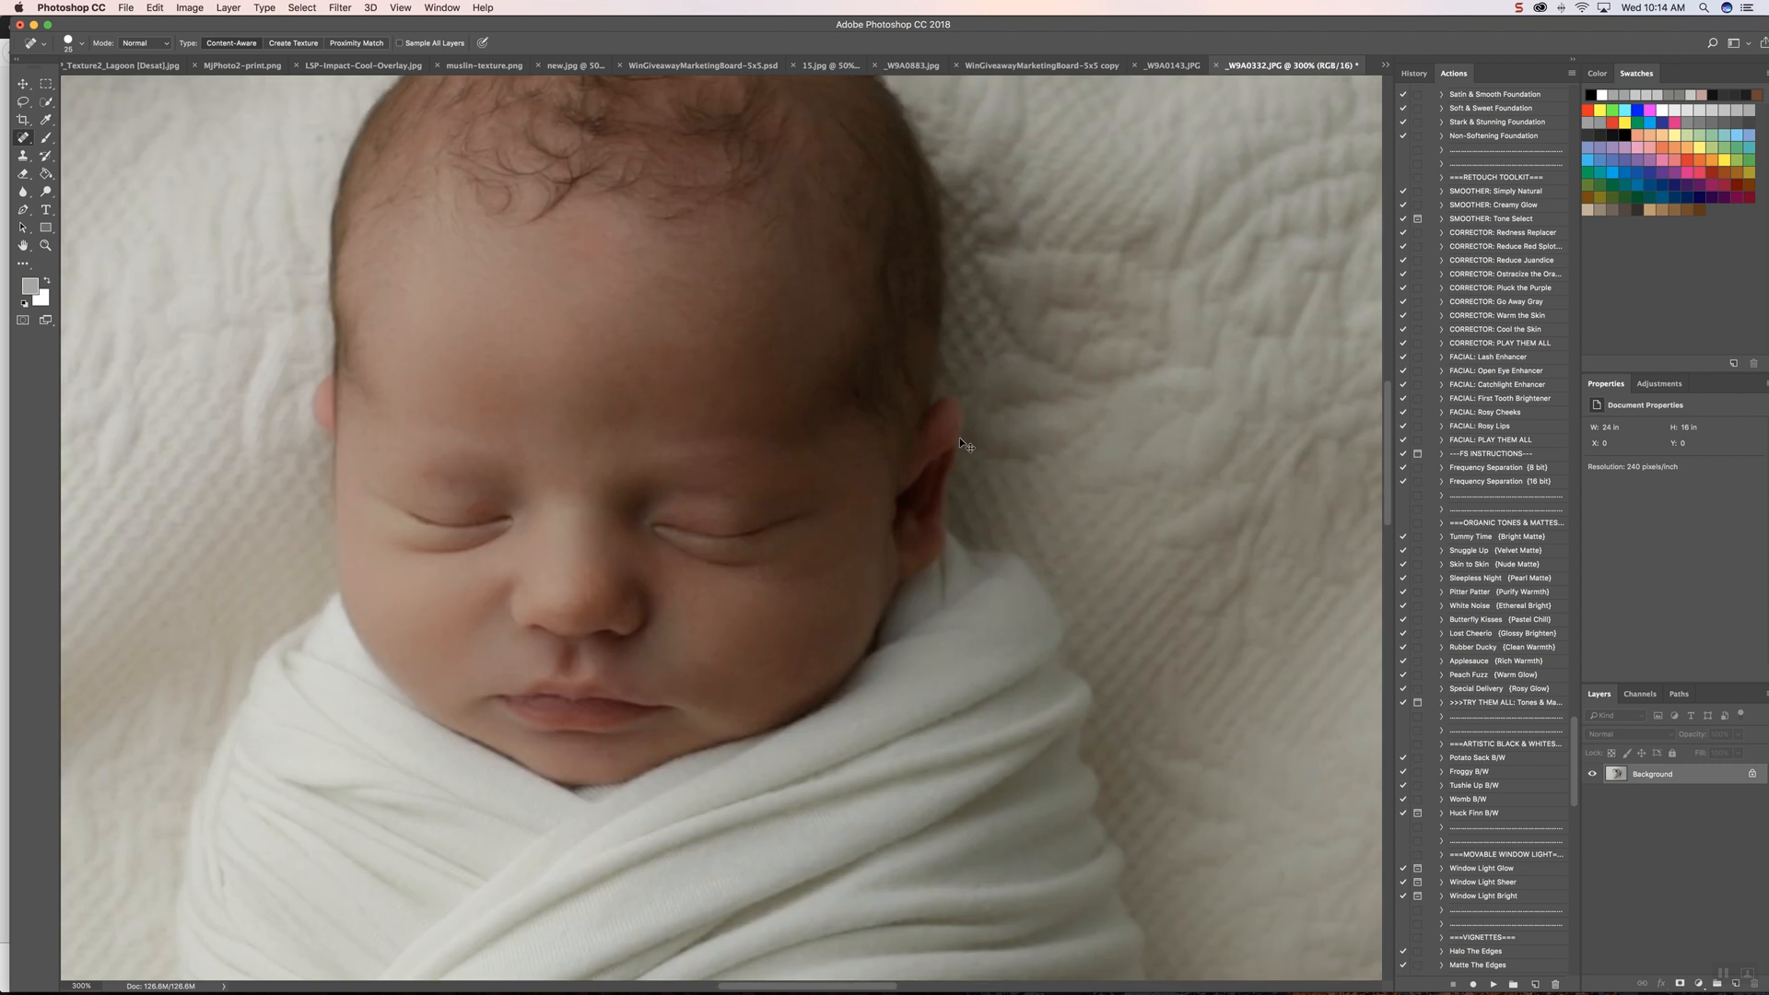
key("super+minus")
key("super+minus")
key("super+minus")
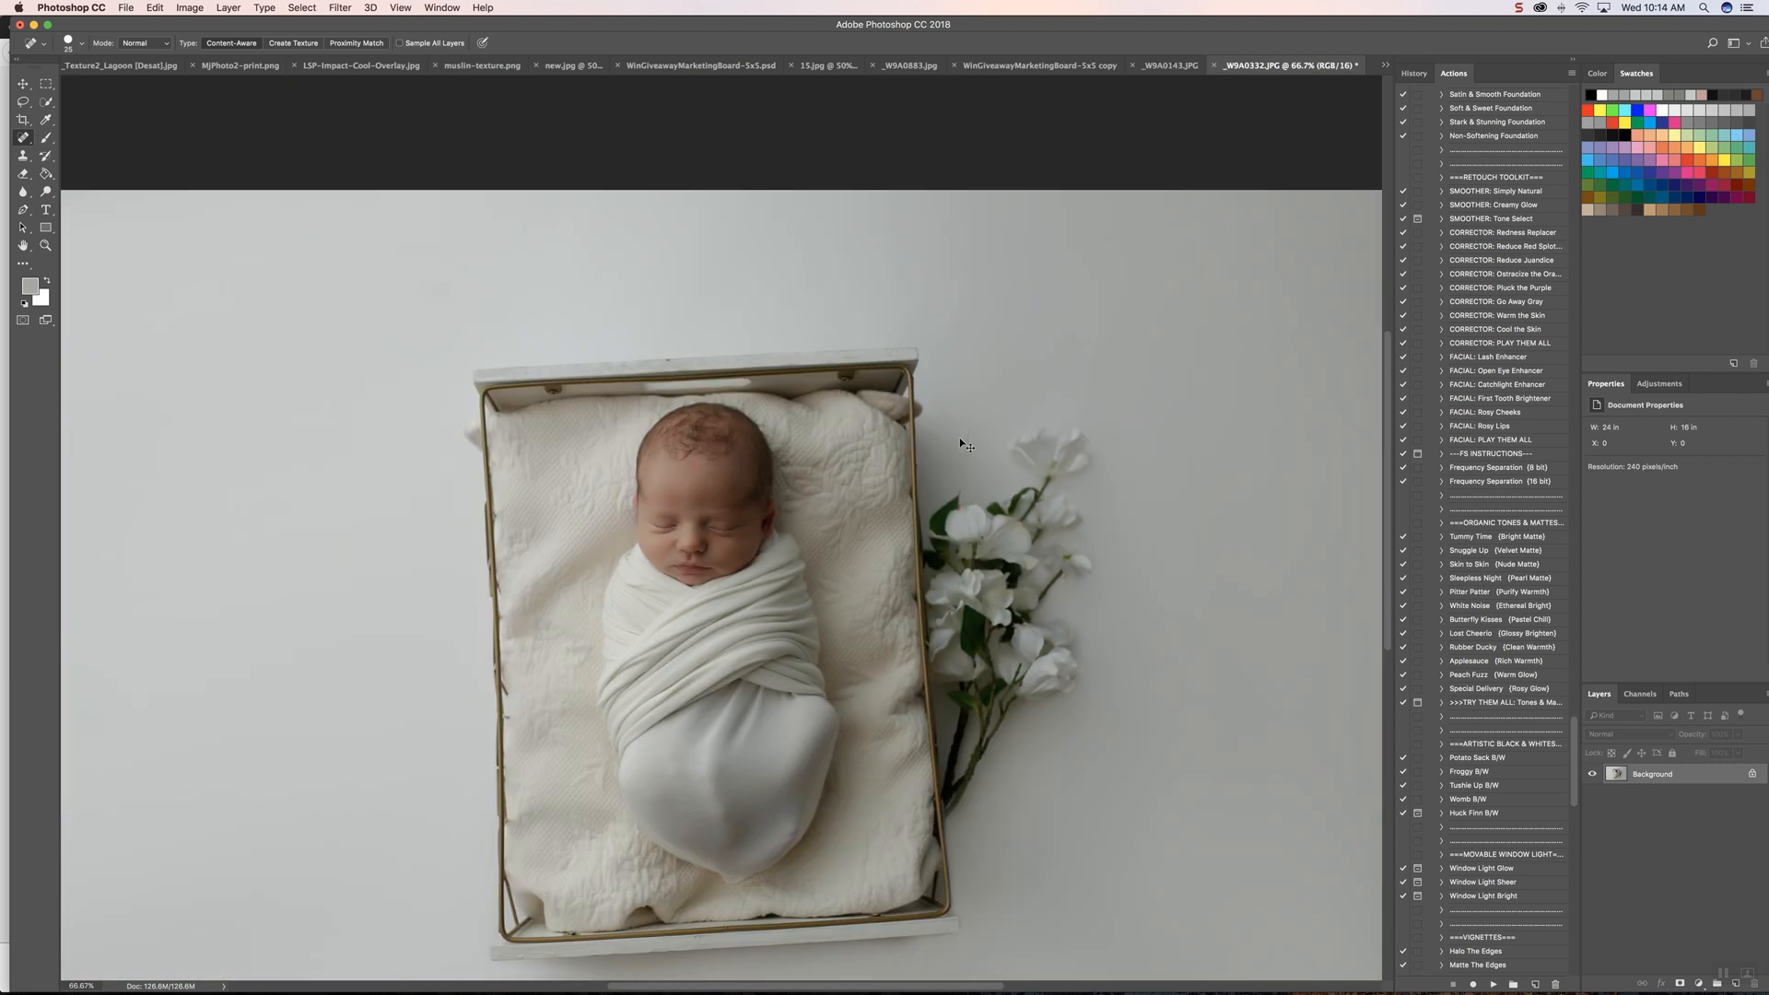
key("super+minus")
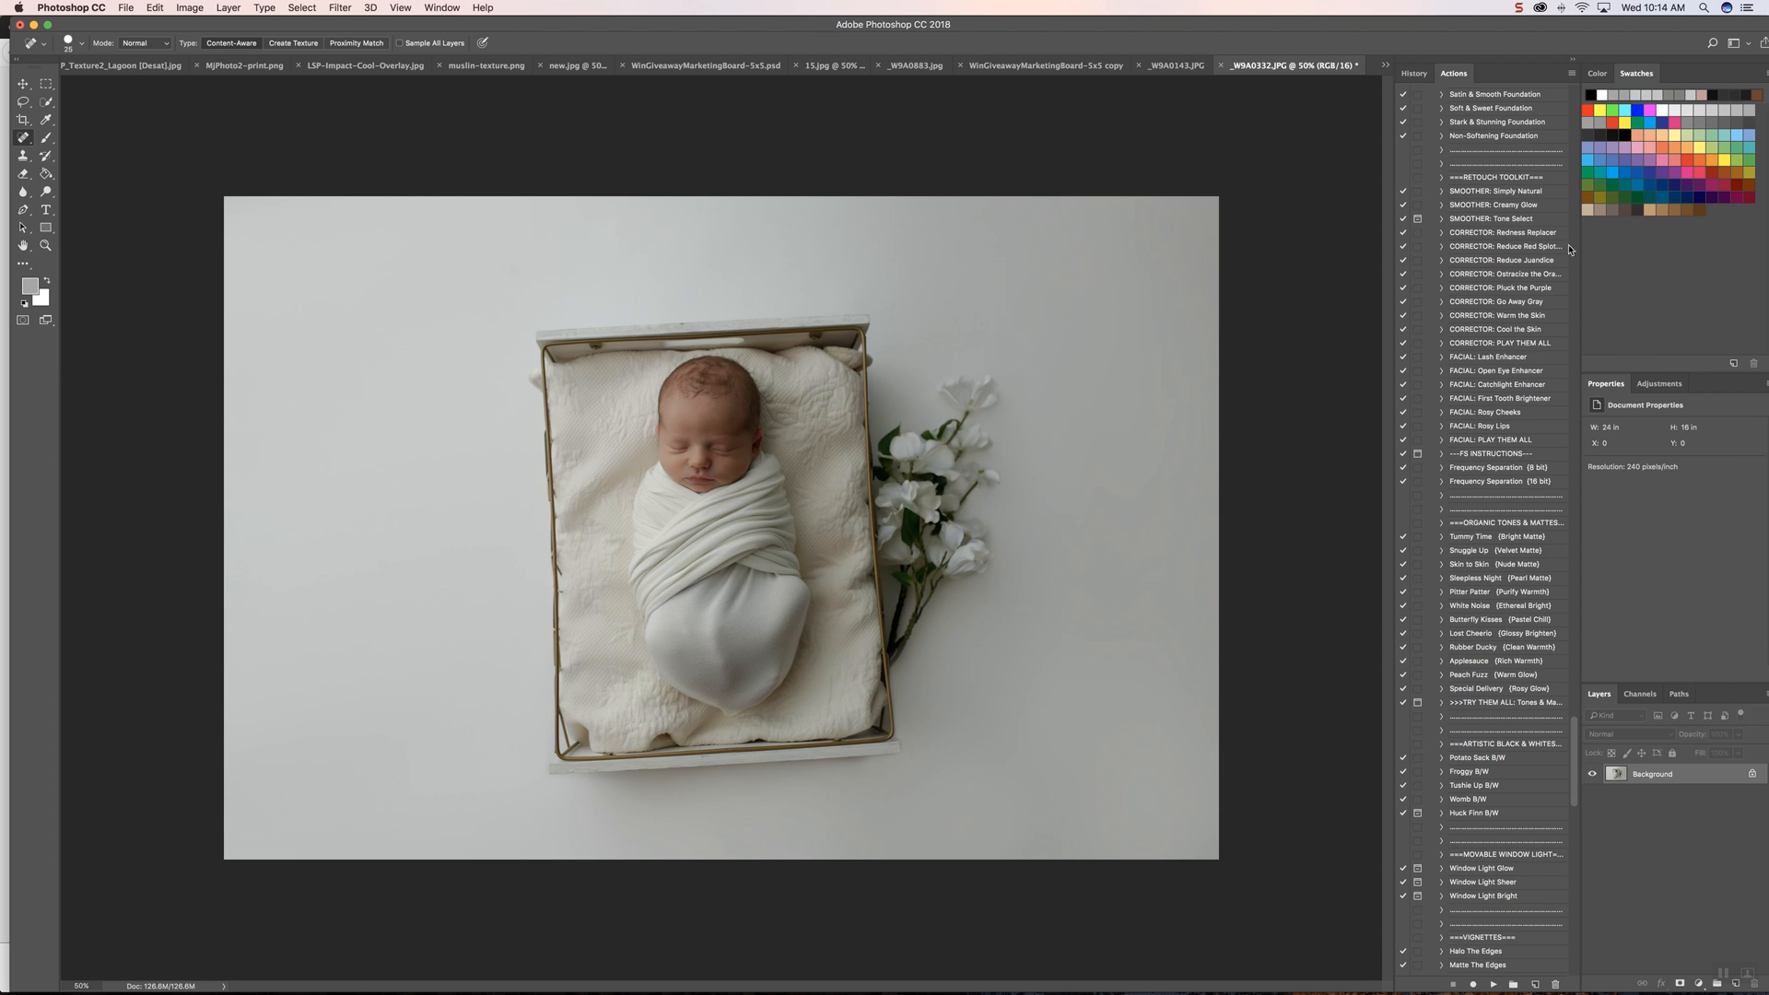
left_click(1493, 195)
left_click(1491, 985)
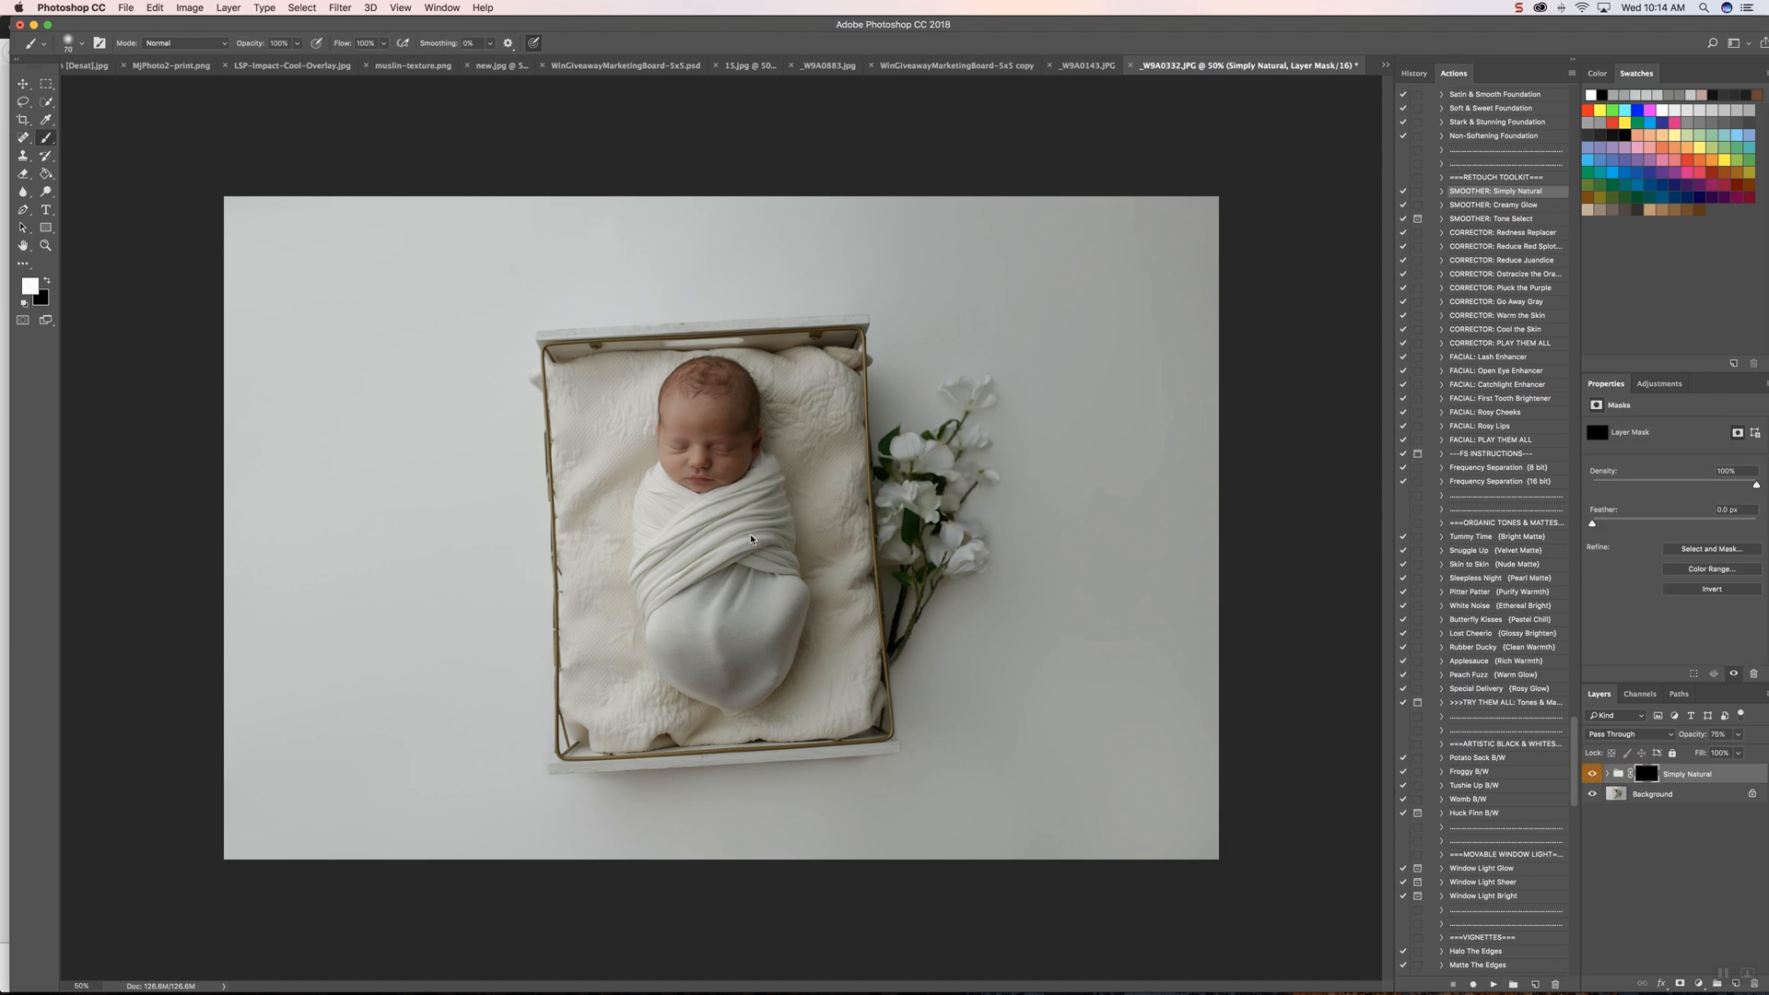
Step: Paint white at about 65% brush opacity on the Simply Natural mask over the baby's forehead, cheeks, nose and chin
left_click(297, 44)
left_click_drag(296, 54, 276, 67)
left_click(210, 138)
key("super+1")
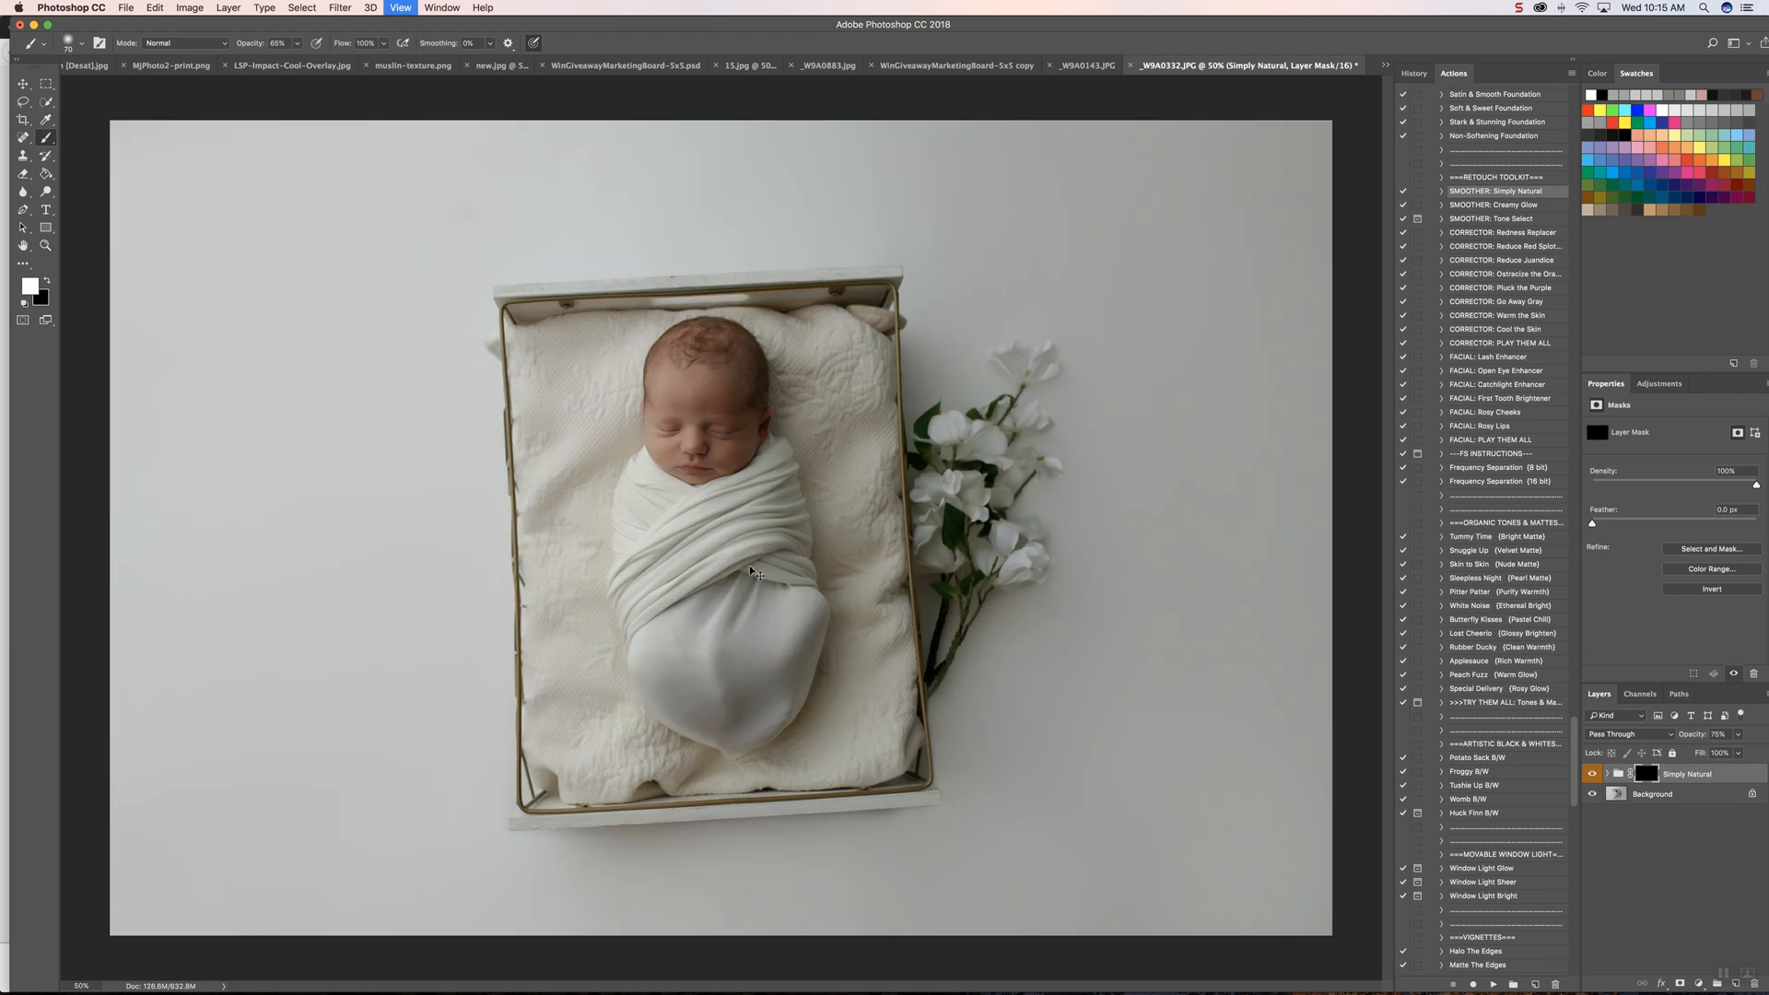
key("super+plus")
scroll(748, 555, "up", 5)
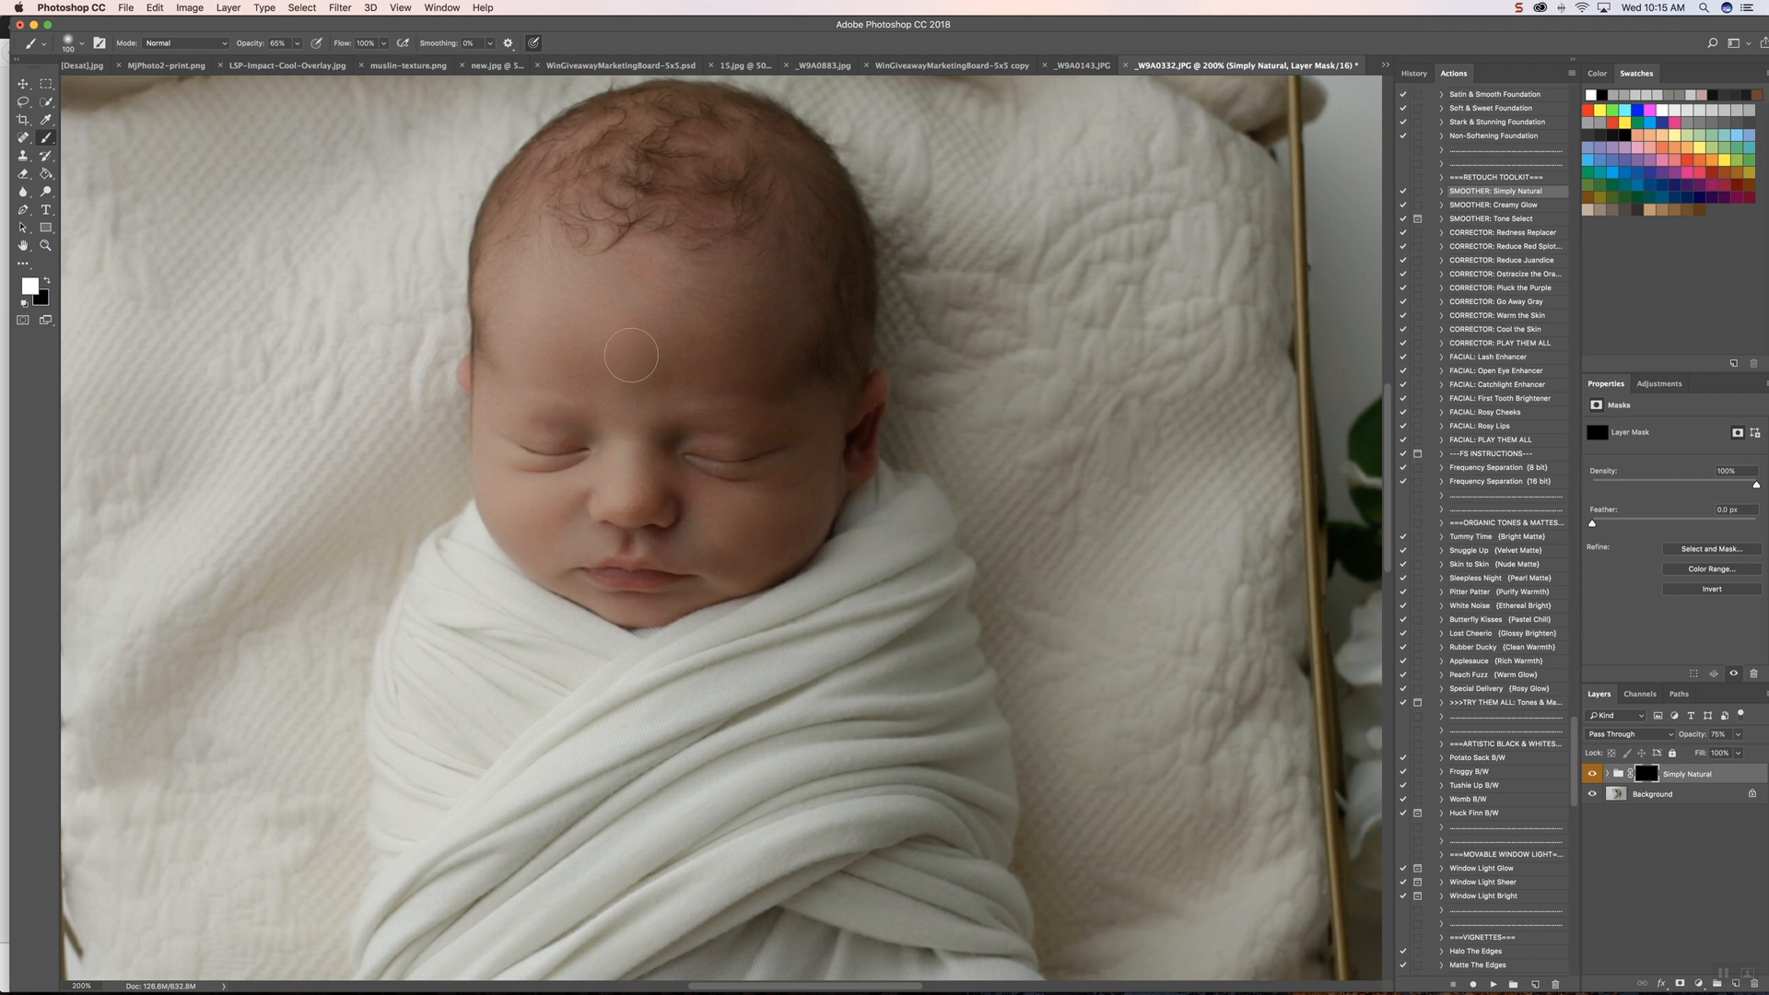
scroll(631, 355, "right", 5)
scroll(631, 355, "down", 2)
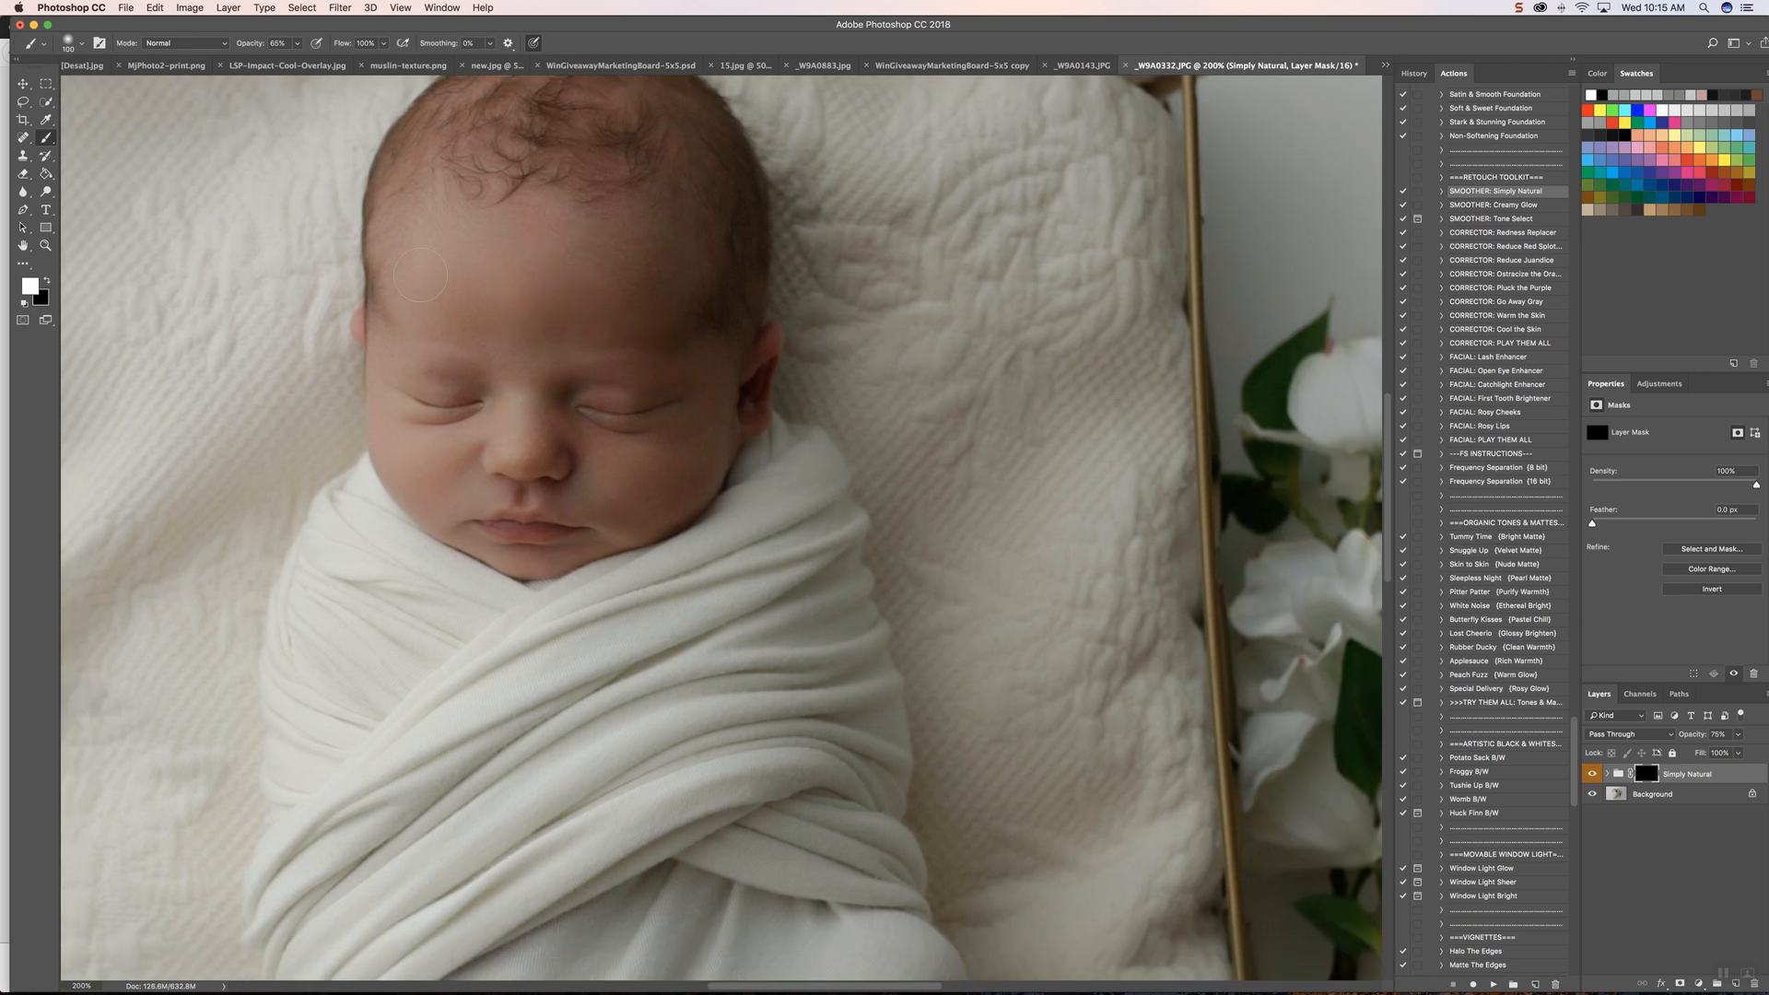
left_click_drag(593, 301, 642, 296)
mouse_move(706, 378)
left_mouse_down()
mouse_move(564, 462)
mouse_move(677, 511)
left_mouse_up()
mouse_move(546, 431)
left_mouse_down()
mouse_move(543, 478)
mouse_move(451, 463)
left_mouse_up()
mouse_move(470, 537)
left_mouse_down()
mouse_move(536, 561)
mouse_move(600, 532)
mouse_move(619, 498)
mouse_move(485, 490)
mouse_move(393, 452)
mouse_move(376, 324)
left_mouse_up()
Step: Smooth the baby's eyelid on the ear side by painting white on the Simply Natural mask with a smaller brush
key("bracketleft")
key("bracketleft")
mouse_move(577, 392)
left_mouse_down()
mouse_move(672, 392)
mouse_move(636, 389)
left_mouse_up()
Step: Run the "CORRECTOR: Redness Replacer" action and enlarge the brush for its mask
left_click(1508, 234)
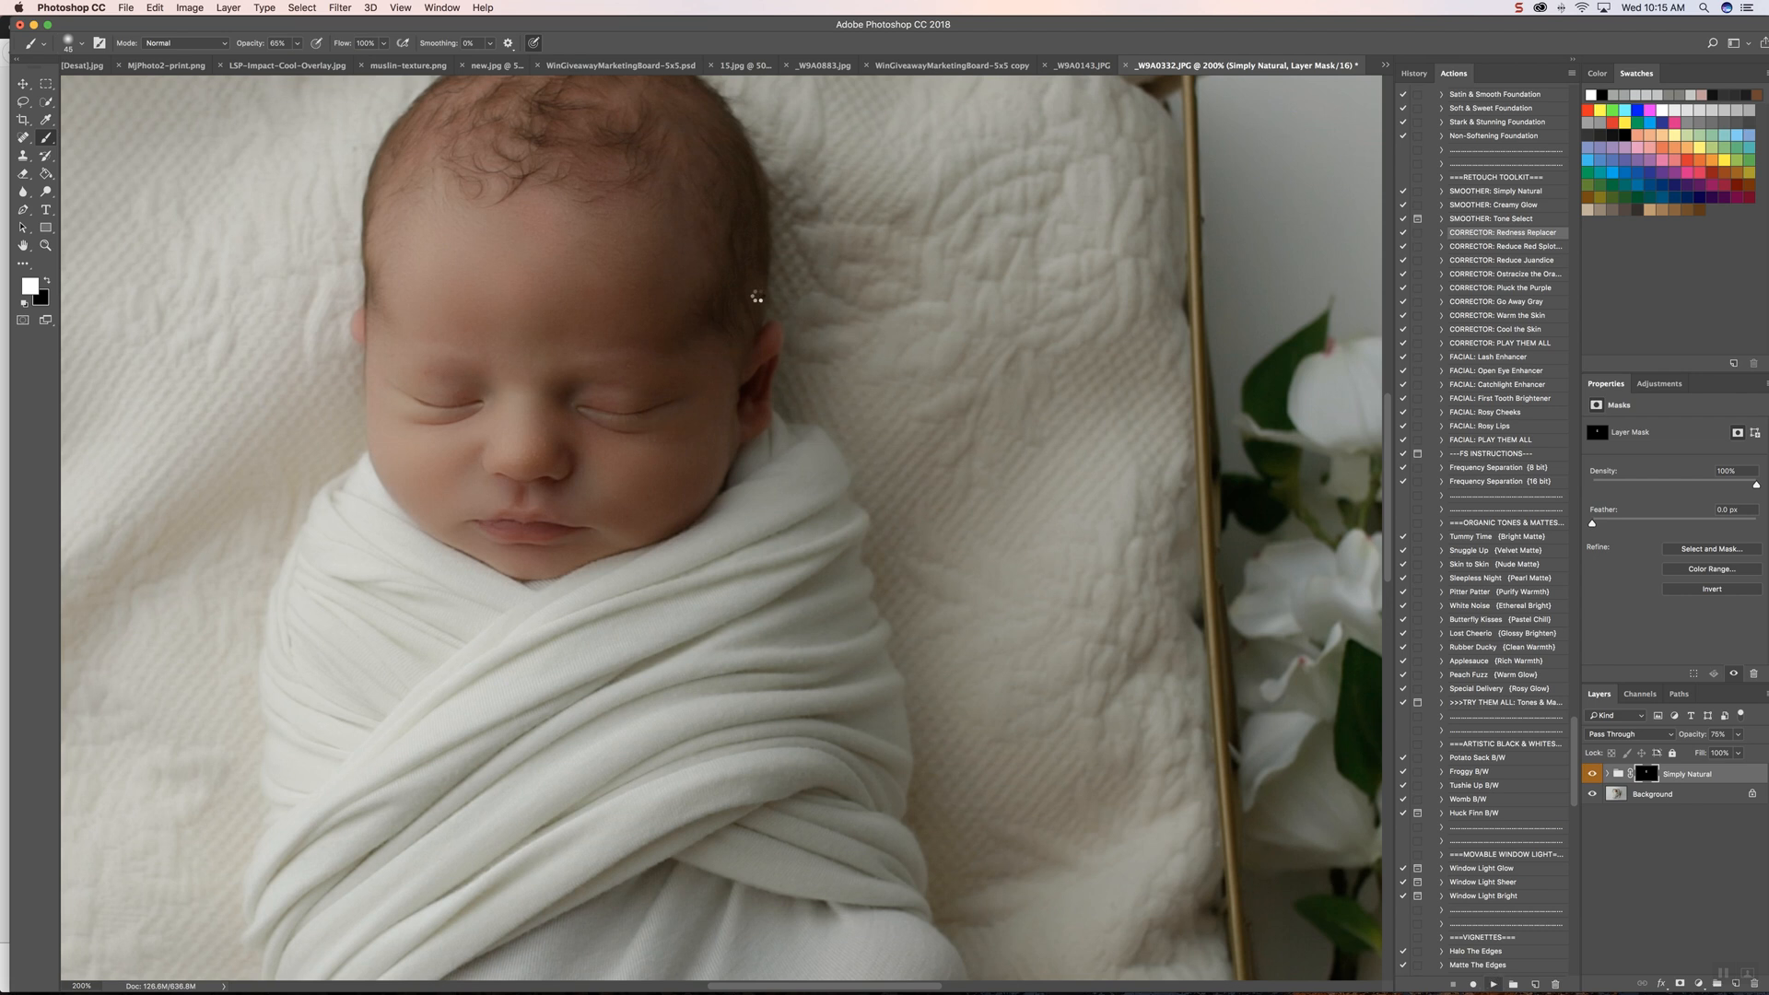
key("bracketright")
key("bracketright")
key("bracketright")
key("bracketright")
key("bracketright")
key("bracketright")
key("bracketright")
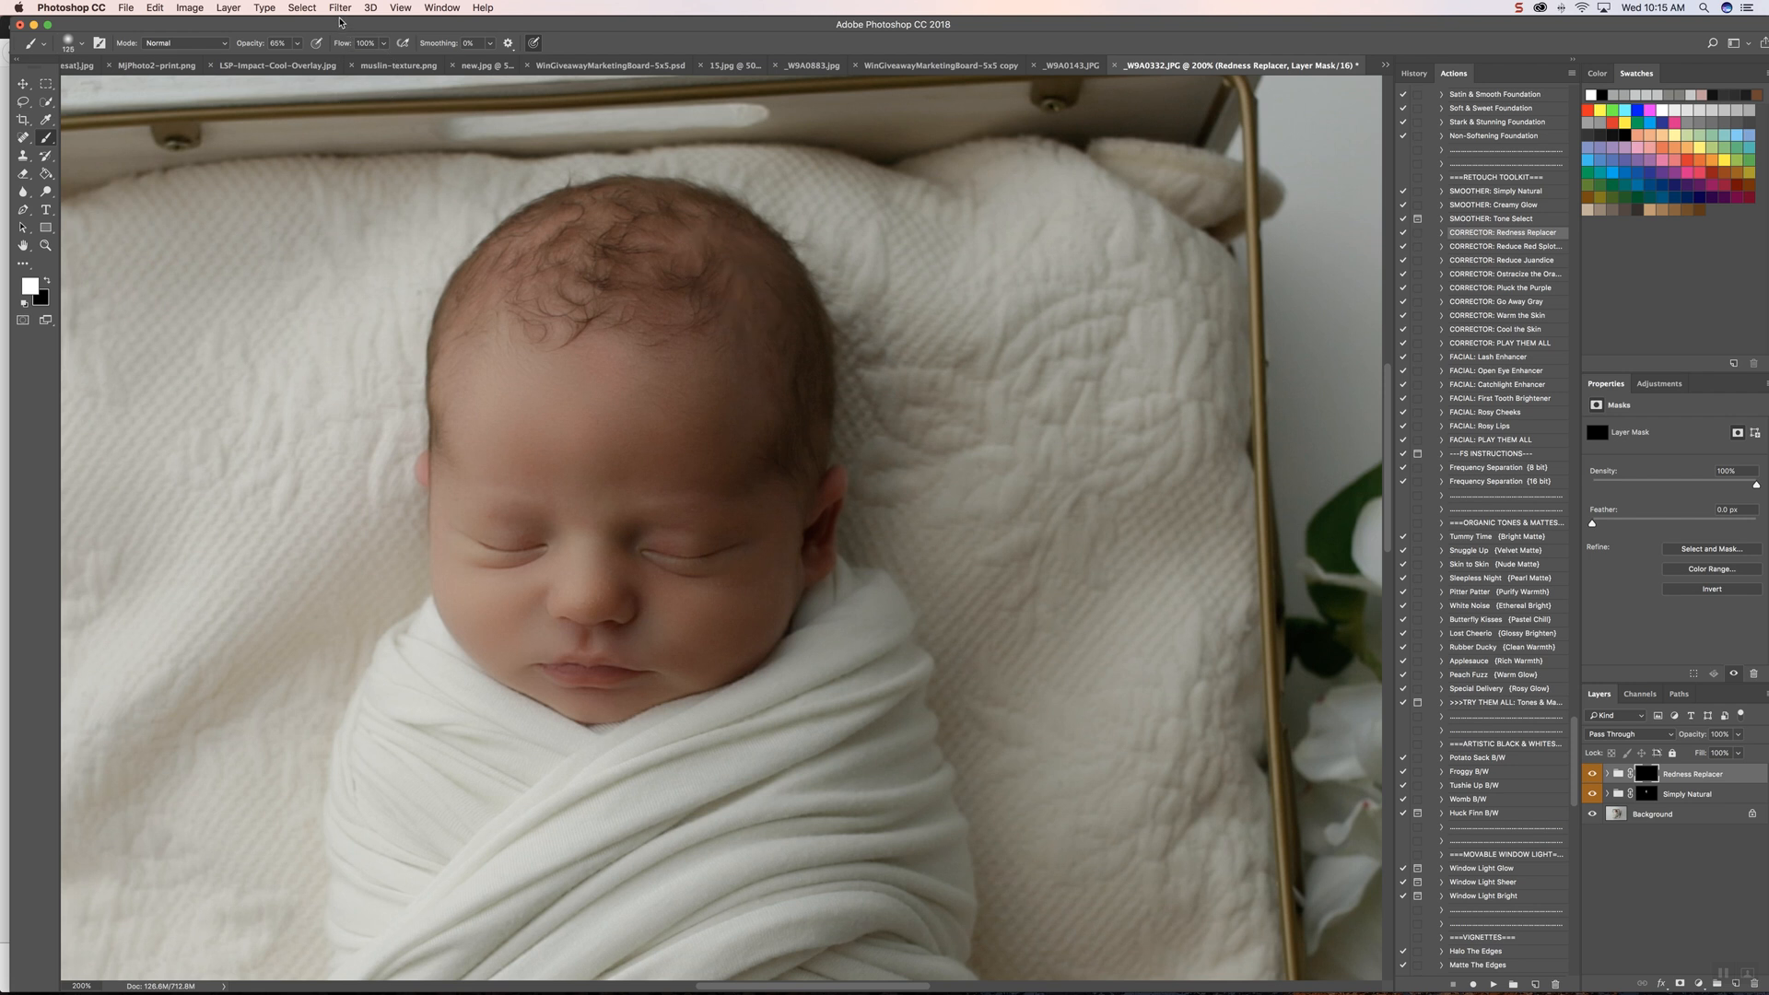
Step: Paint white at 43% brush opacity on the Redness Replacer mask over the baby's forehead, ear and eyelid
left_click(296, 43)
left_click_drag(301, 61, 280, 64)
left_click(576, 311)
key("bracketright")
key("bracketright")
key("bracketright")
key("bracketleft")
key("bracketleft")
key("bracketleft")
left_click_drag(834, 512, 833, 499)
left_click_drag(653, 546, 675, 548)
Step: Reduce redness on the baby's lower cheek by painting white on the Redness Replacer mask with a larger brush
key("bracketright")
key("bracketright")
key("bracketright")
key("bracketright")
key("bracketright")
key("bracketright")
key("bracketright")
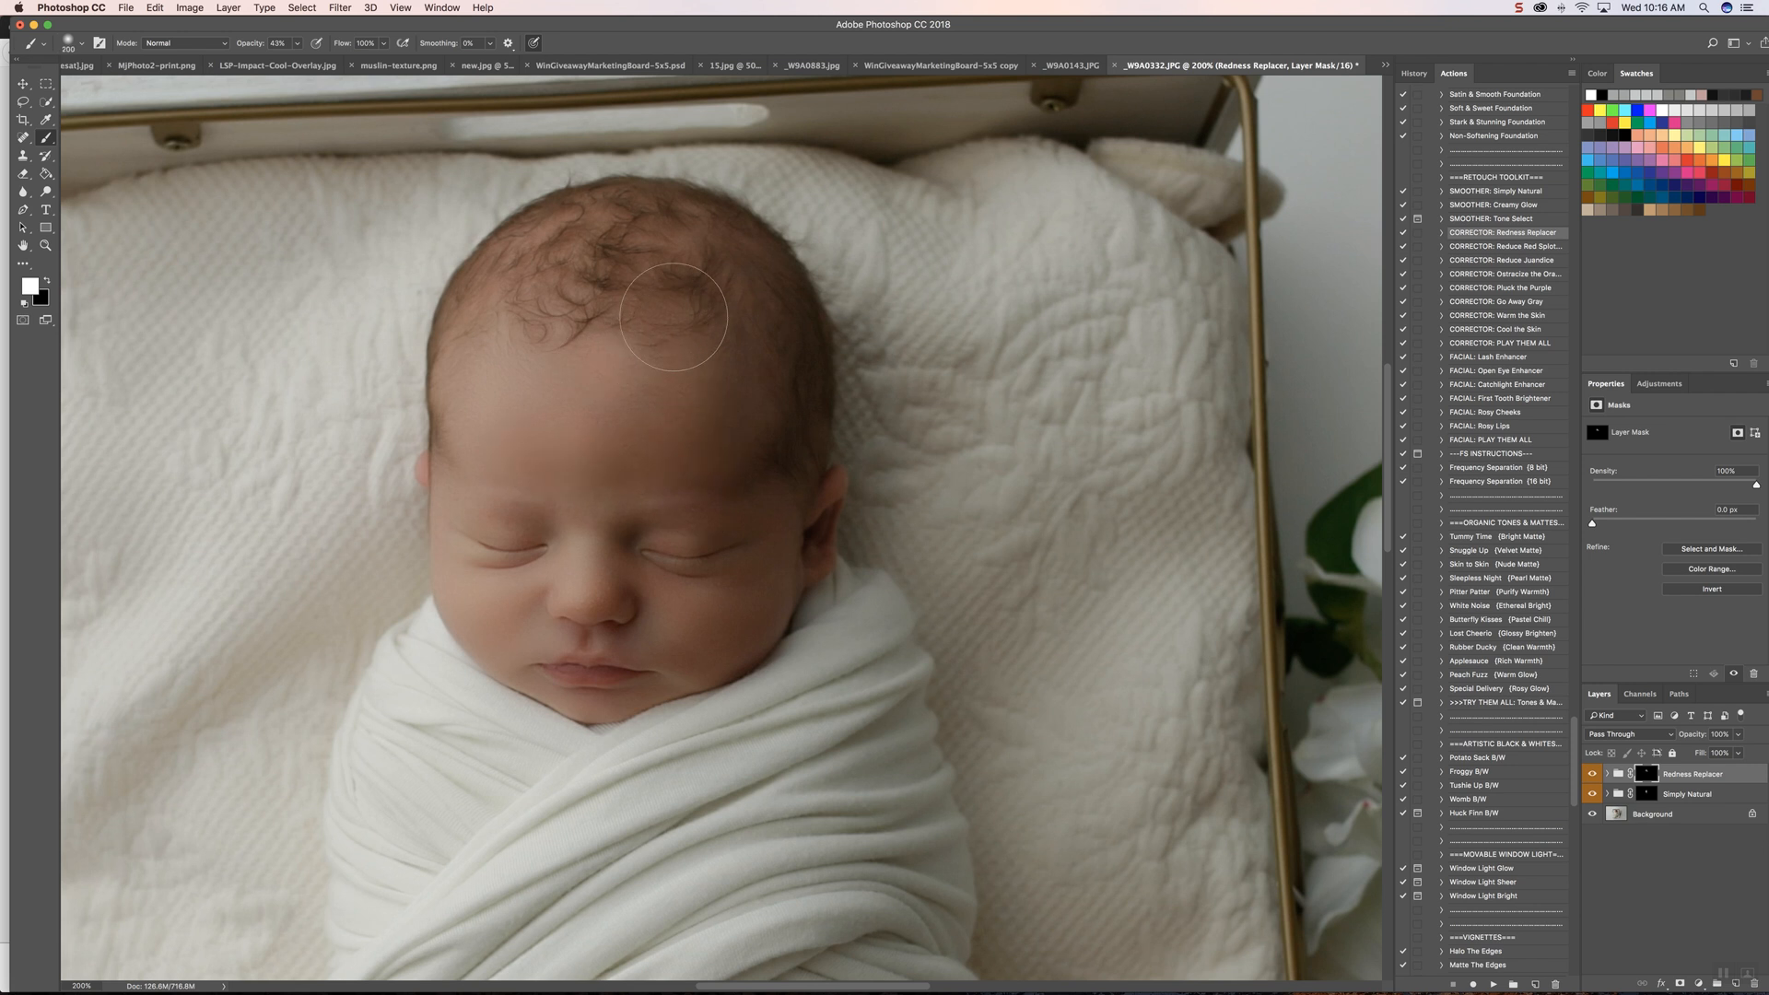
scroll(671, 277, "right", 2)
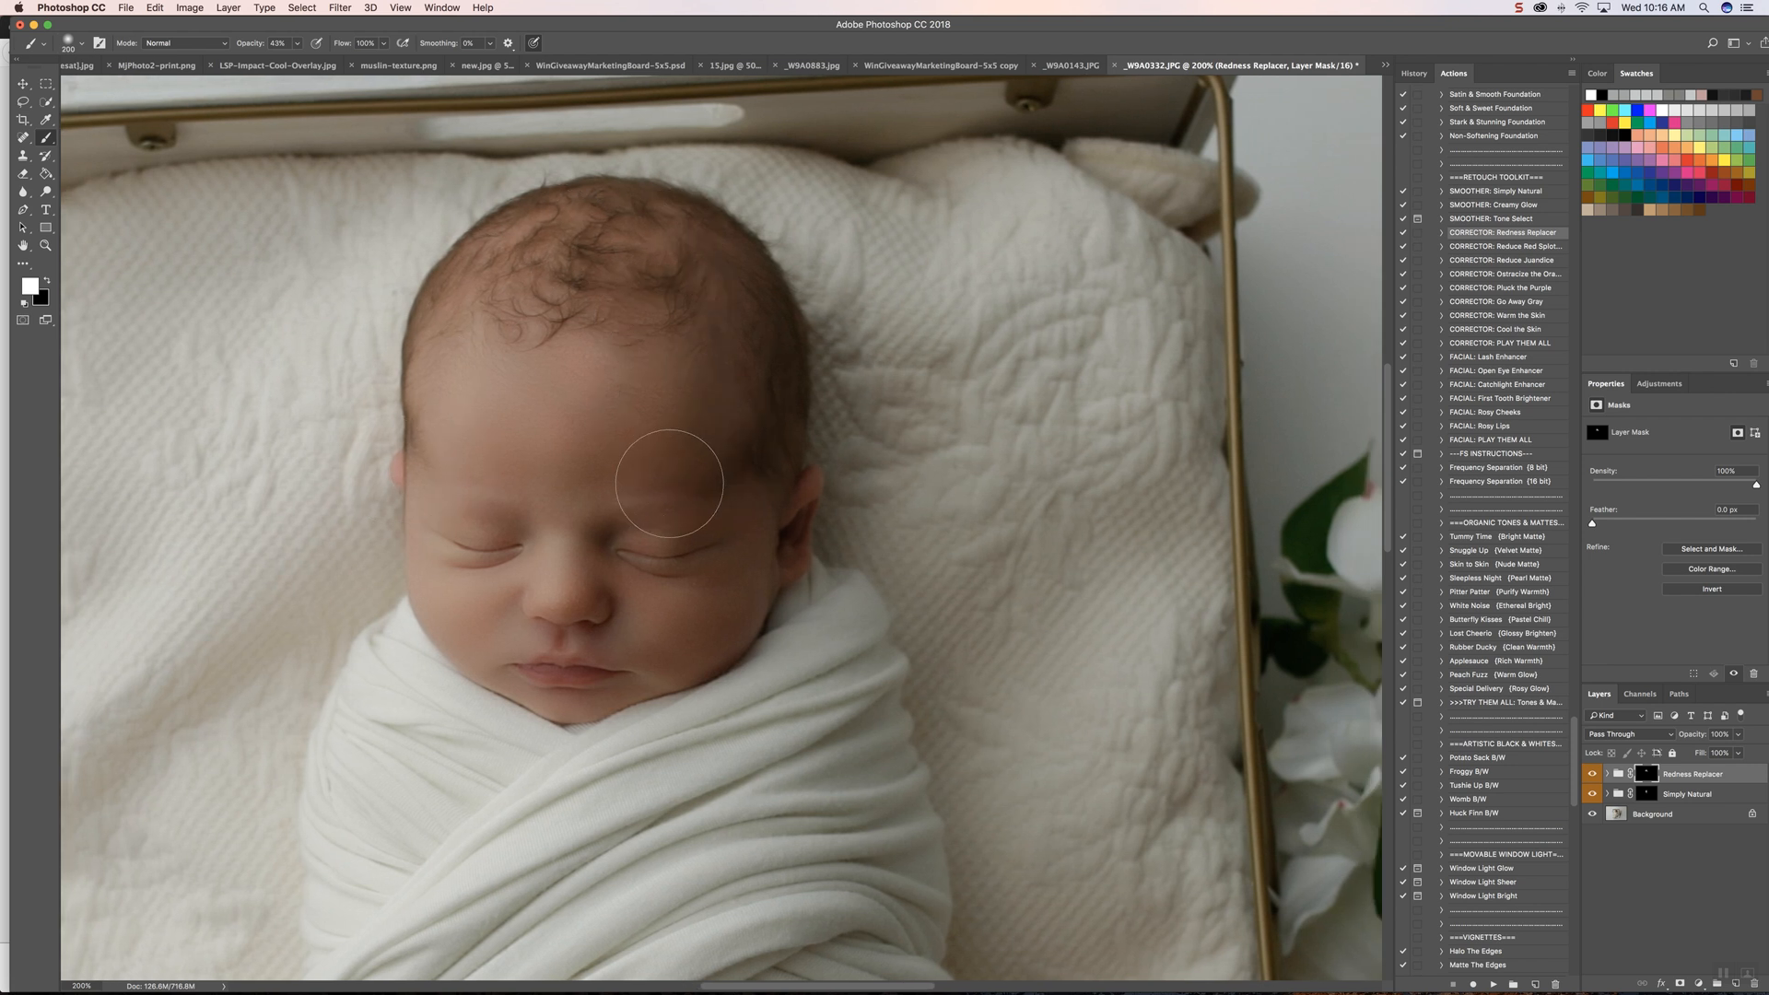
mouse_move(702, 634)
left_mouse_down()
mouse_move(799, 499)
mouse_move(750, 583)
mouse_move(585, 730)
mouse_move(650, 654)
left_mouse_up()
Step: Add a Brightness/Contrast adjustment layer above the retouch groups and raise its brightness to about 14
key("super+minus")
key("super+minus")
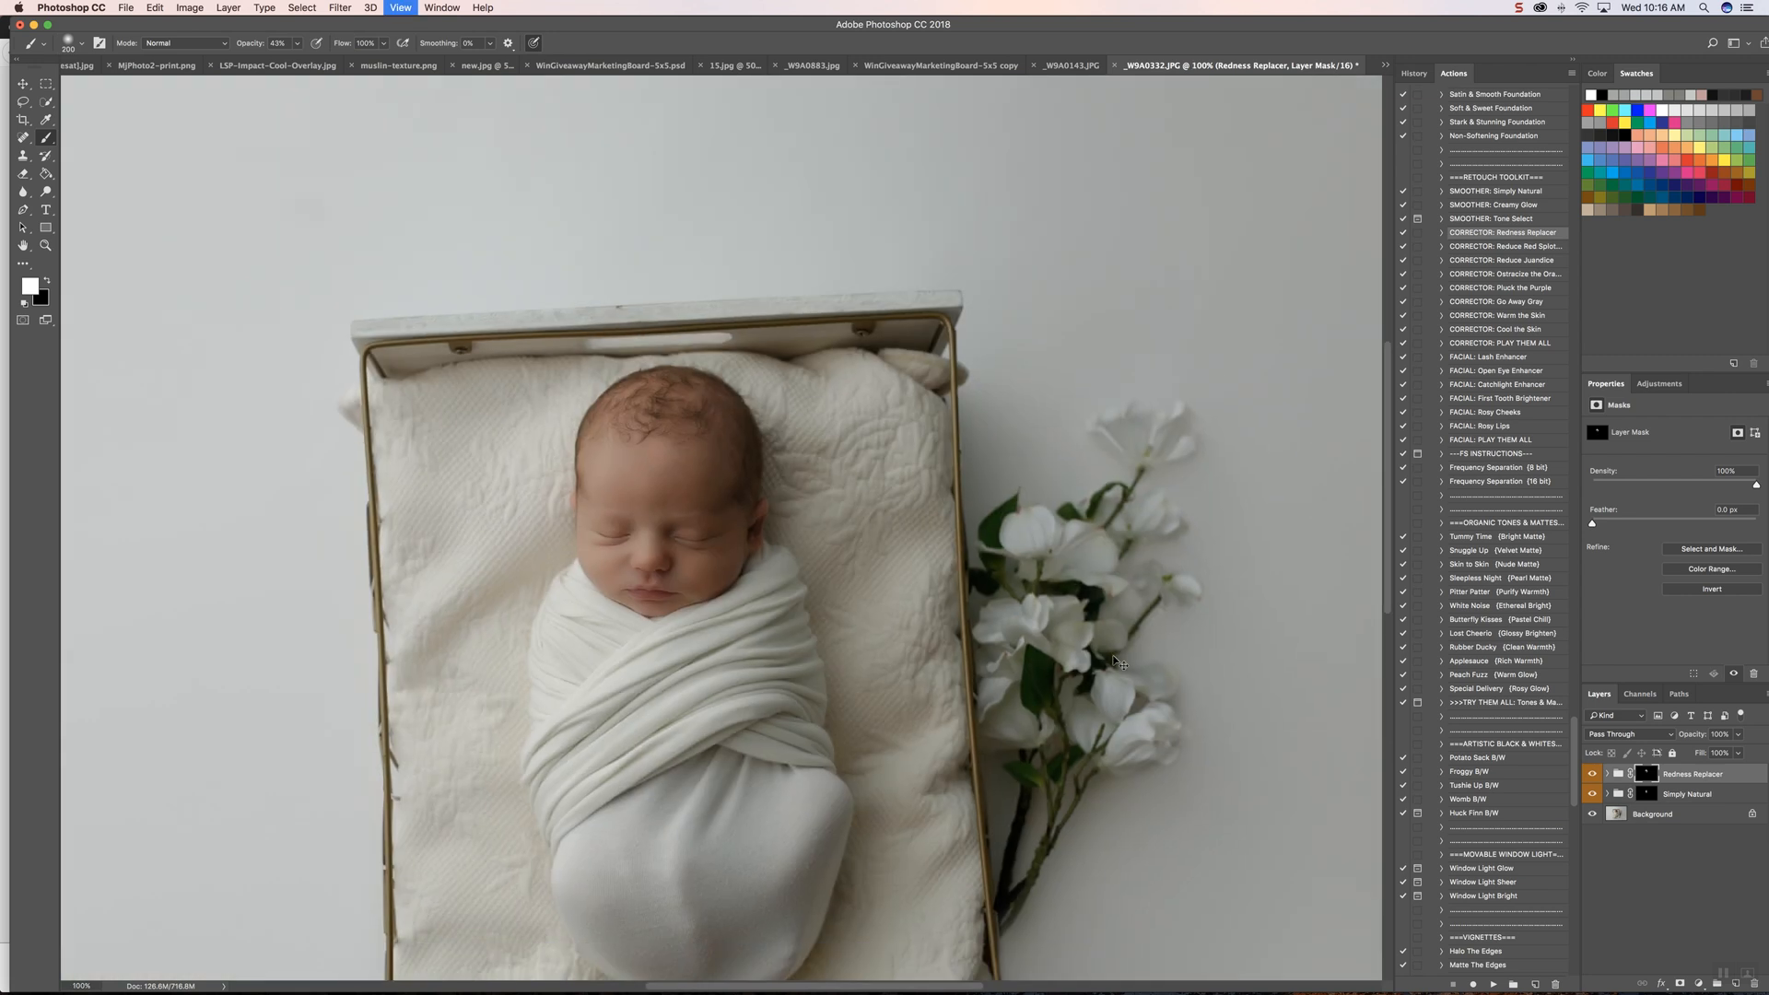
key("super+minus")
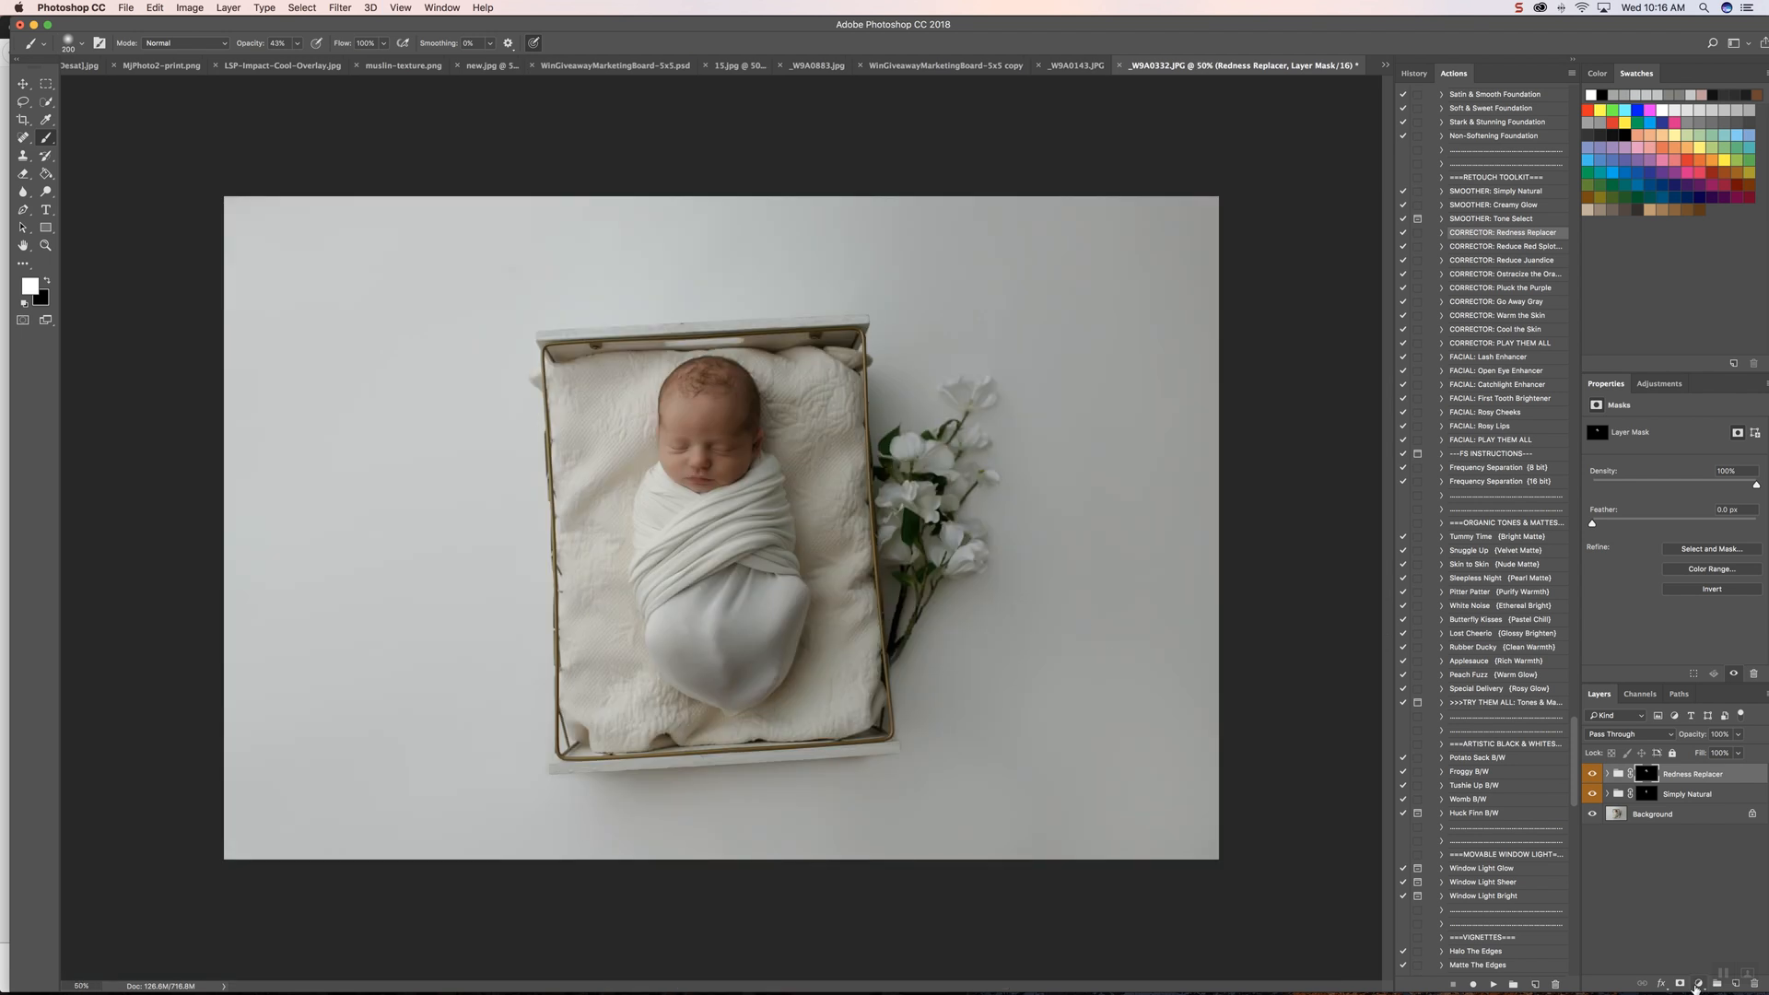
left_click(1699, 984)
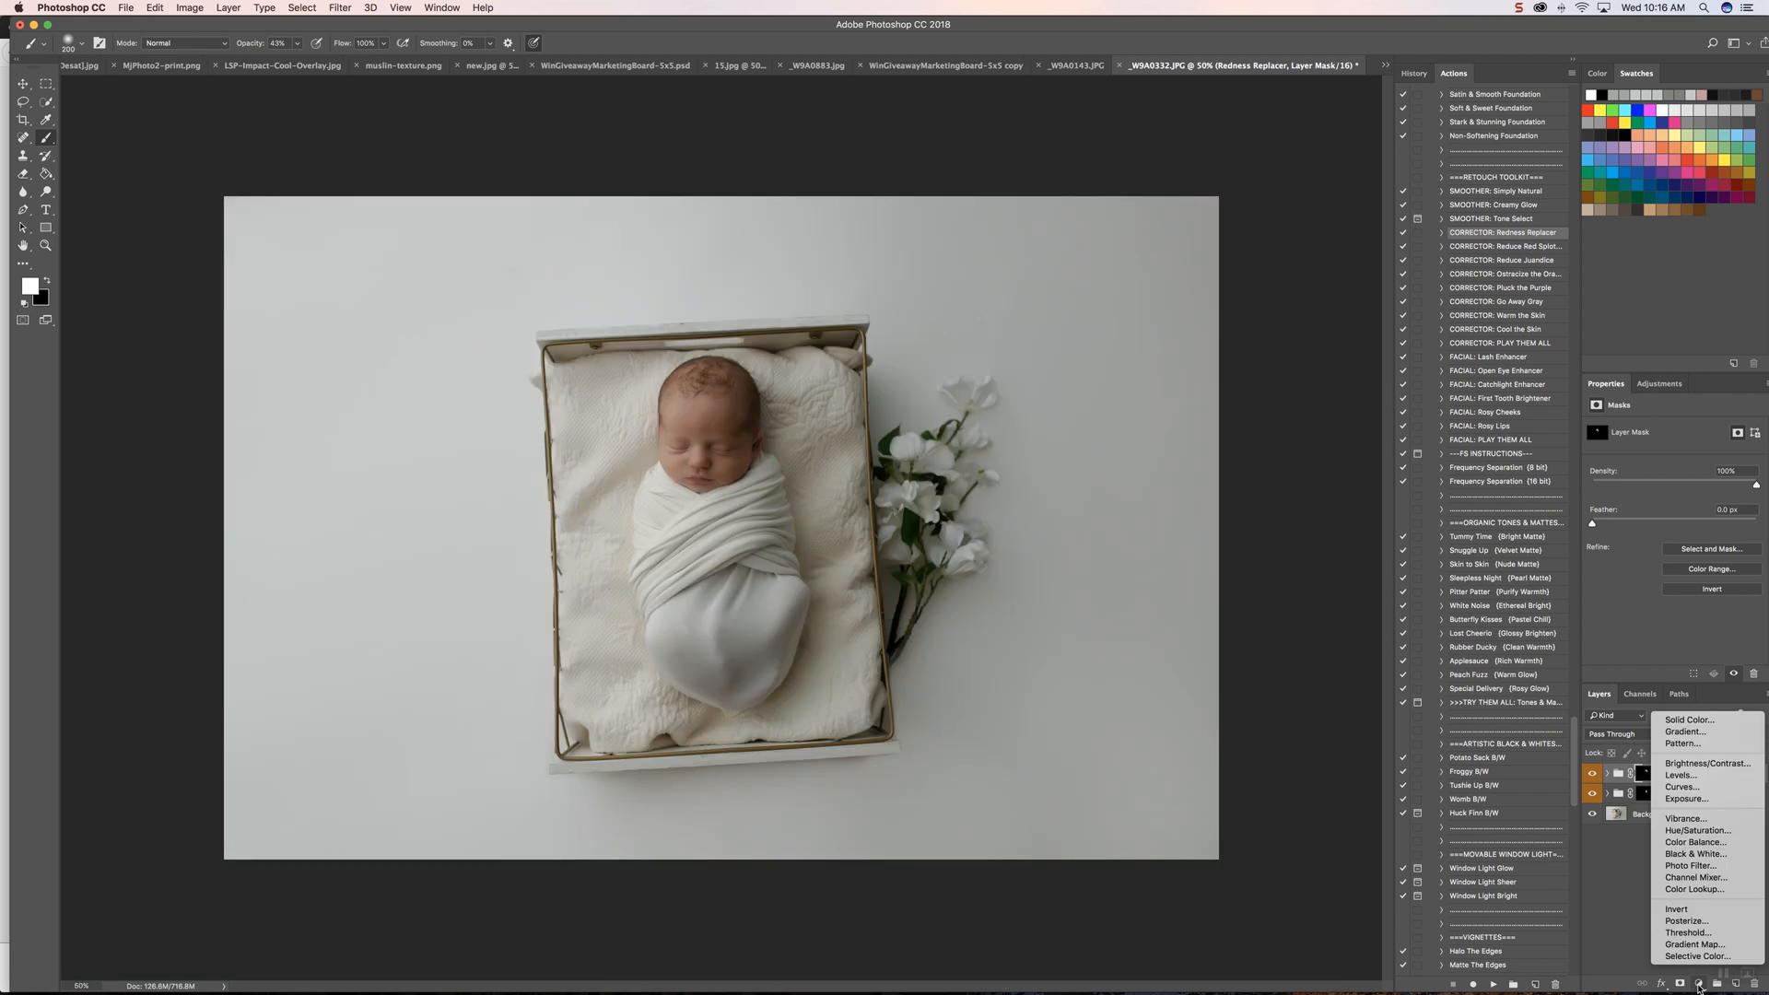
left_click(1721, 763)
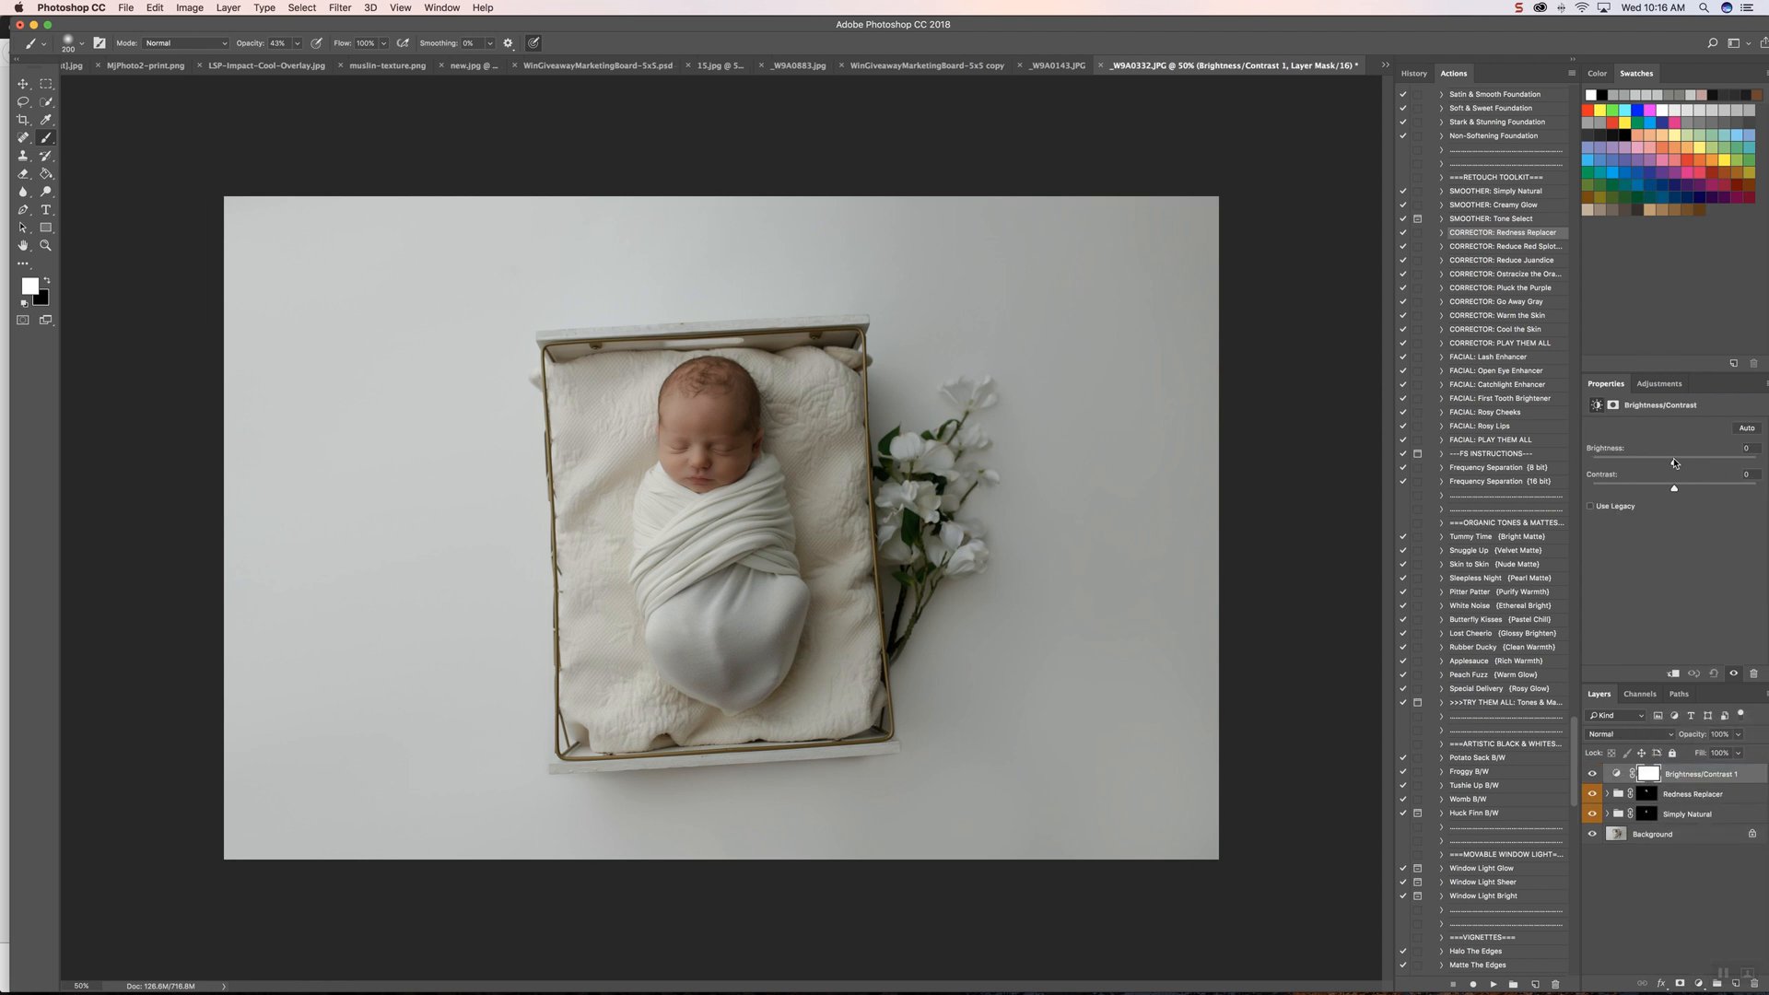
left_click_drag(1675, 464, 1677, 463)
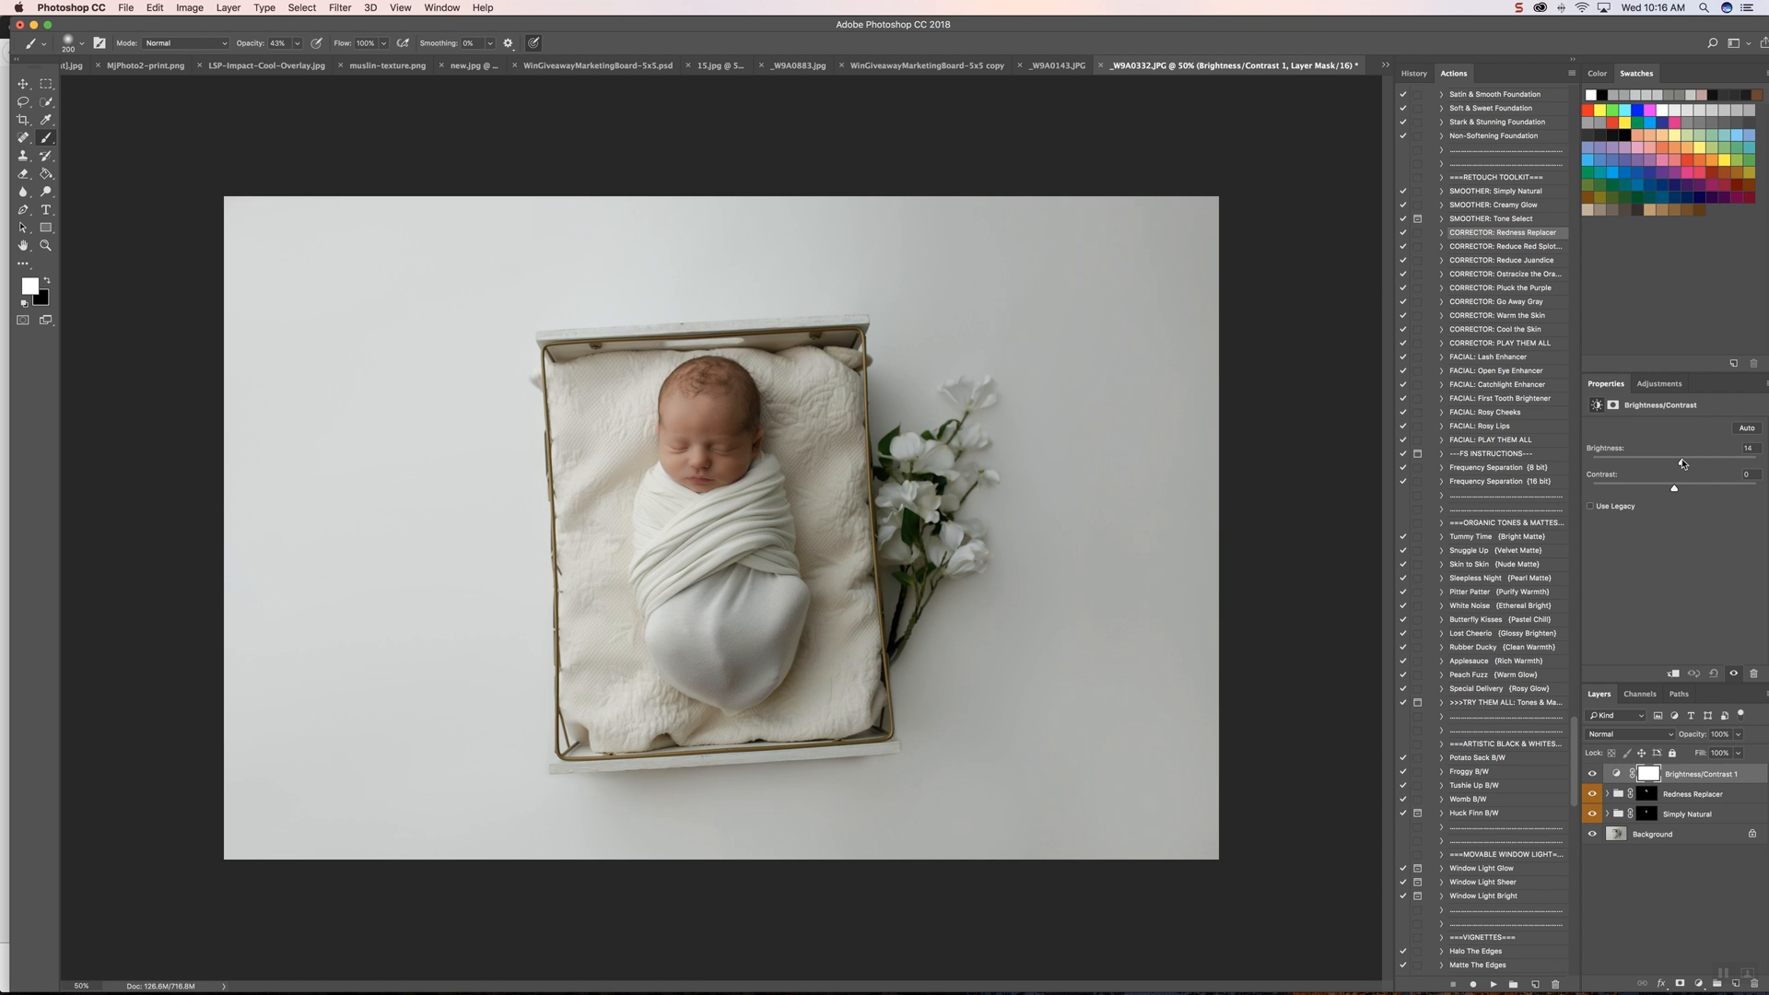
Step: Run the "Sharpen for Print (Subtle)" action on the retouched photo and allow it to flatten the image
scroll(1498, 596, "down", 5)
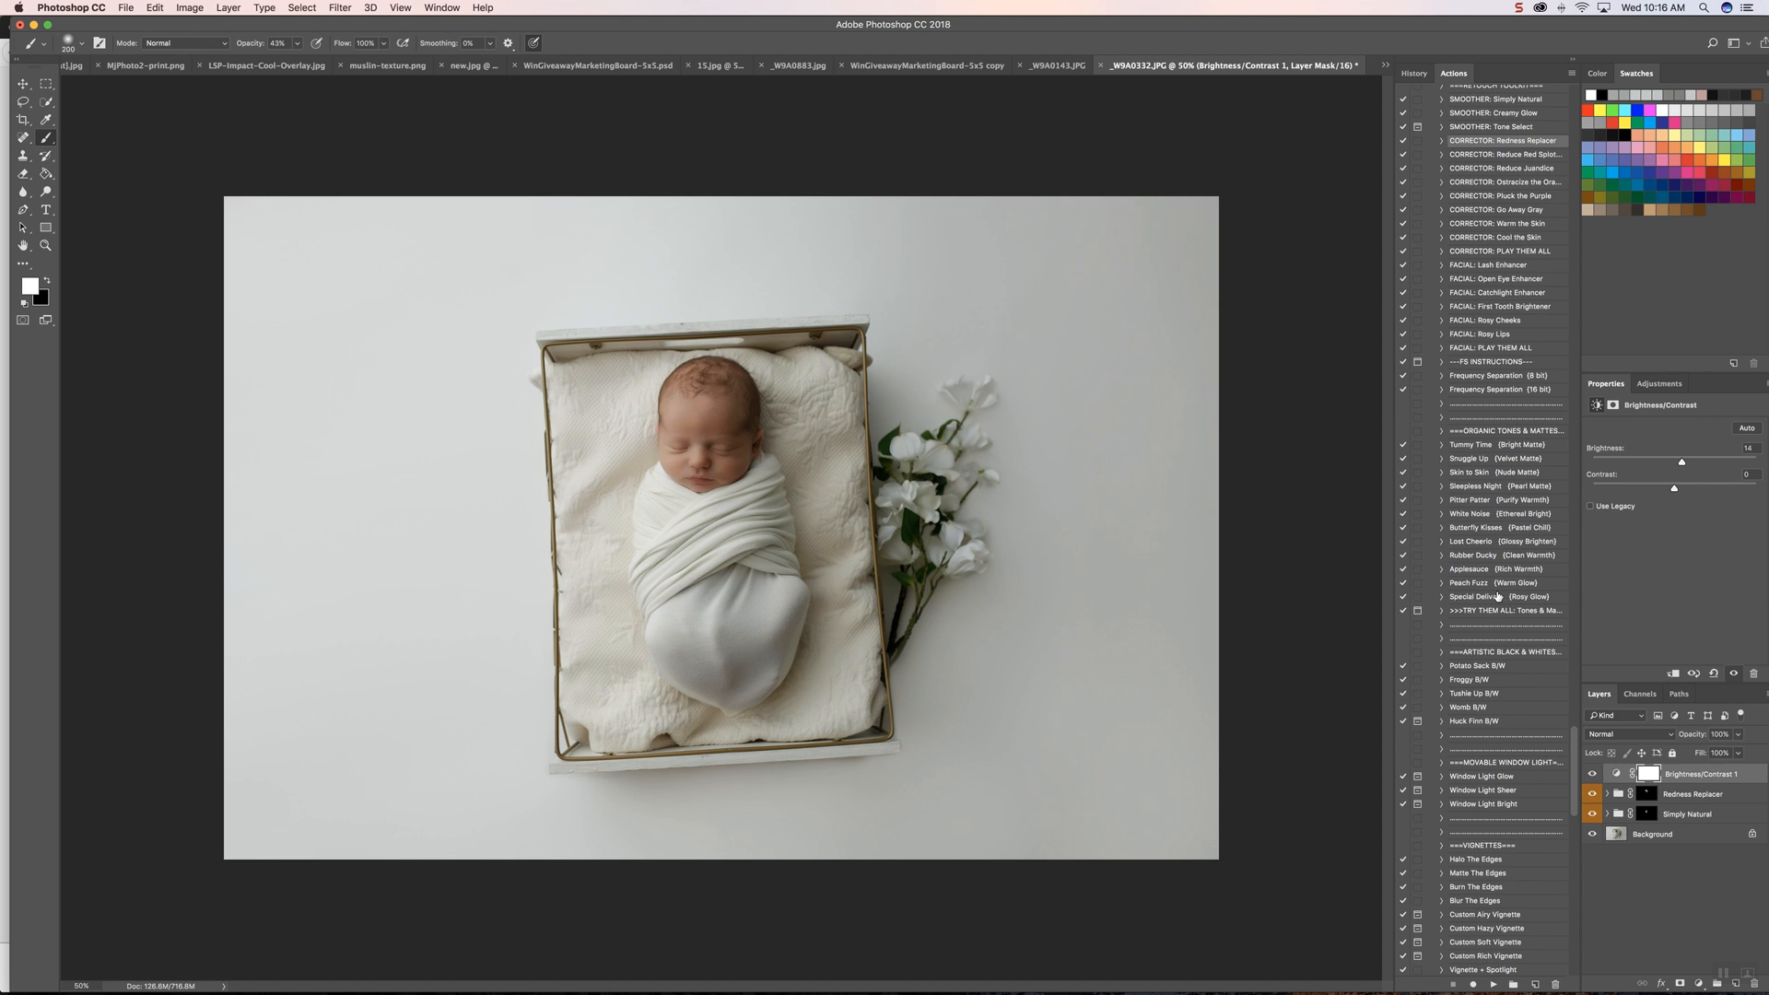
scroll(1498, 596, "down", 10)
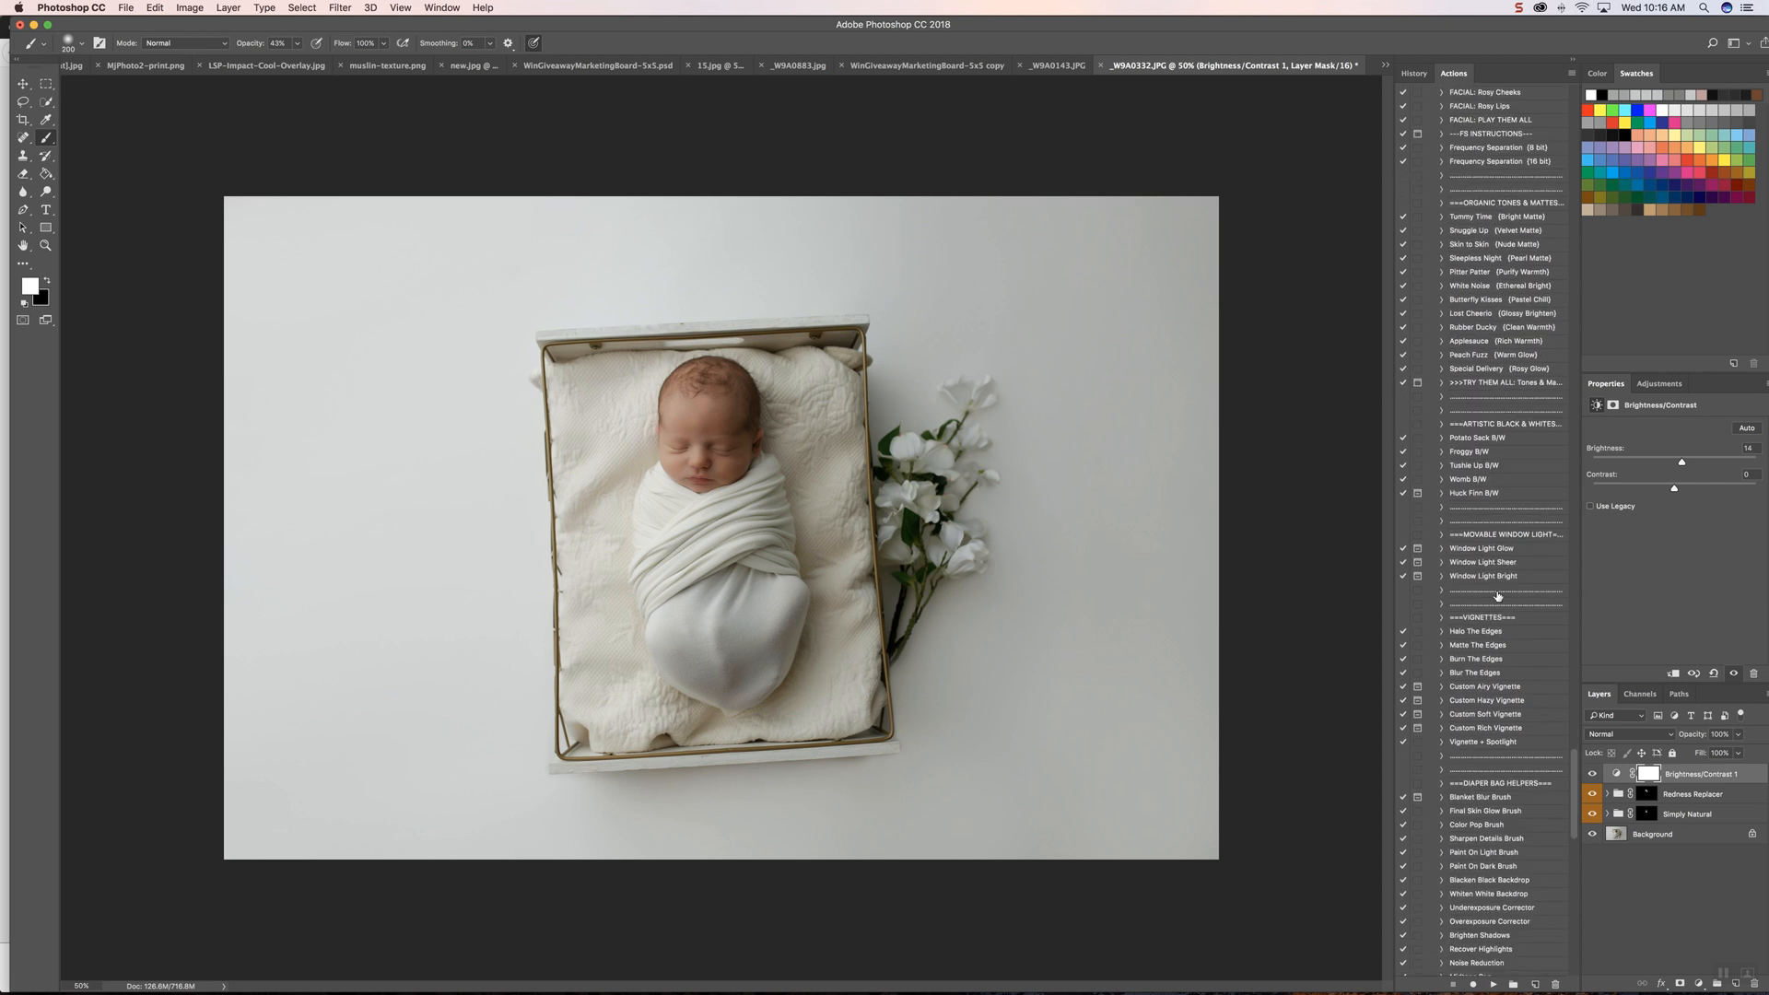
scroll(1499, 596, "down", 15)
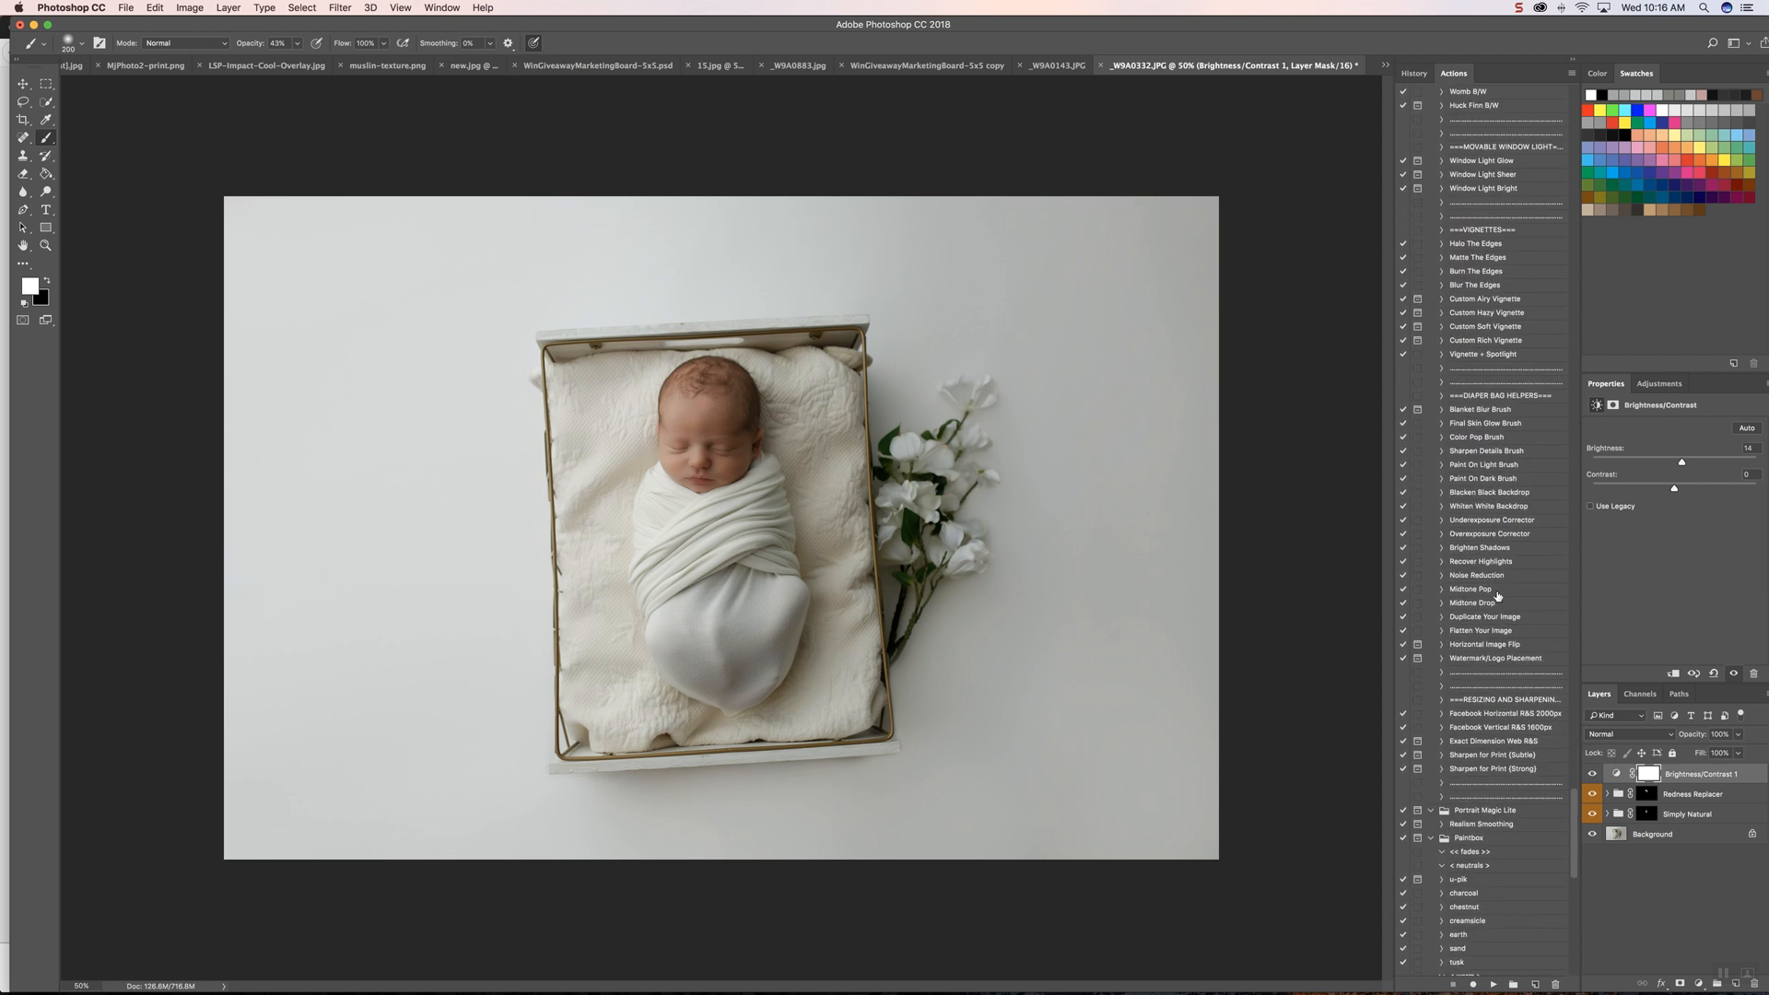
left_click(1488, 757)
left_click(1493, 984)
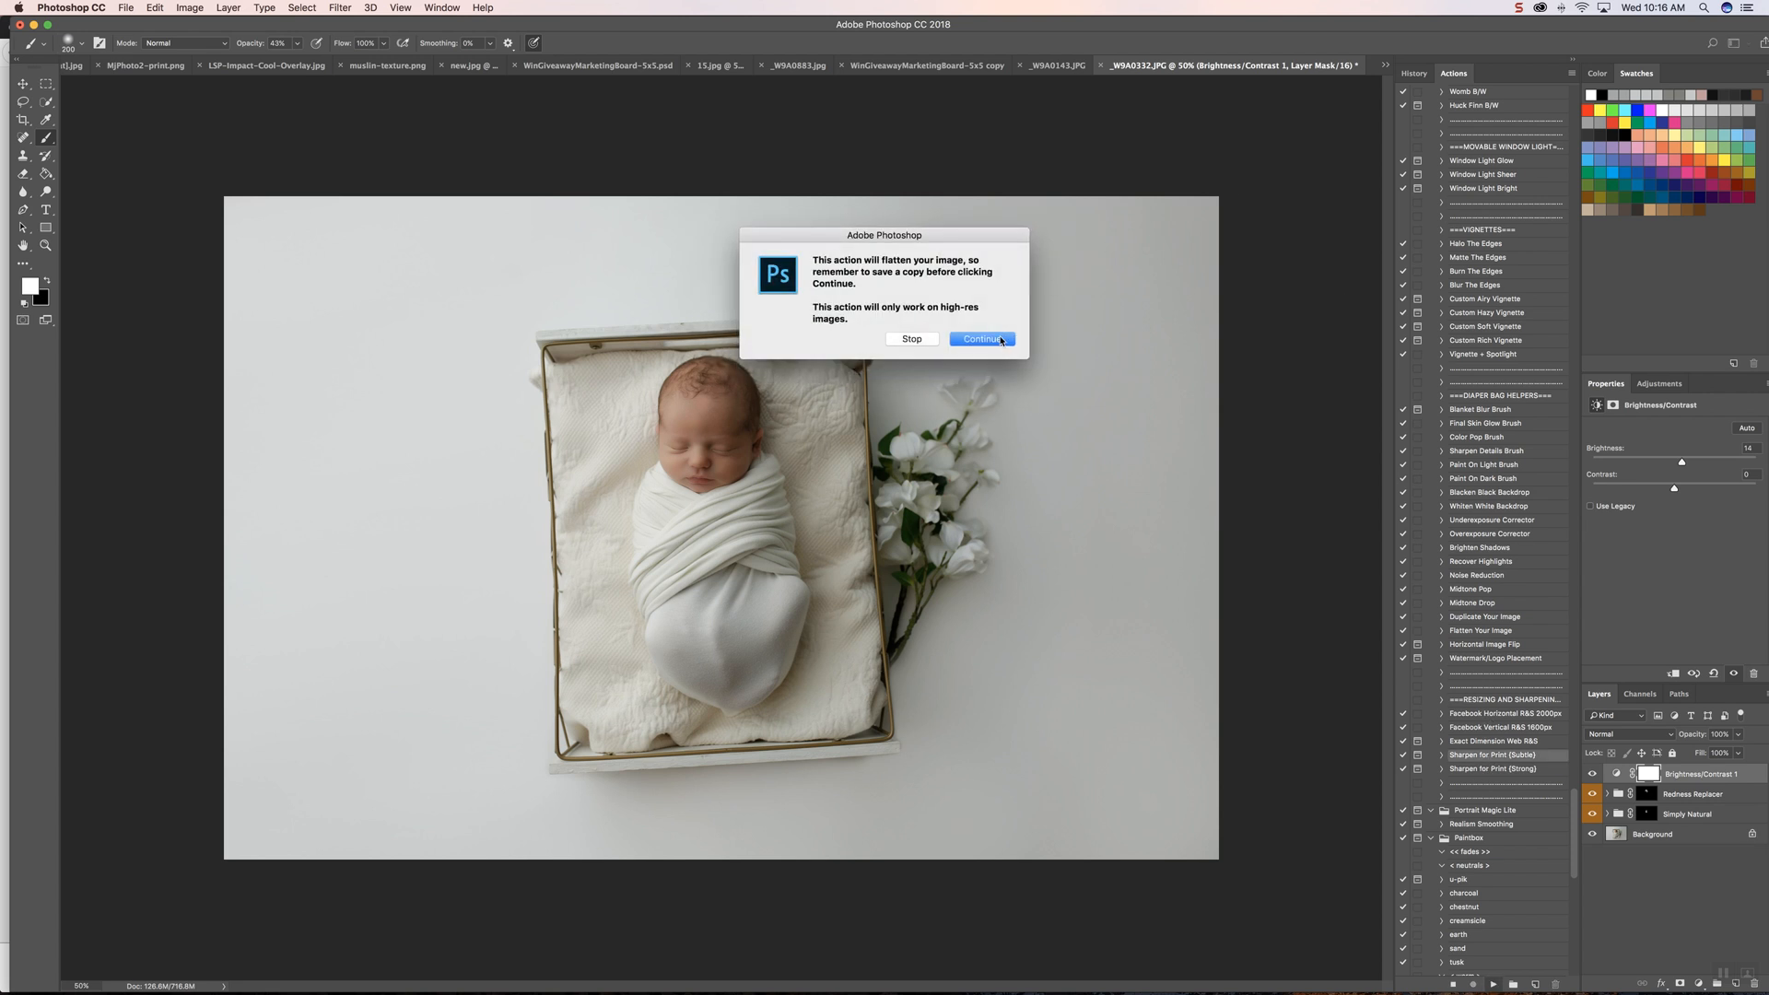
left_click(994, 344)
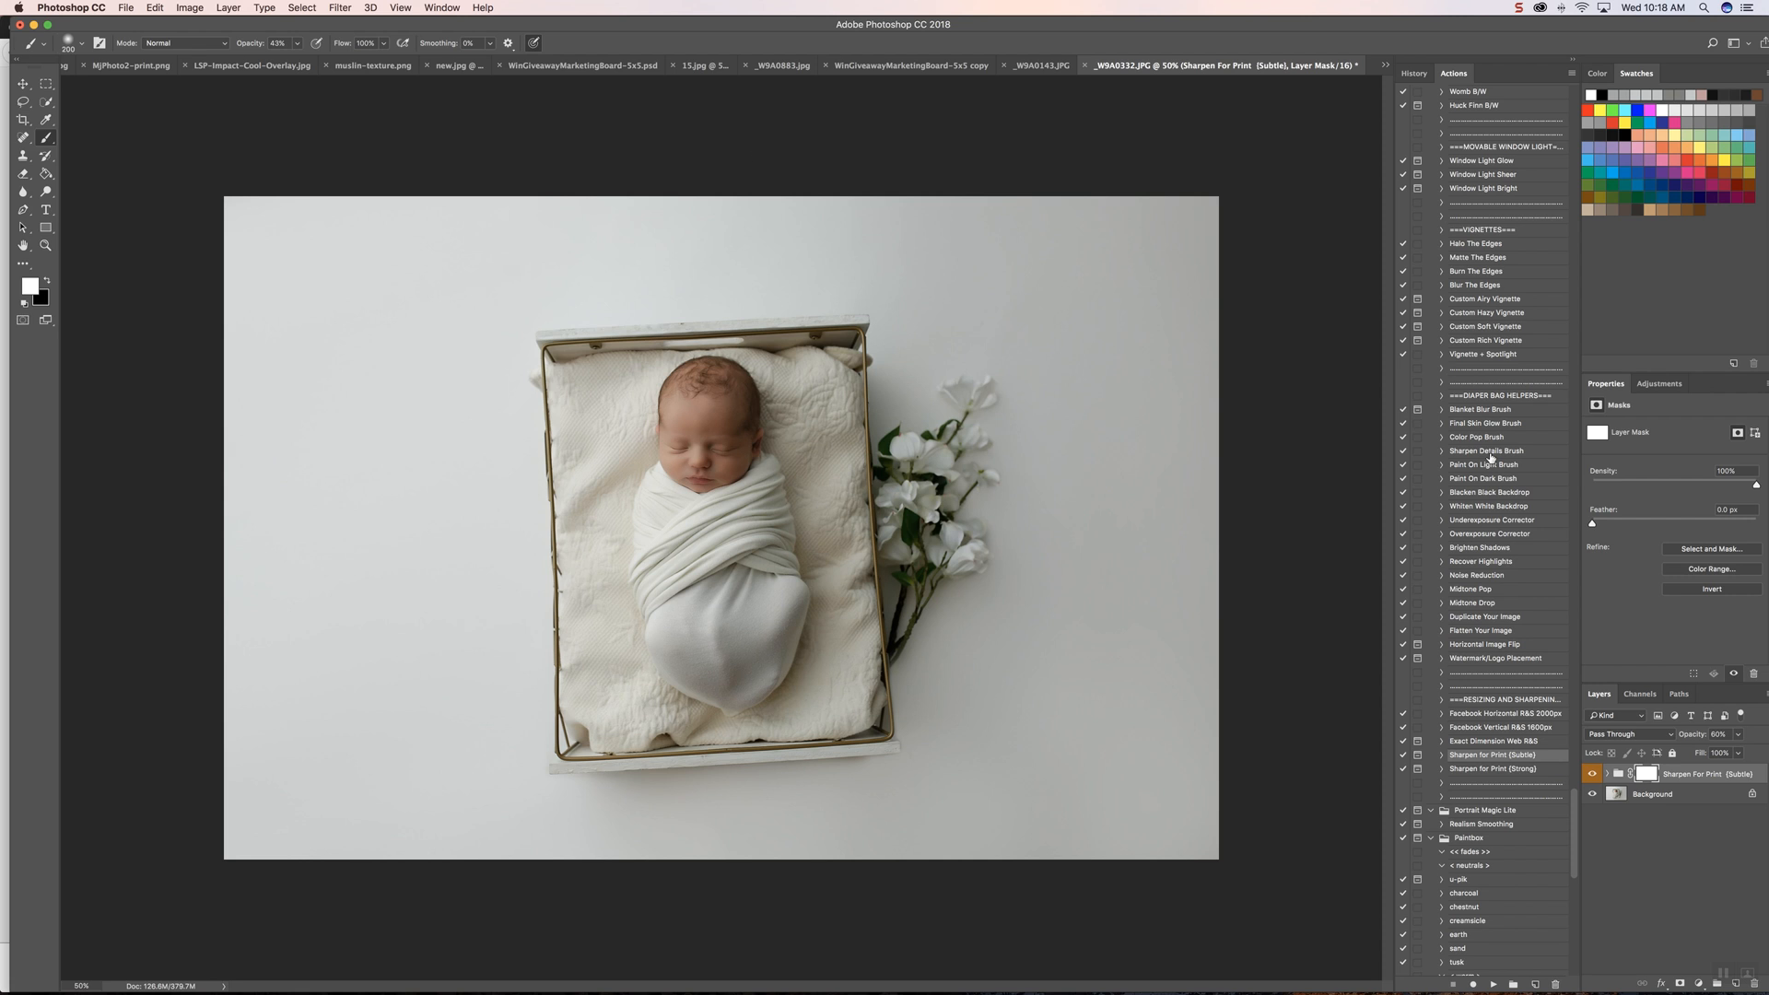
Step: Compare before and after by reverting to the original _W9A0332.JPG snapshot, and return to the last Add Layer Mask history state
left_click(1414, 74)
left_click(1446, 96)
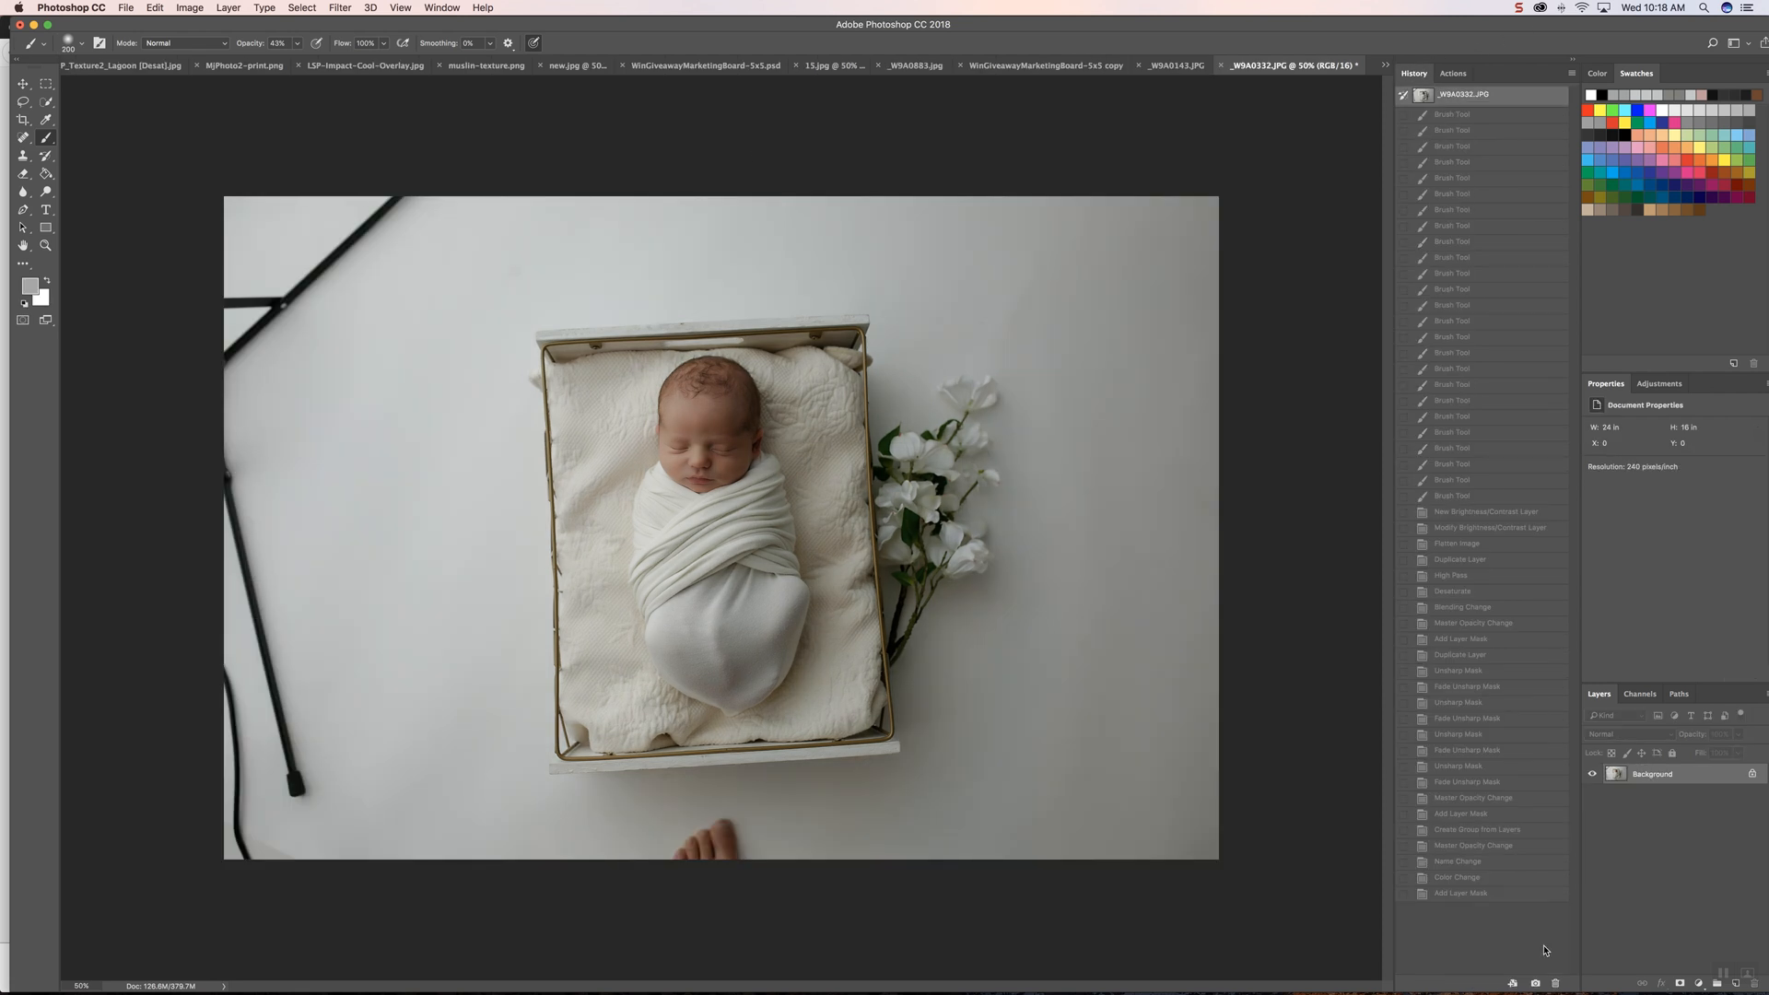
left_click(1450, 894)
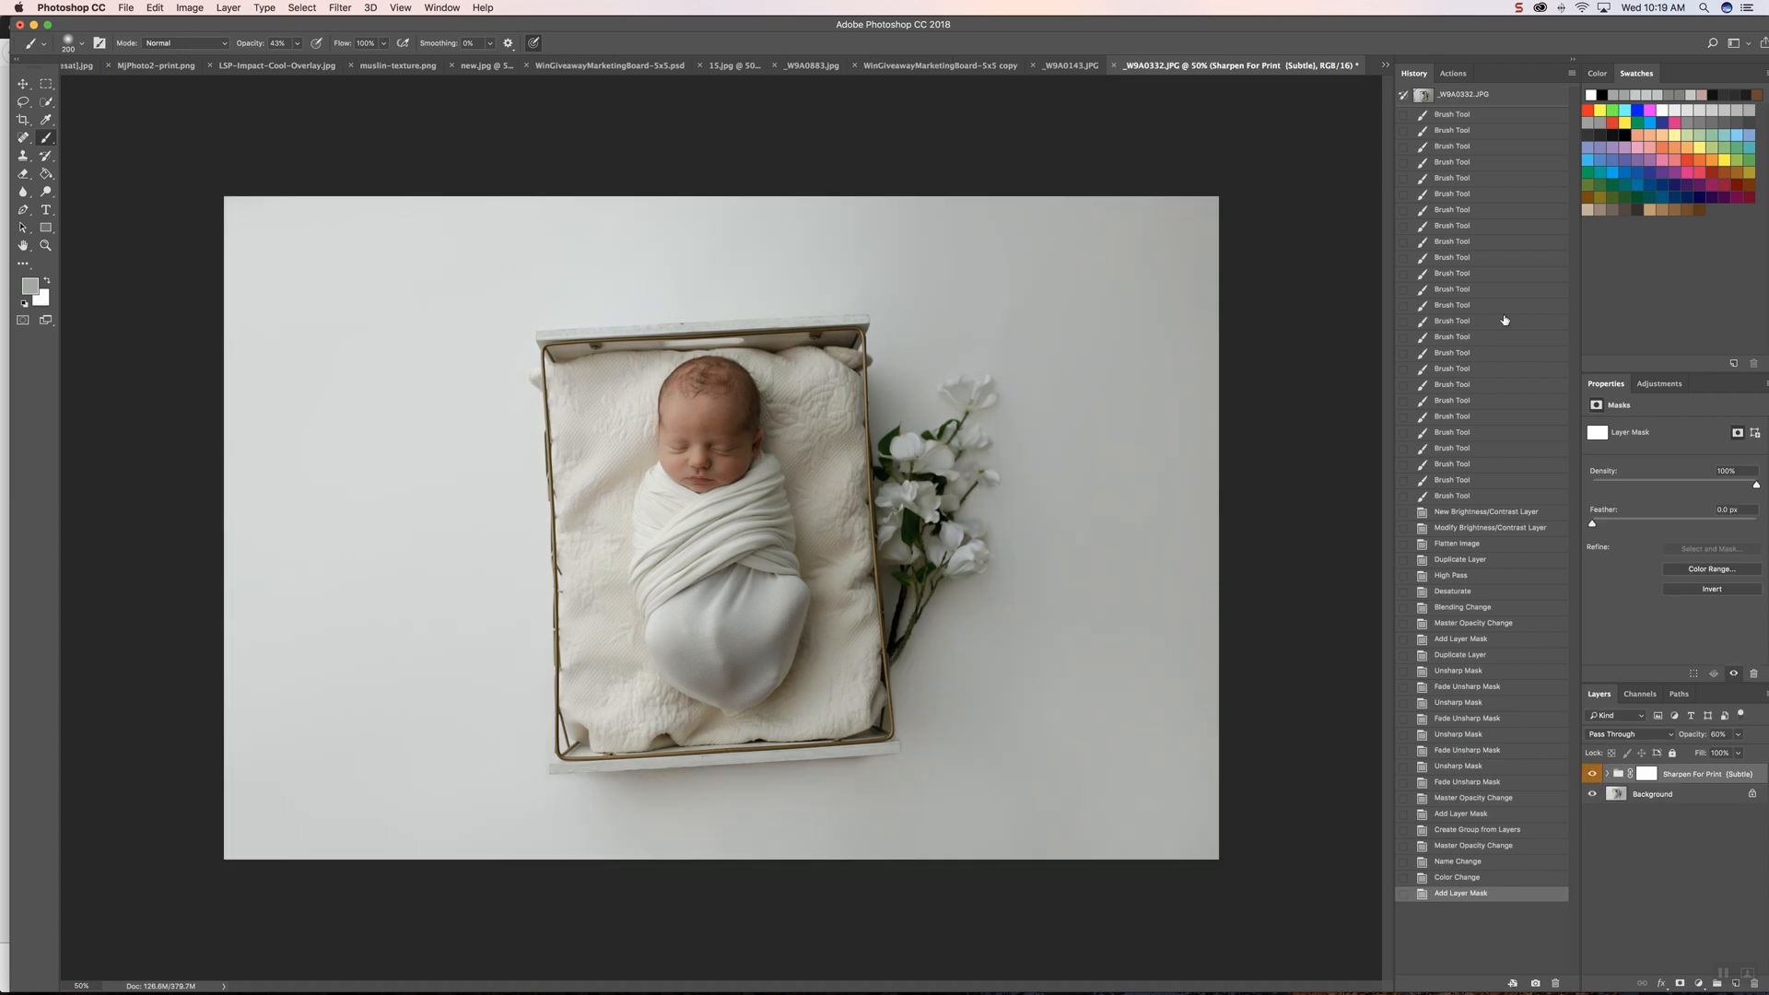
left_click(1518, 8)
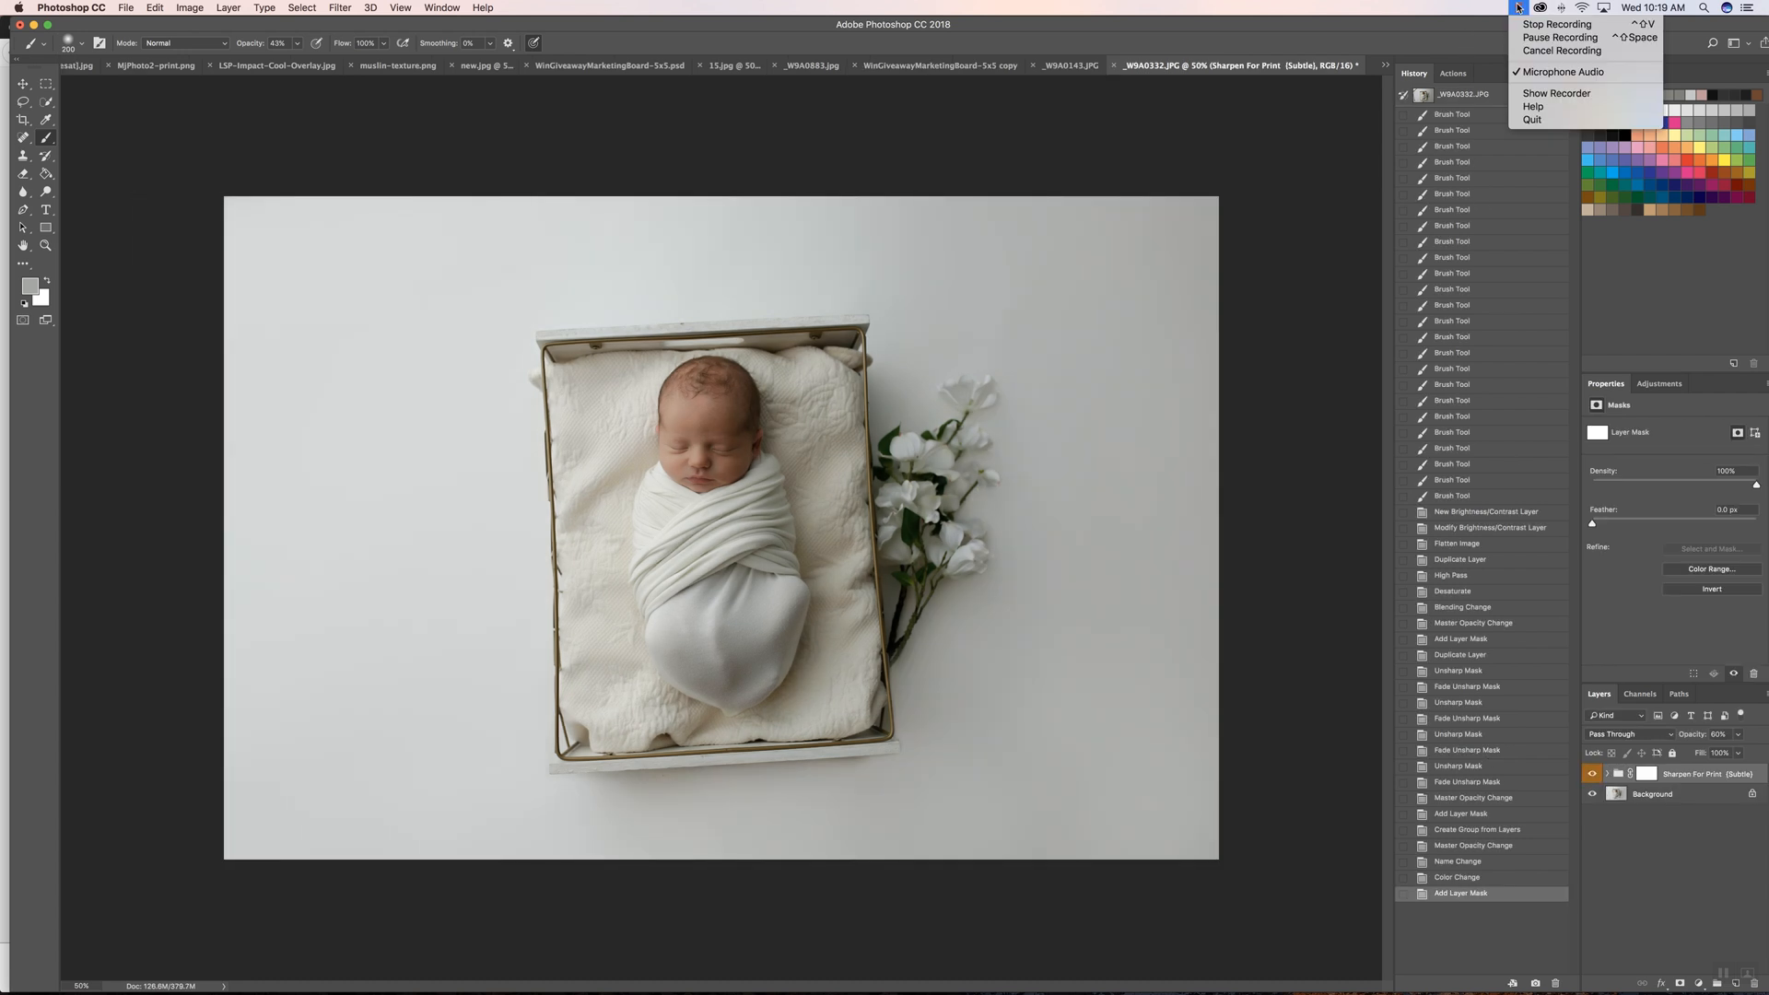